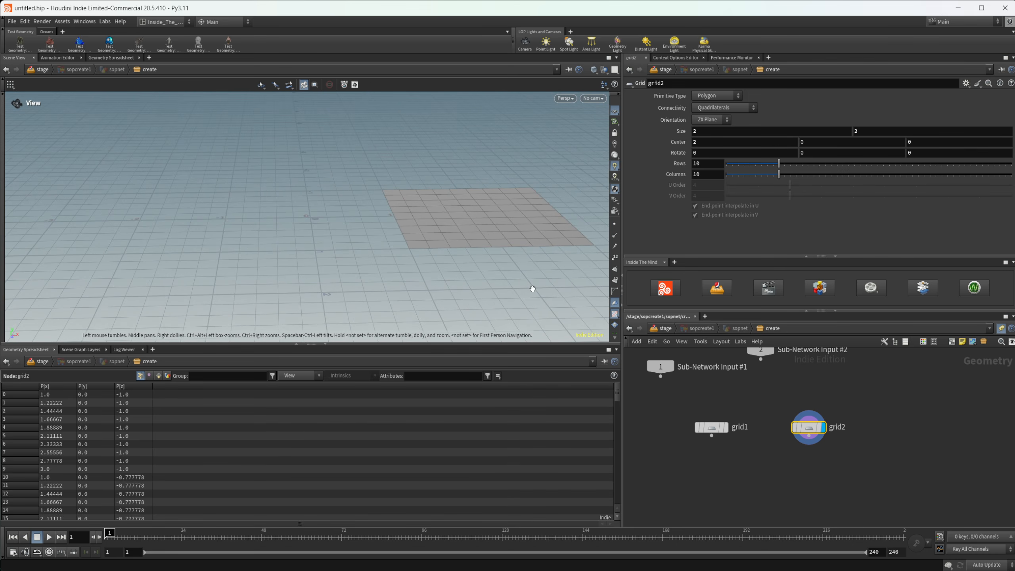
# Step: Add an Attribute Wrangle node below grid1, leaving a gap between the two nodes
pyautogui.moveTo(736, 480); pyautogui.dragTo(735, 444, button='middle')
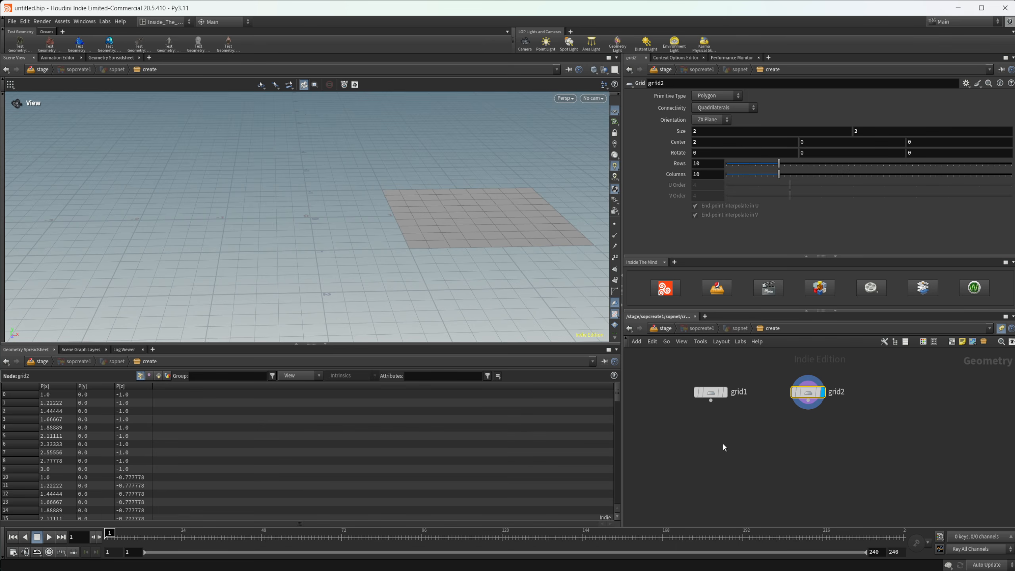
pyautogui.press('Tab')
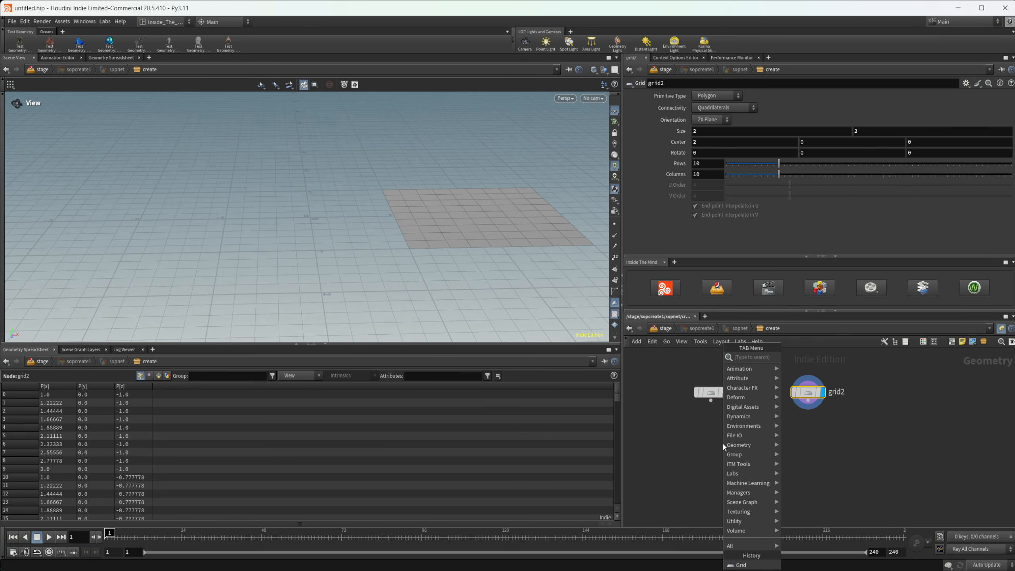
pyautogui.write('att wr')
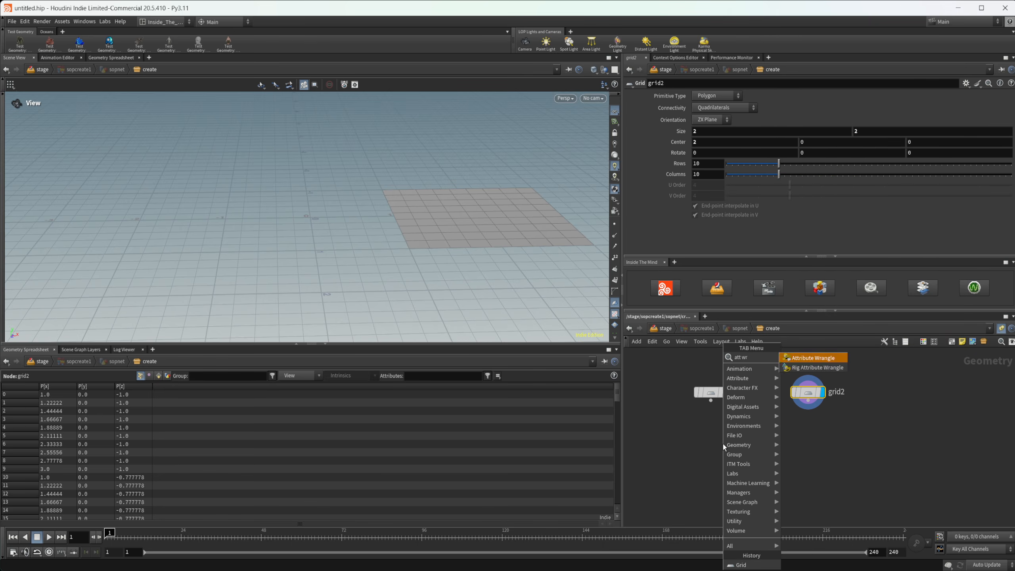
pyautogui.press('Return')
pyautogui.click(715, 443)
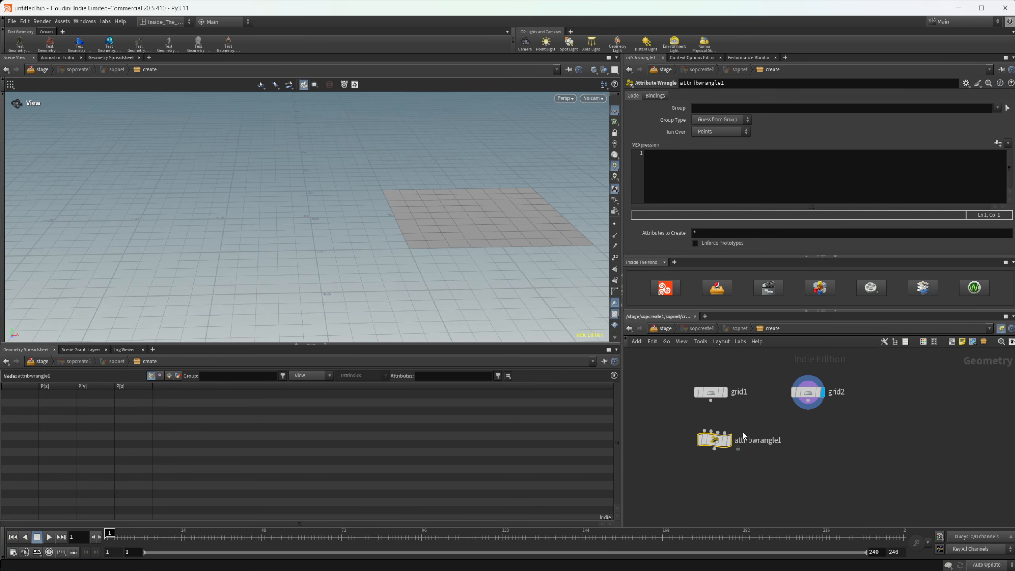
pyautogui.moveTo(743, 433); pyautogui.dragTo(731, 406, button='middle')
pyautogui.moveTo(709, 415); pyautogui.dragTo(704, 457)
# Step: Add a Group node below each grid, with grid1 wired into the first and grid2 into the second
pyautogui.press('Tab')
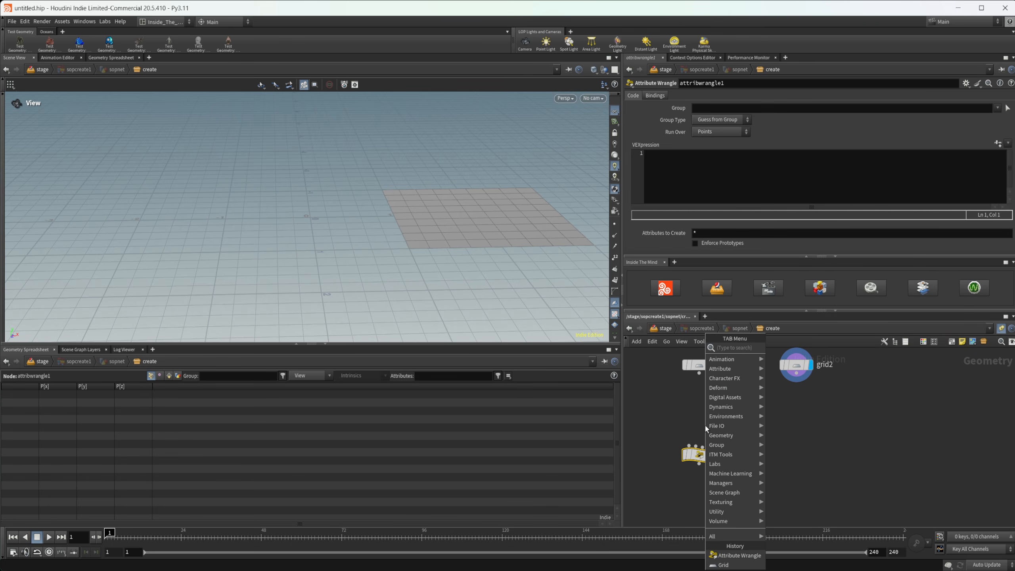
pyautogui.write('group')
pyautogui.press('Return')
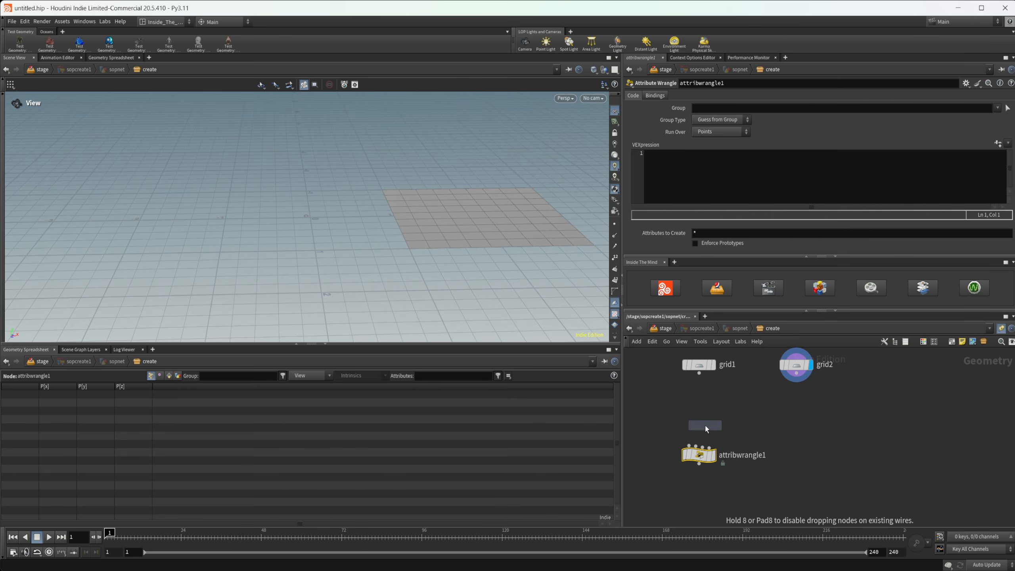
pyautogui.click(705, 427)
pyautogui.moveTo(699, 374); pyautogui.dragTo(779, 415)
pyautogui.moveTo(797, 373); pyautogui.dragTo(784, 420)
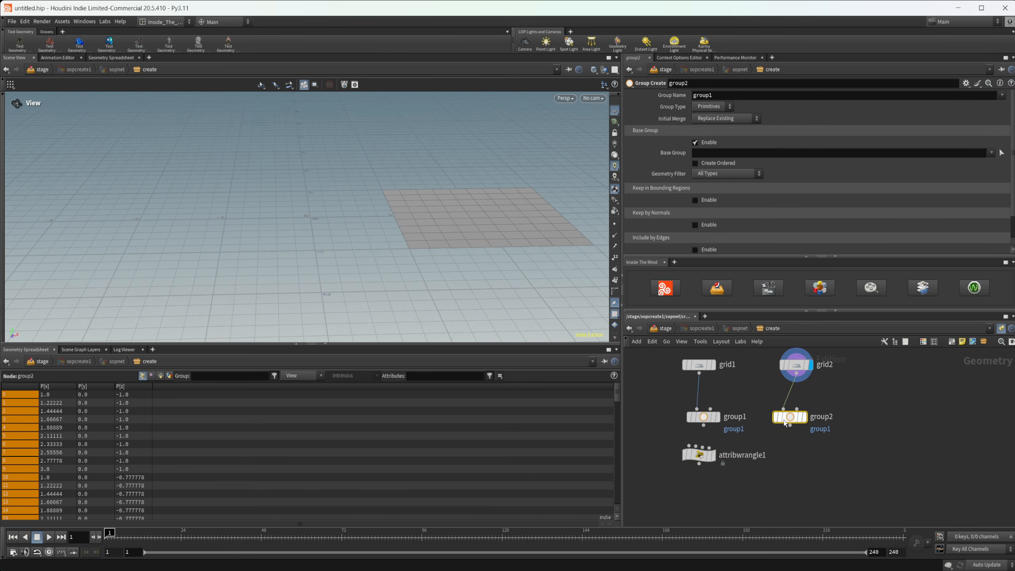
# Step: Set the group name to vel on grid1's Group node and to force on grid2's Group node
pyautogui.click(704, 417)
pyautogui.doubleClick(712, 95)
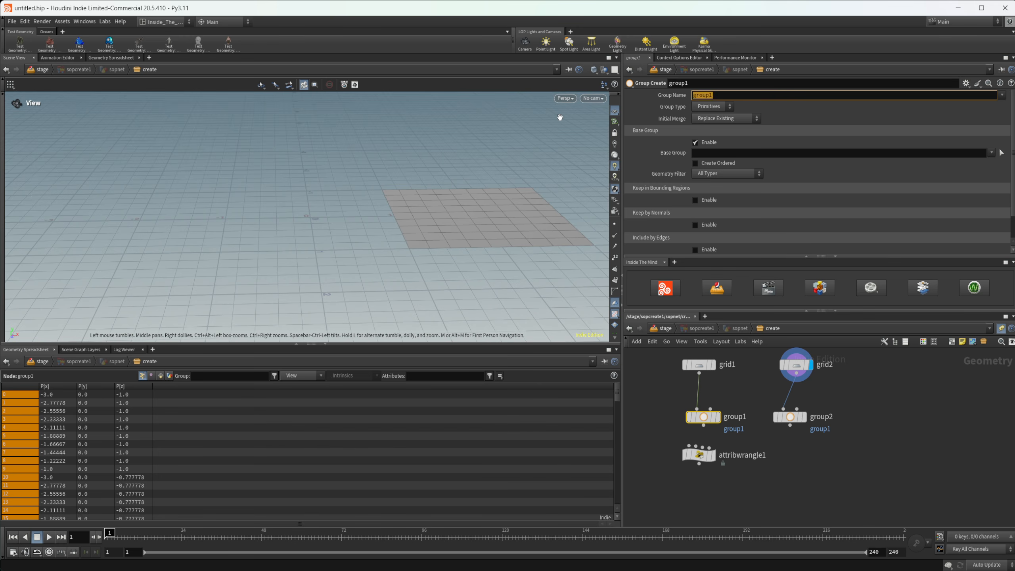
pyautogui.write('vel')
pyautogui.press('Return')
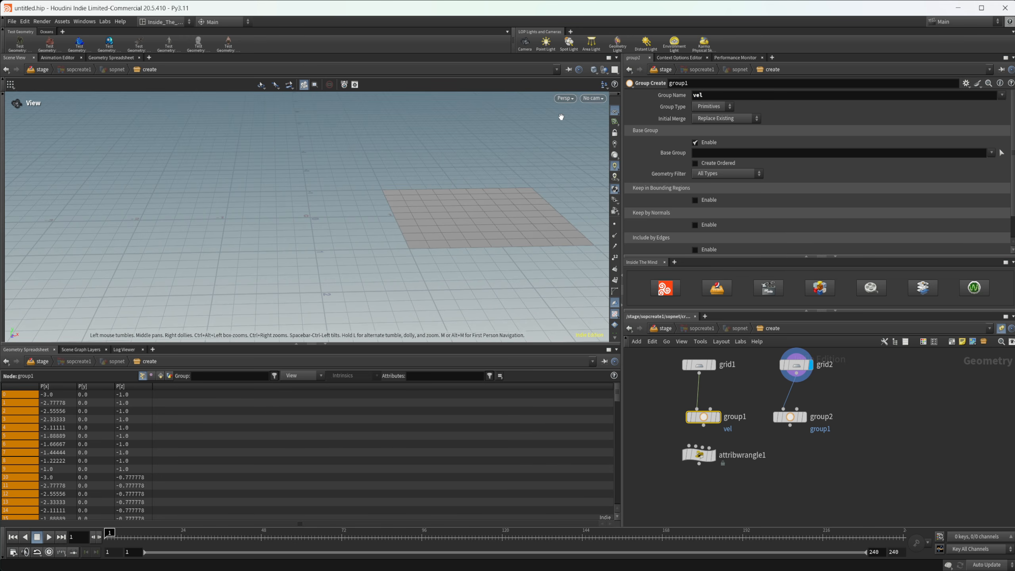
pyautogui.click(789, 417)
pyautogui.doubleClick(730, 96)
pyautogui.write('force')
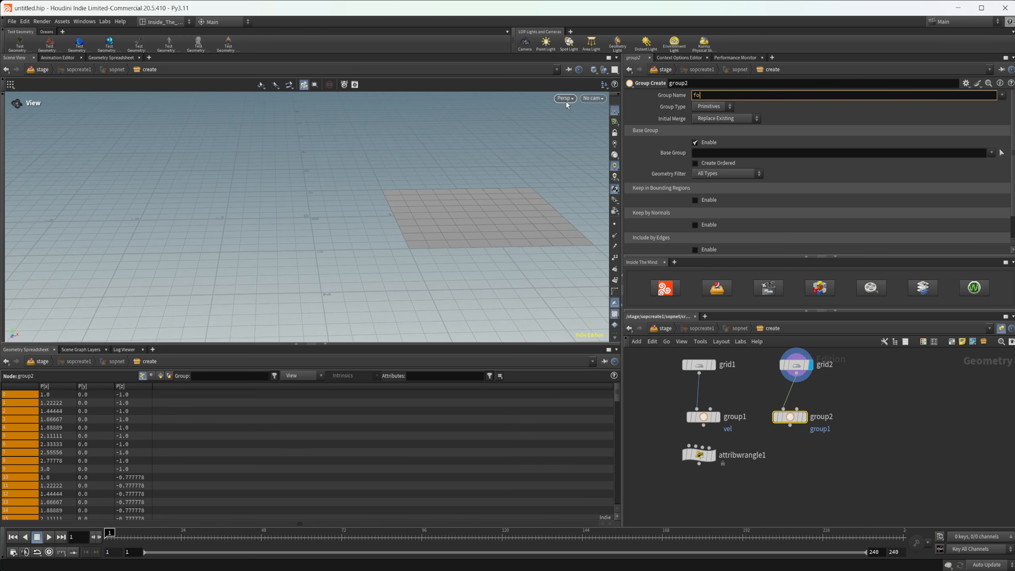
pyautogui.press('Return')
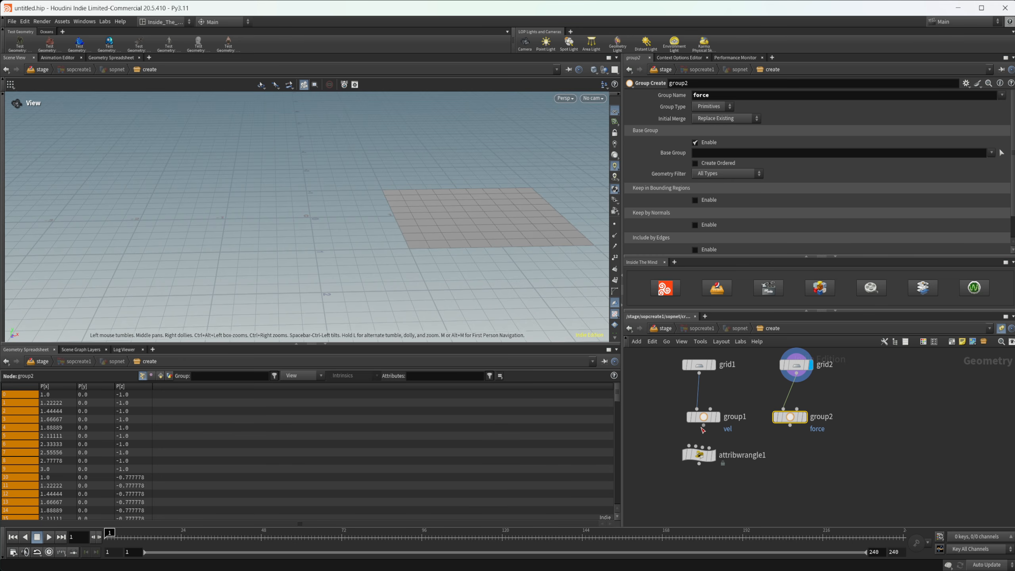
# Step: Wire group1 into the attribute wrangle with the code "v@v = set(0,1,0);" and duplicate that wrangle under group2
pyautogui.moveTo(704, 426); pyautogui.dragTo(704, 466)
pyautogui.click(683, 182)
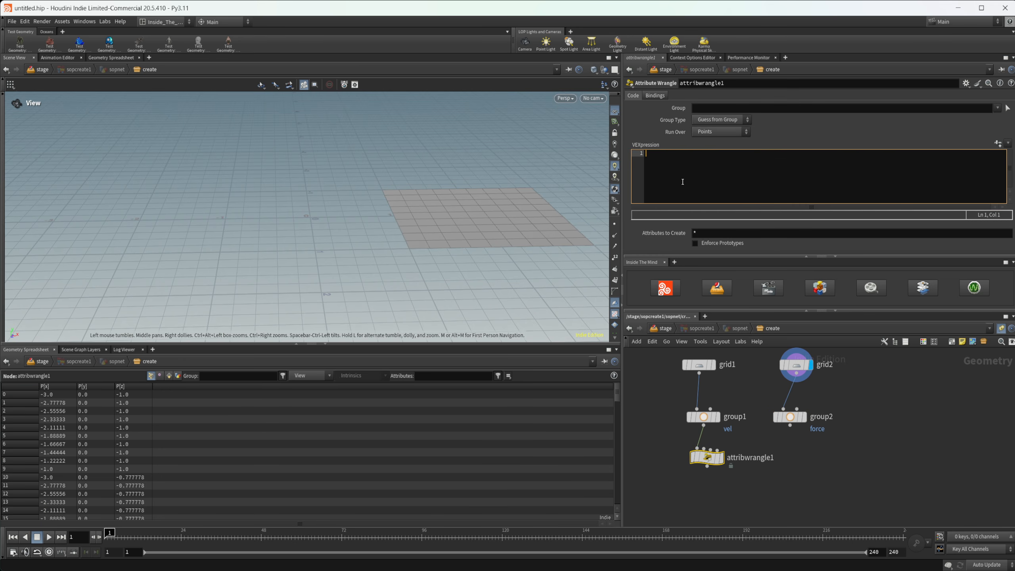
pyautogui.write('v@v')
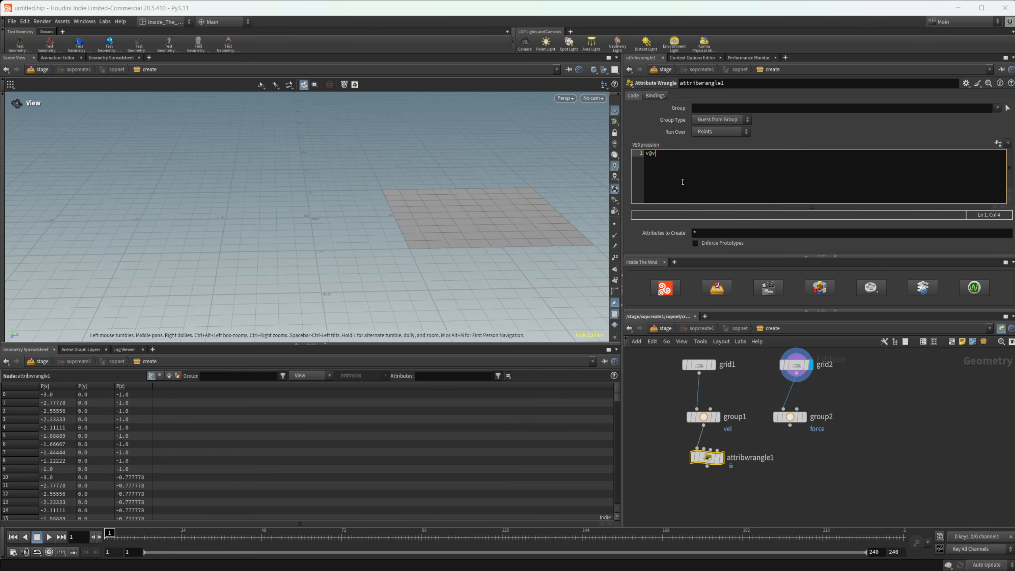
pyautogui.write(' = set(0,1,0);')
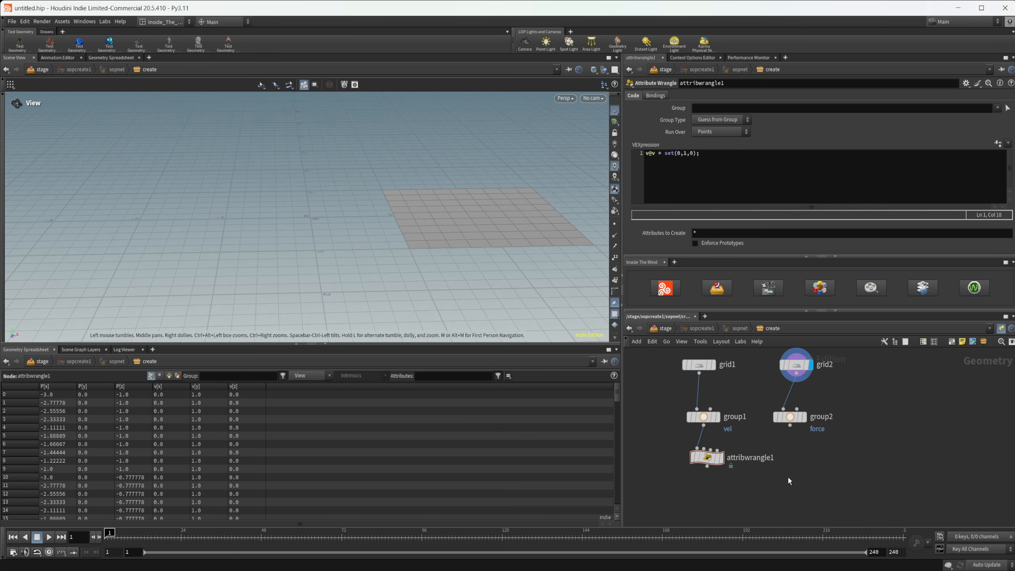
pyautogui.keyDown('alt'); pyautogui.moveTo(706, 458); pyautogui.dragTo(791, 460); pyautogui.keyUp('alt')
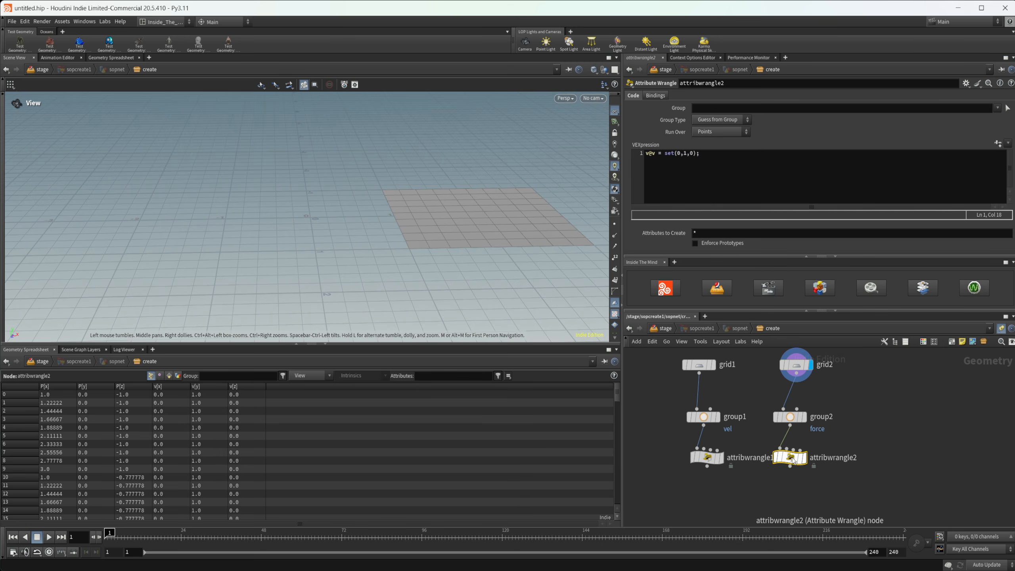
pyautogui.moveTo(800, 483); pyautogui.dragTo(782, 470, button='middle')
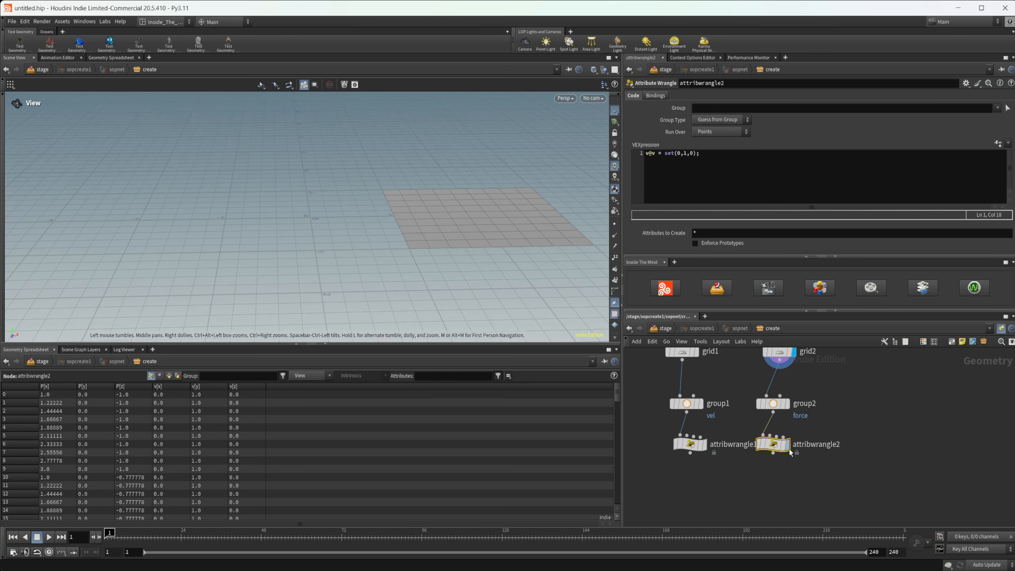
# Step: Combine both attribute wrangles in a Merge node placed below them and display the merged result
pyautogui.moveTo(715, 486); pyautogui.dragTo(719, 461, button='middle')
pyautogui.press('Tab')
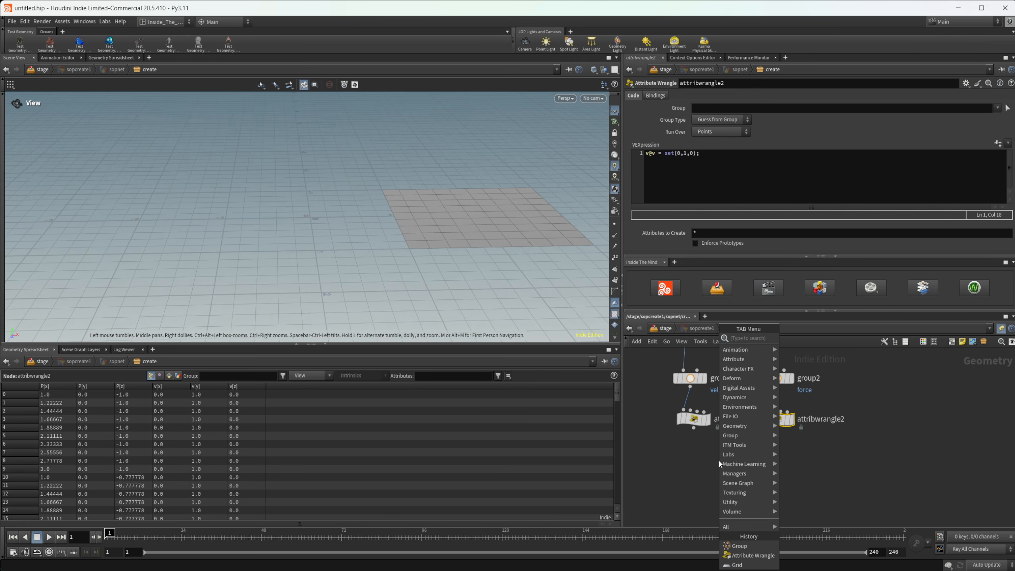
pyautogui.write('merge')
pyautogui.press('Return')
pyautogui.click(718, 461)
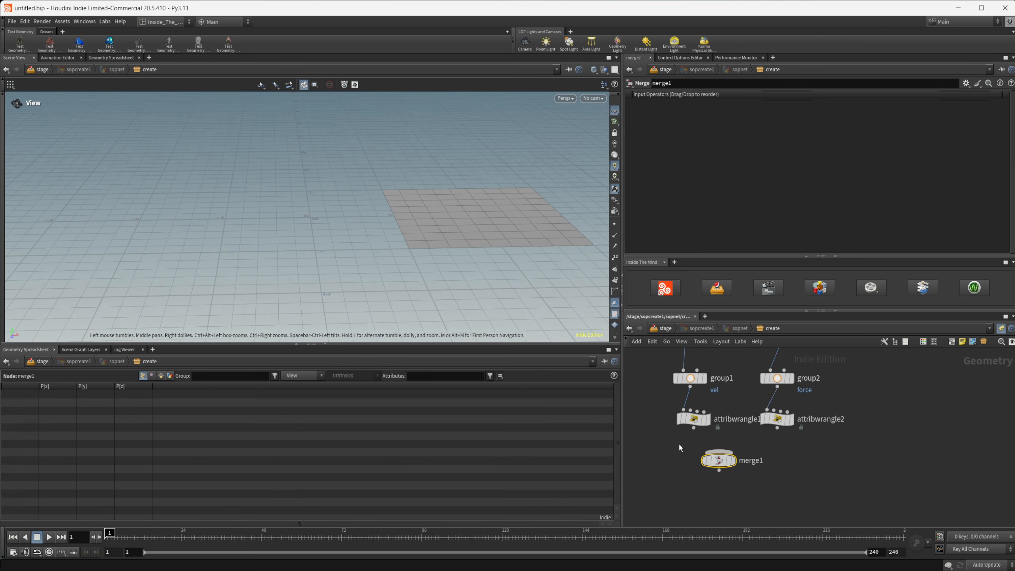
pyautogui.moveTo(679, 444); pyautogui.dragTo(788, 416)
pyautogui.click(777, 427)
pyautogui.click(719, 452)
pyautogui.moveTo(720, 459); pyautogui.dragTo(700, 468)
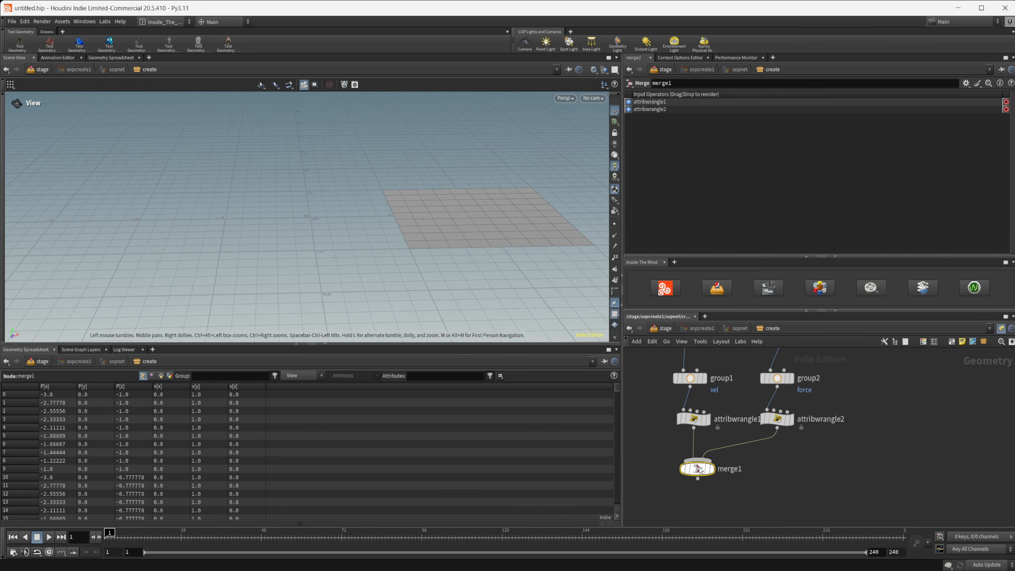
pyautogui.click(711, 469)
pyautogui.moveTo(774, 498); pyautogui.dragTo(777, 442, button='middle')
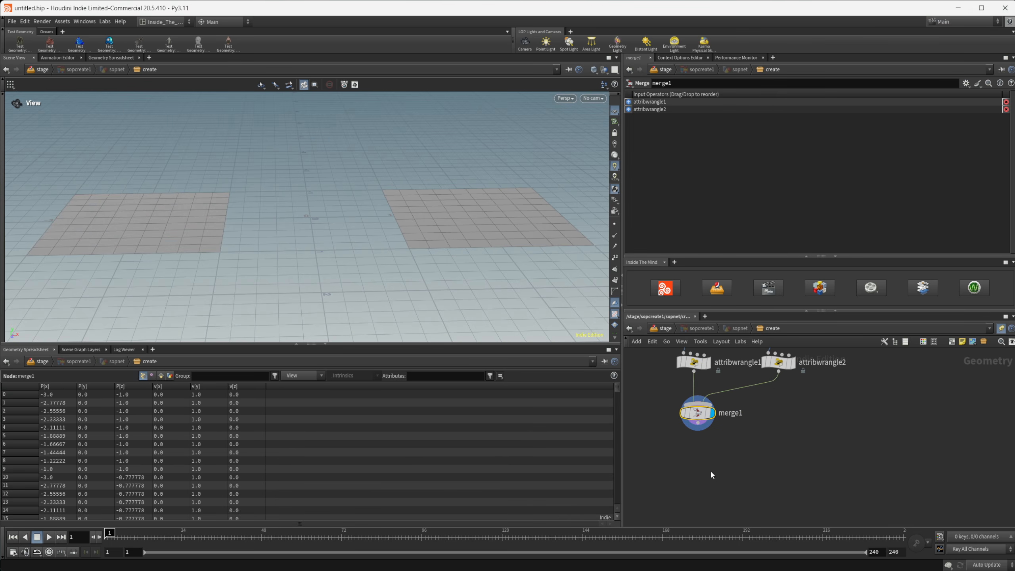
# Step: Add a POP Network fed by the Merge node and go inside it
pyautogui.press('Tab')
pyautogui.write('dop')
pyautogui.hotkey('shift', 'Return')
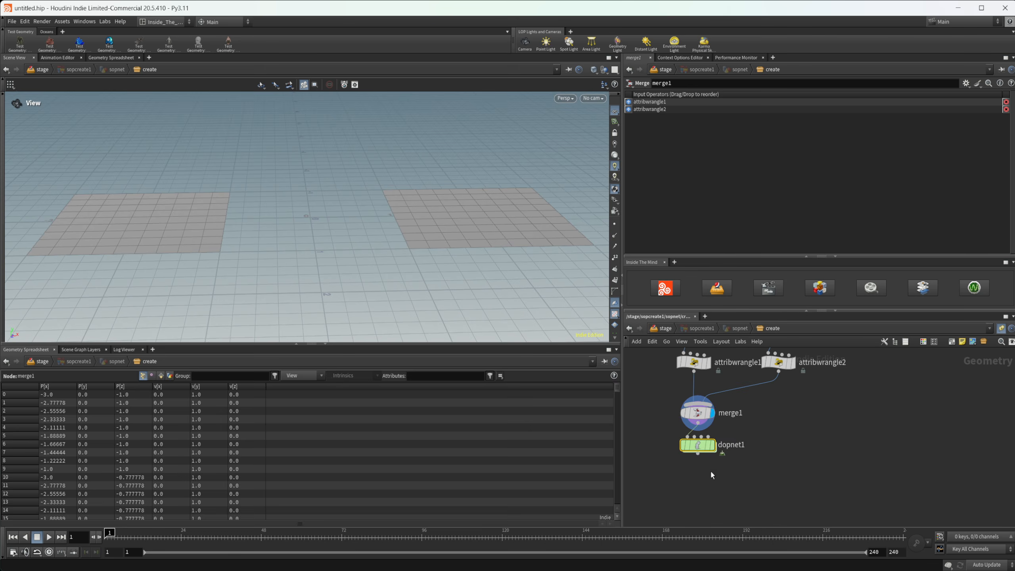
pyautogui.doubleClick(698, 444)
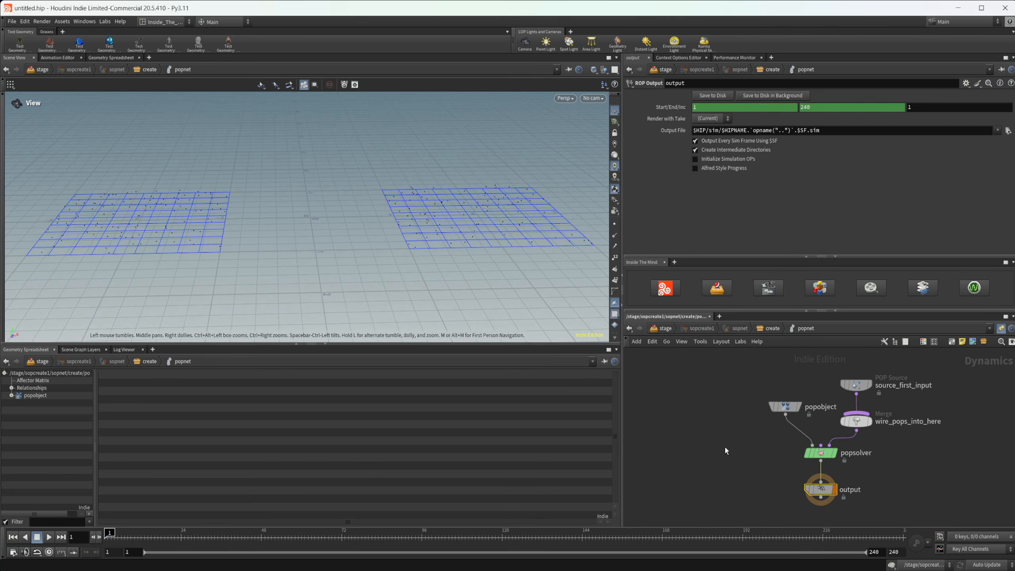
# Step: Play the particle simulation to about frame 35 and inspect the particles rising from both grids
pyautogui.moveTo(726, 450); pyautogui.dragTo(705, 447, button='middle')
pyautogui.click(49, 536)
pyautogui.click(48, 536)
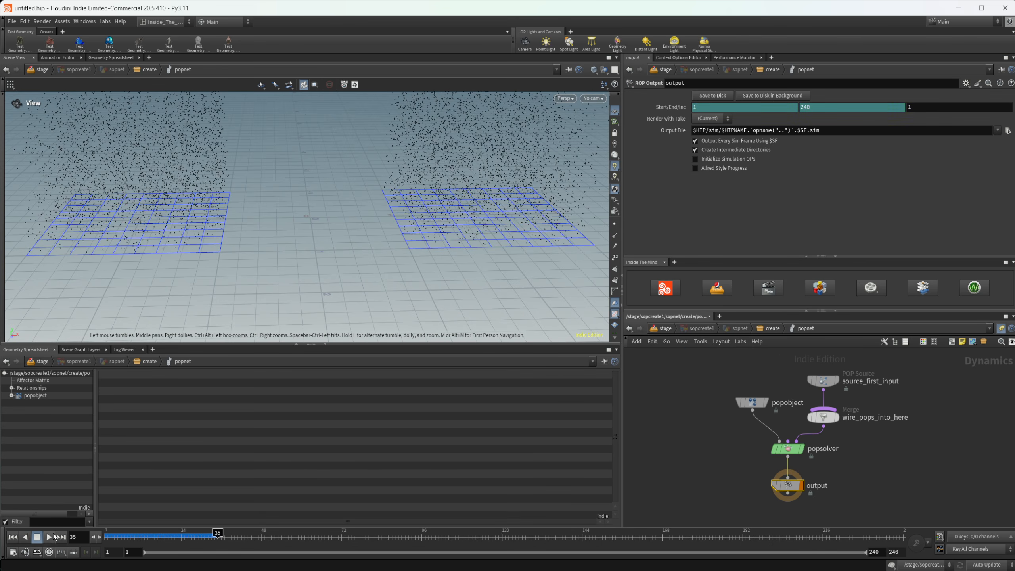
pyautogui.moveTo(274, 268); pyautogui.dragTo(207, 265, button='right')
pyautogui.moveTo(300, 199); pyautogui.dragTo(295, 266, button='middle')
pyautogui.moveTo(295, 266); pyautogui.dragTo(295, 246)
# Step: Insert a POP Force node between source_first_input and wire_pops_into_here, moving the source up to make room
pyautogui.moveTo(907, 453); pyautogui.dragTo(871, 513, button='middle')
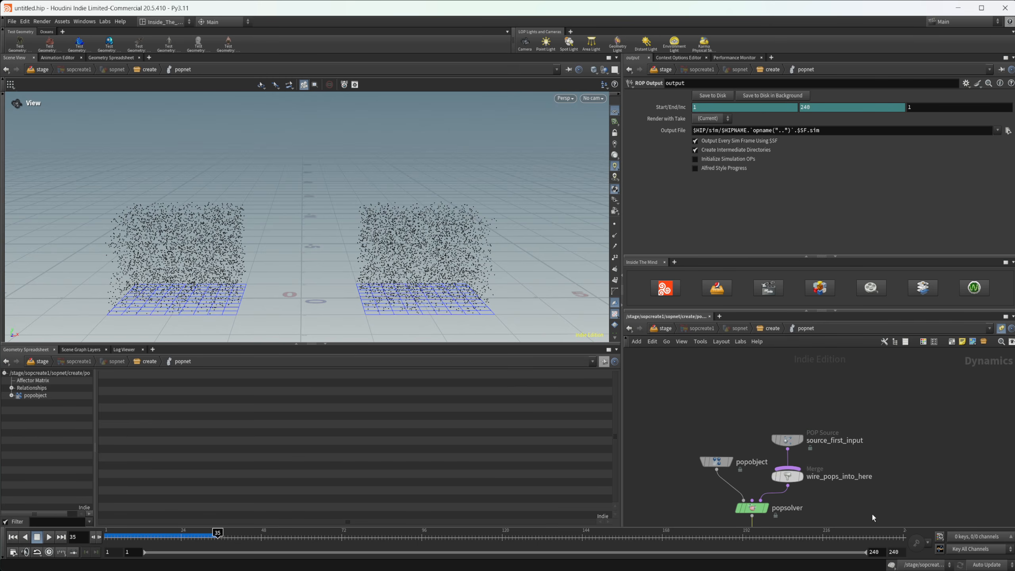
pyautogui.moveTo(792, 438); pyautogui.dragTo(788, 374)
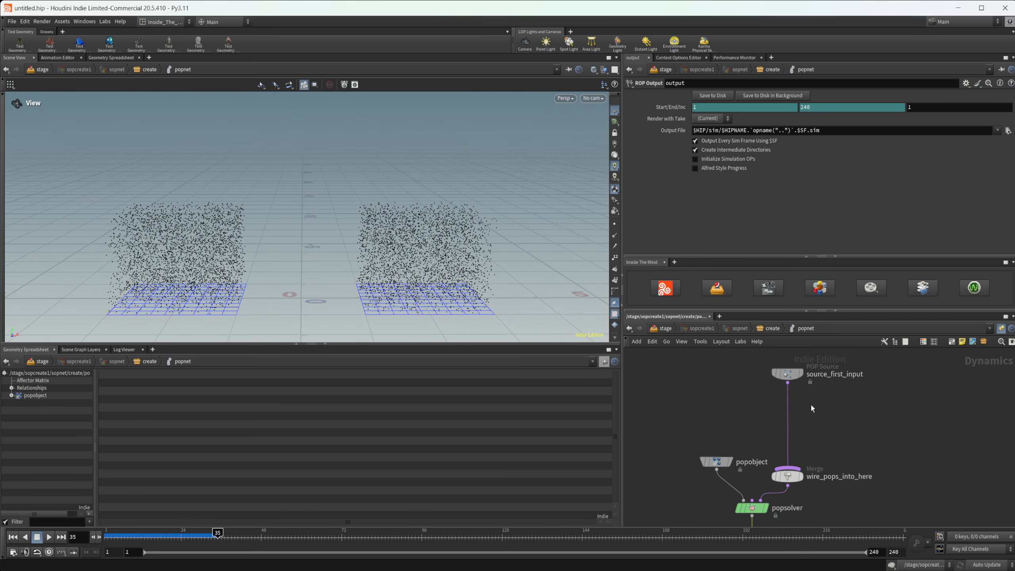
pyautogui.press('Tab')
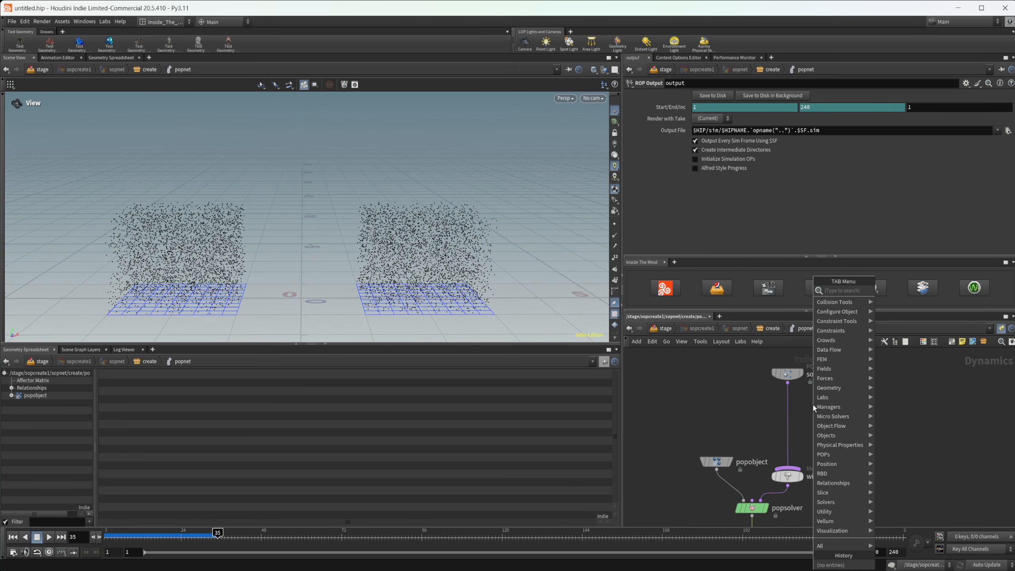
pyautogui.write('pop')
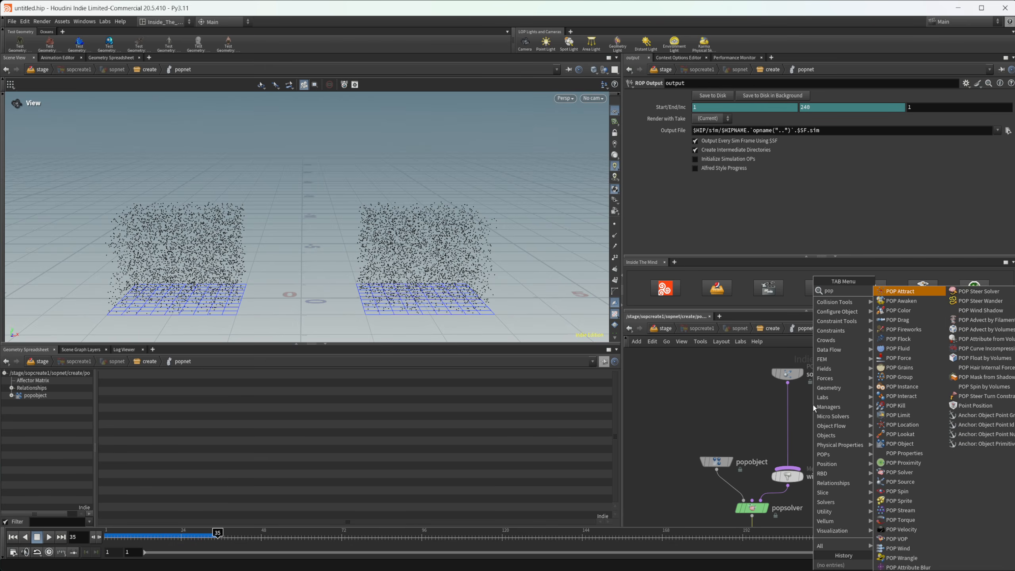
pyautogui.write('force')
pyautogui.press('Return')
pyautogui.click(813, 405)
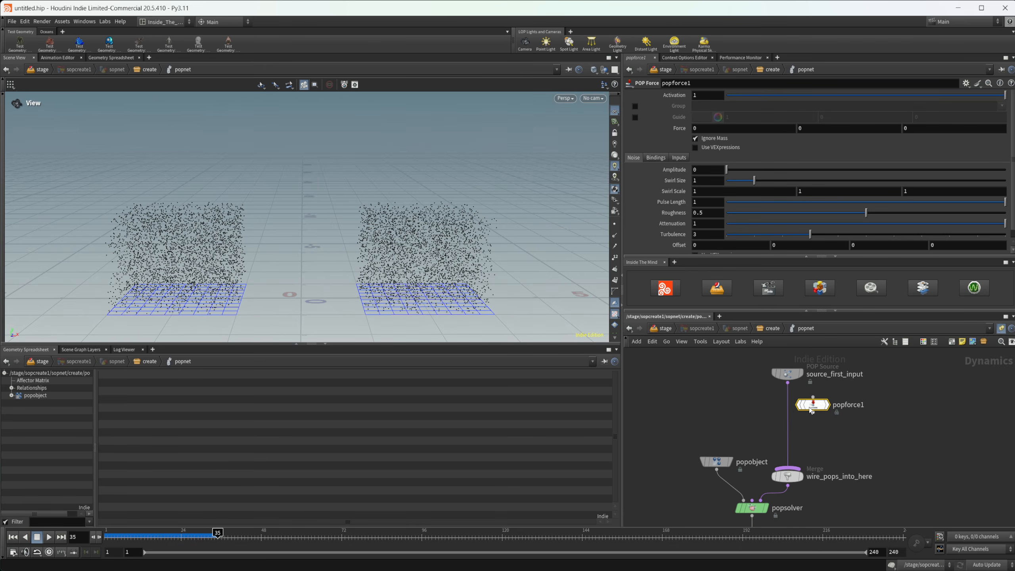
pyautogui.moveTo(814, 405); pyautogui.dragTo(789, 414)
# Step: Restrict the POP Force to the force group and set its Y force to 1
pyautogui.click(635, 105)
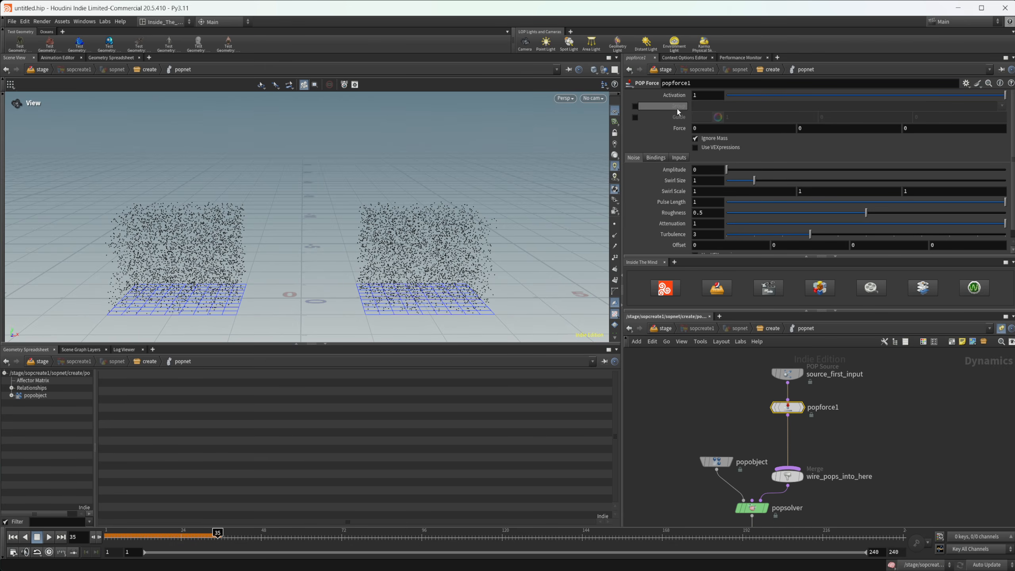
pyautogui.click(1002, 105)
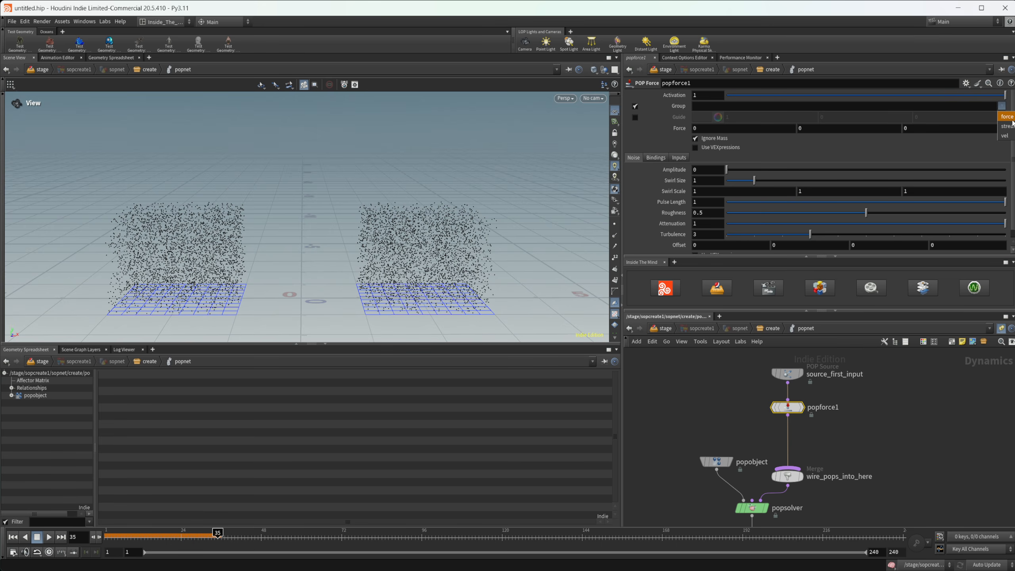
pyautogui.click(1011, 118)
pyautogui.moveTo(818, 128); pyautogui.dragTo(749, 125)
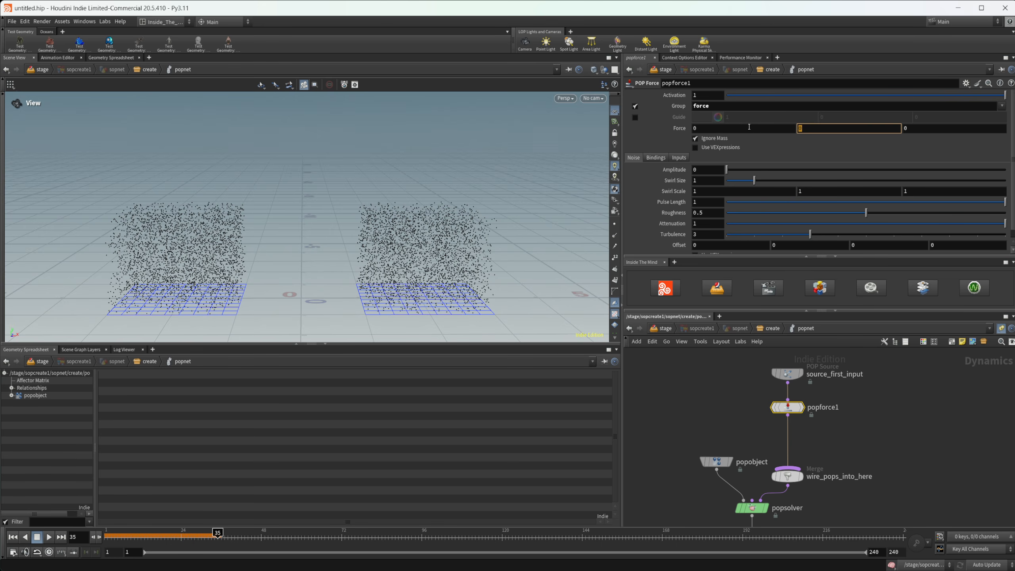
pyautogui.write('1')
pyautogui.press('Return')
# Step: Replay the simulation from the first frame to about frame 38 and compare the two particle streams
pyautogui.click(12, 537)
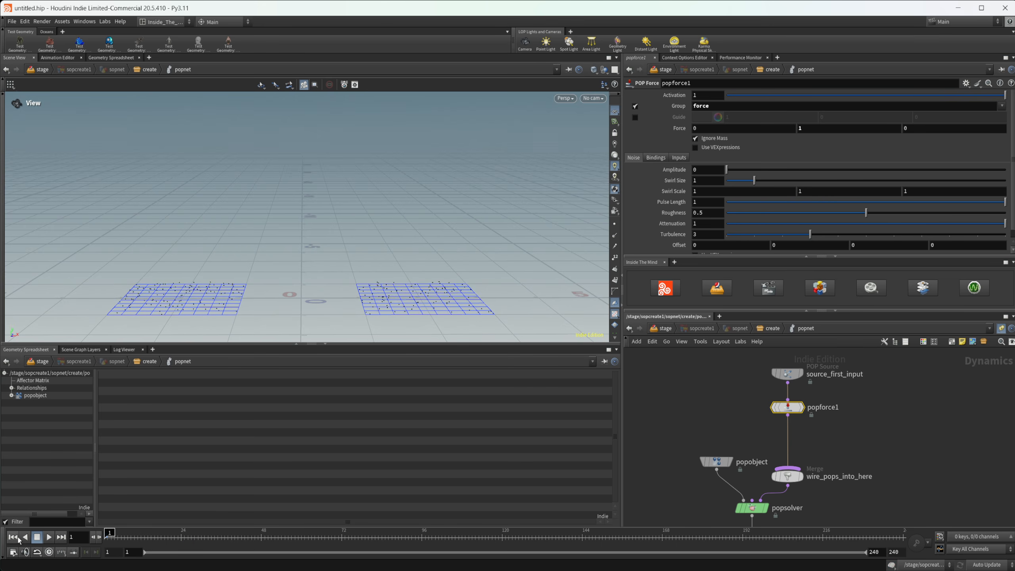
pyautogui.click(48, 537)
pyautogui.click(37, 536)
pyautogui.scroll(-4, 274, 251)
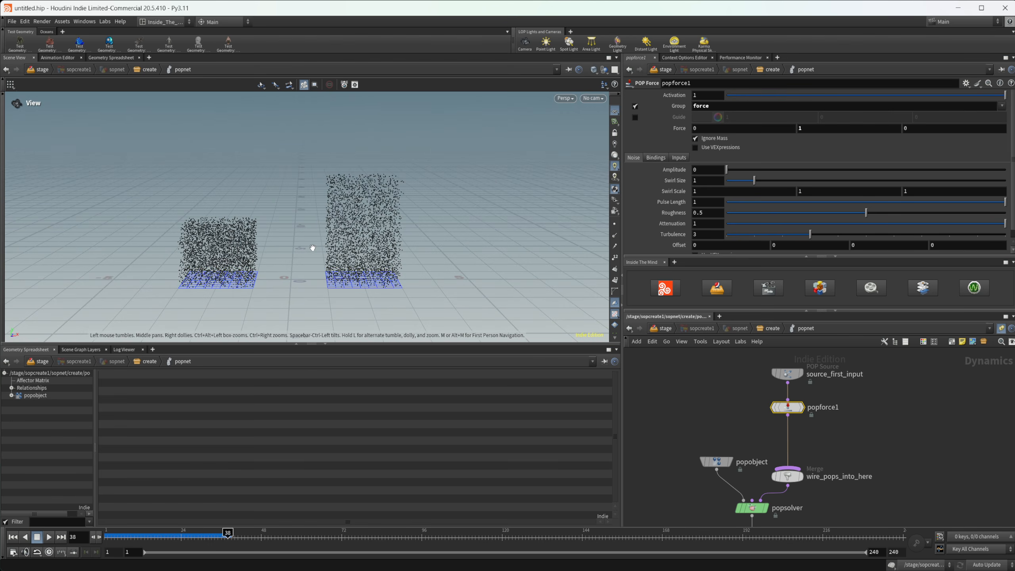
pyautogui.moveTo(310, 221); pyautogui.dragTo(332, 220, button='middle')
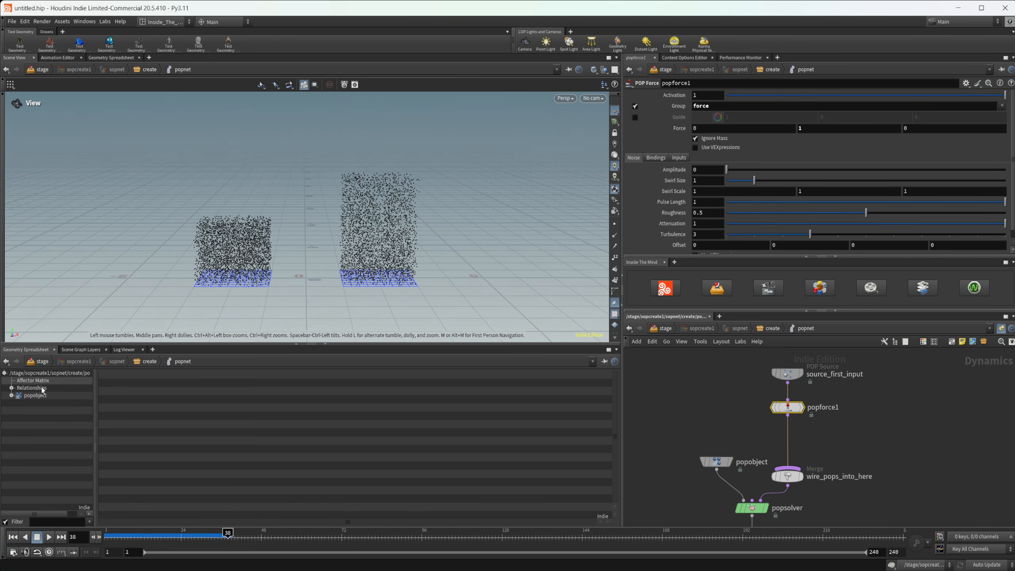
# Step: Examine the popobject's geometry attributes in the spreadsheet and sort the points by v[y] to find the highest vertical velocity
pyautogui.click(12, 396)
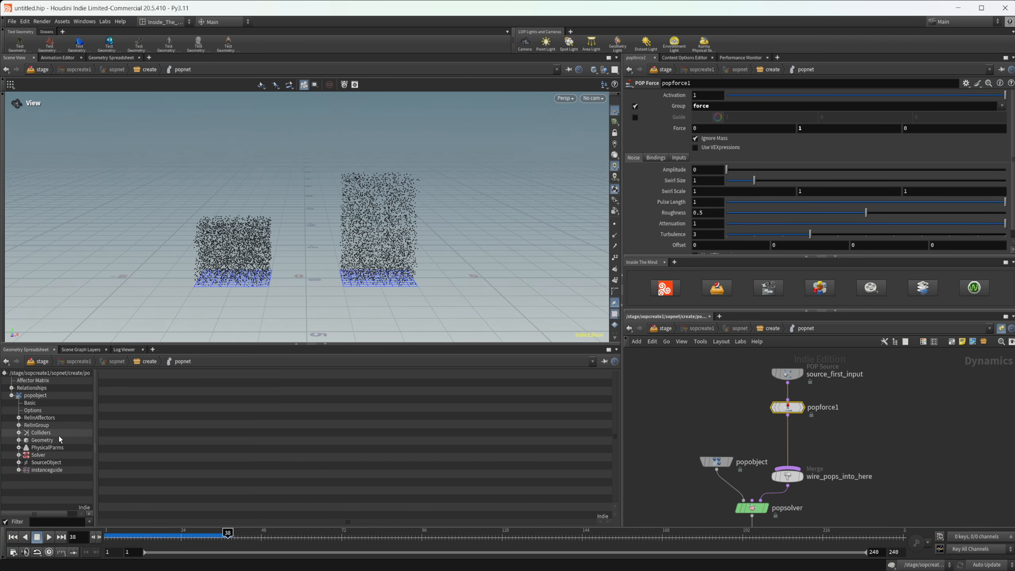
pyautogui.click(42, 440)
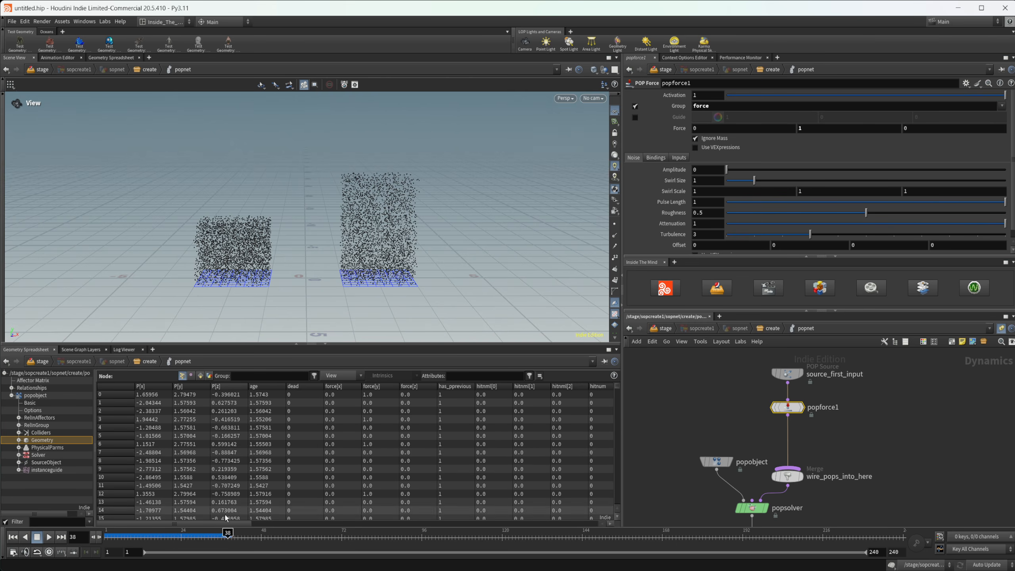
pyautogui.moveTo(215, 524); pyautogui.dragTo(547, 498)
pyautogui.click(492, 387)
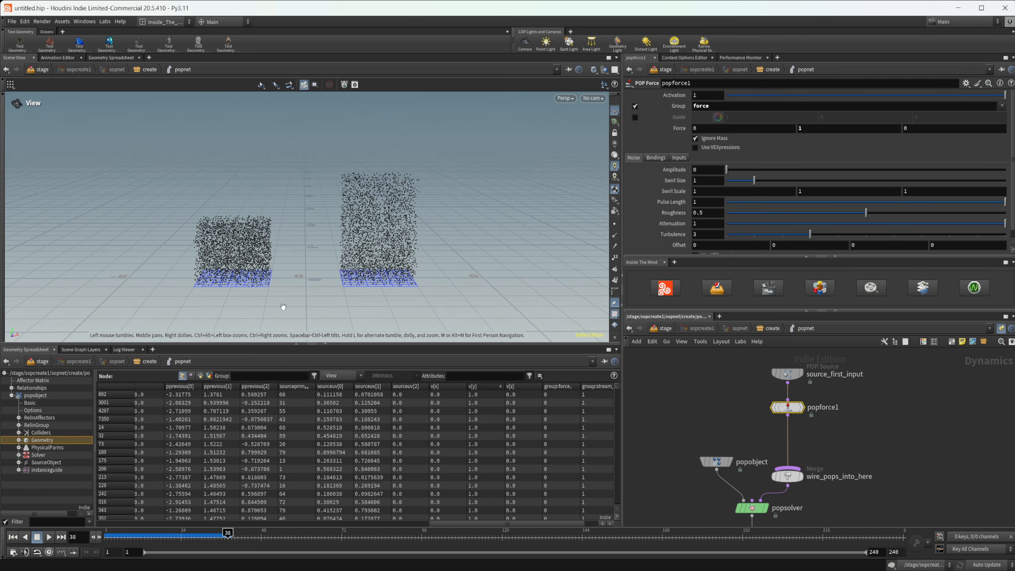
pyautogui.click(484, 387)
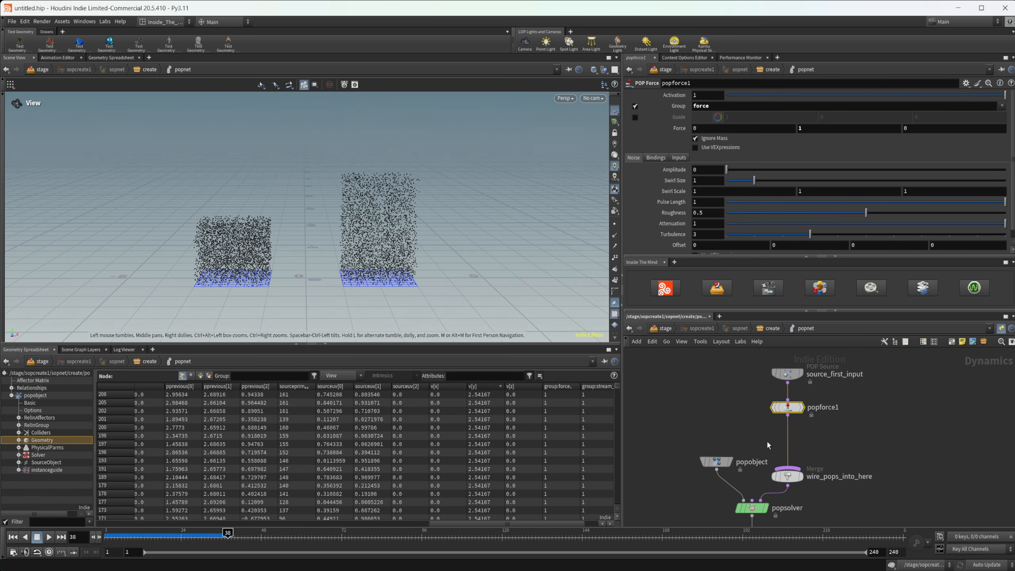
# Step: Insert a POP Speed Limit node between popforce1 and wire_pops_into_here, and enable its Maximum Speed at 2
pyautogui.press('Tab')
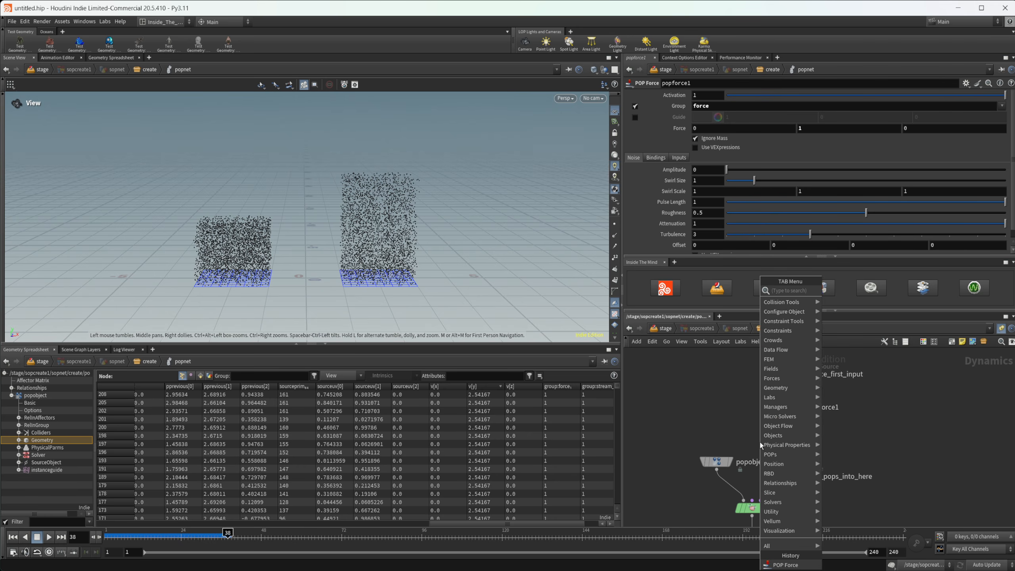
pyautogui.write('po')
pyautogui.write('pspe')
pyautogui.press('Return')
pyautogui.click(760, 445)
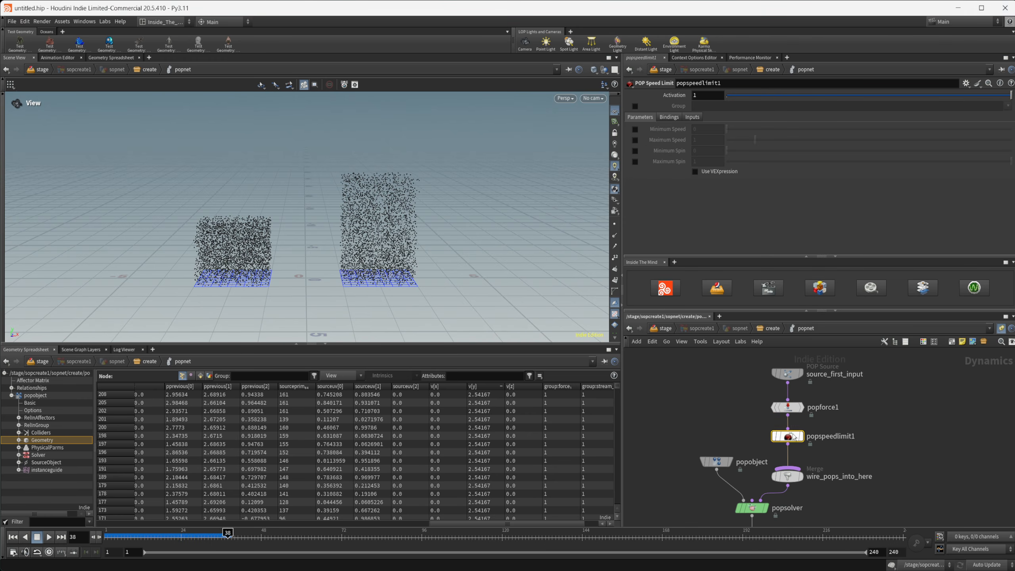
pyautogui.click(634, 140)
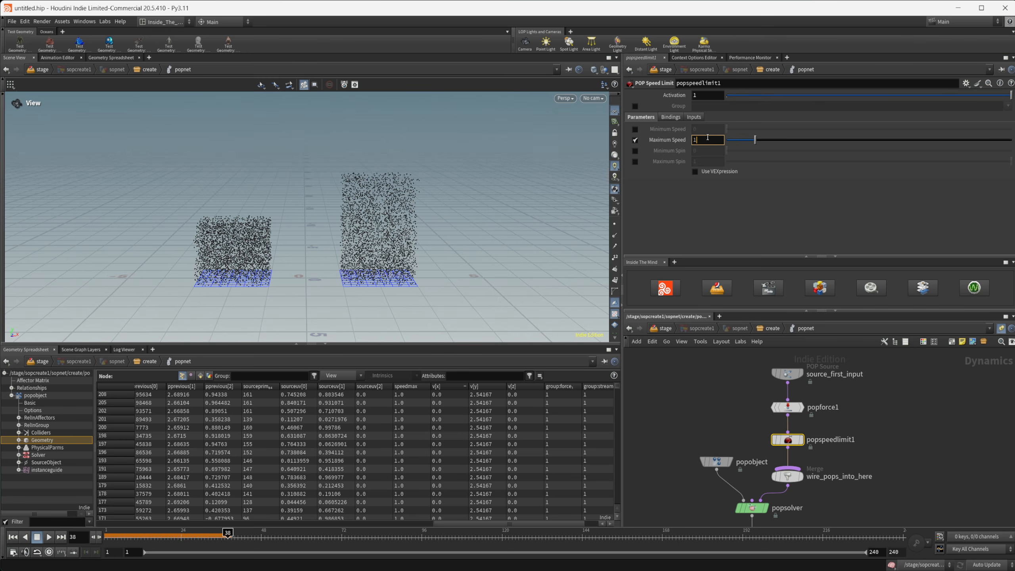
pyautogui.press('Return')
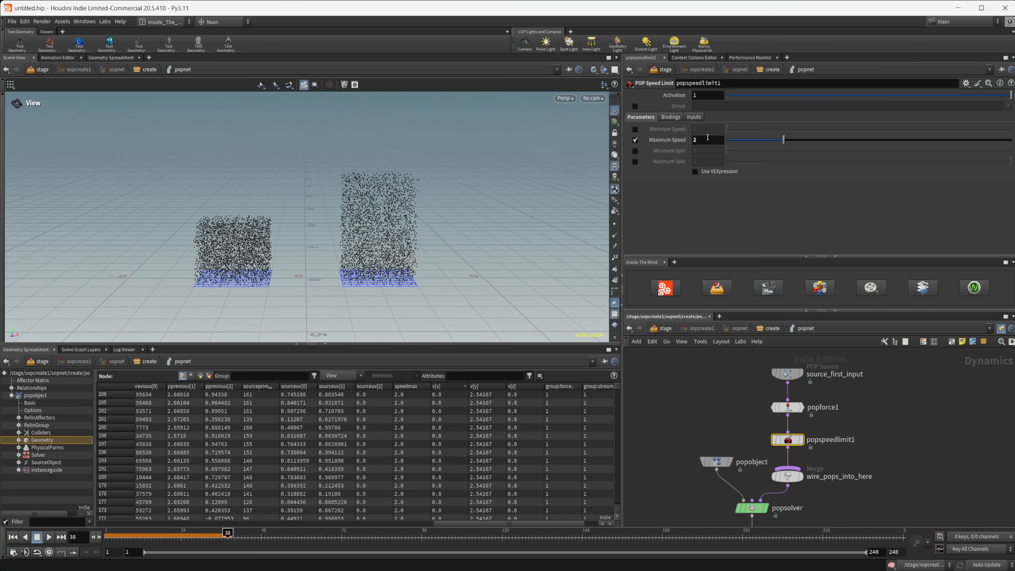
# Step: Replay the simulation from the first frame and compare both particle columns from a wider view
pyautogui.click(12, 537)
pyautogui.click(50, 539)
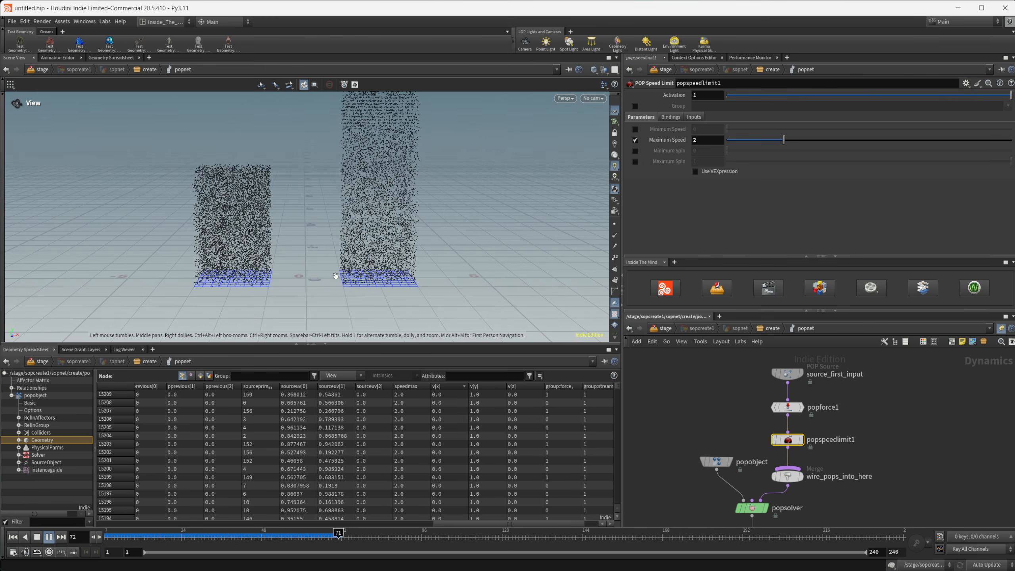
pyautogui.moveTo(392, 210); pyautogui.dragTo(429, 210)
pyautogui.moveTo(418, 121); pyautogui.dragTo(376, 188, button='middle')
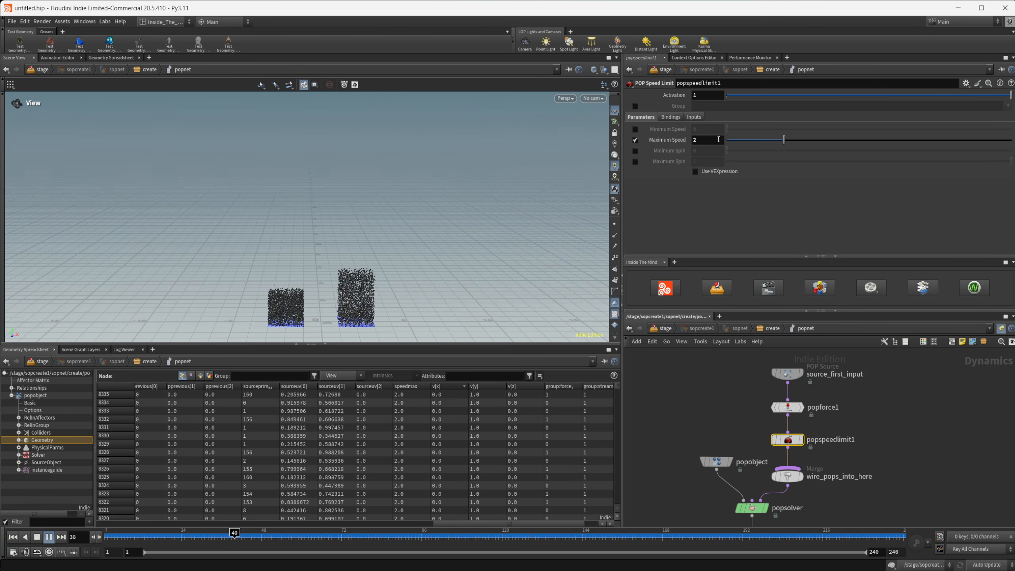
# Step: Set the POP Speed Limit's Maximum Speed to 1
pyautogui.doubleClick(717, 139)
pyautogui.write('1')
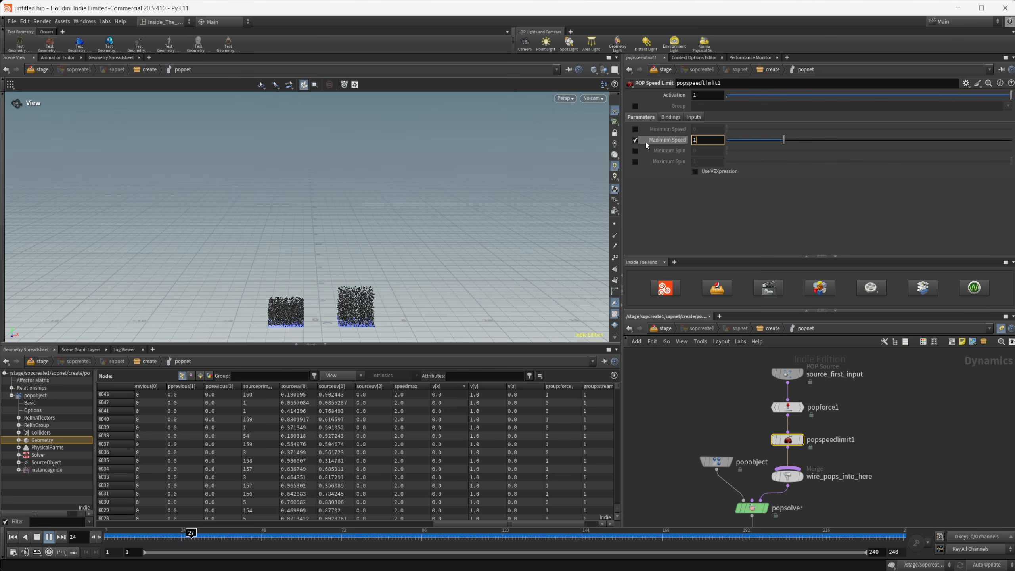
pyautogui.press('Return')
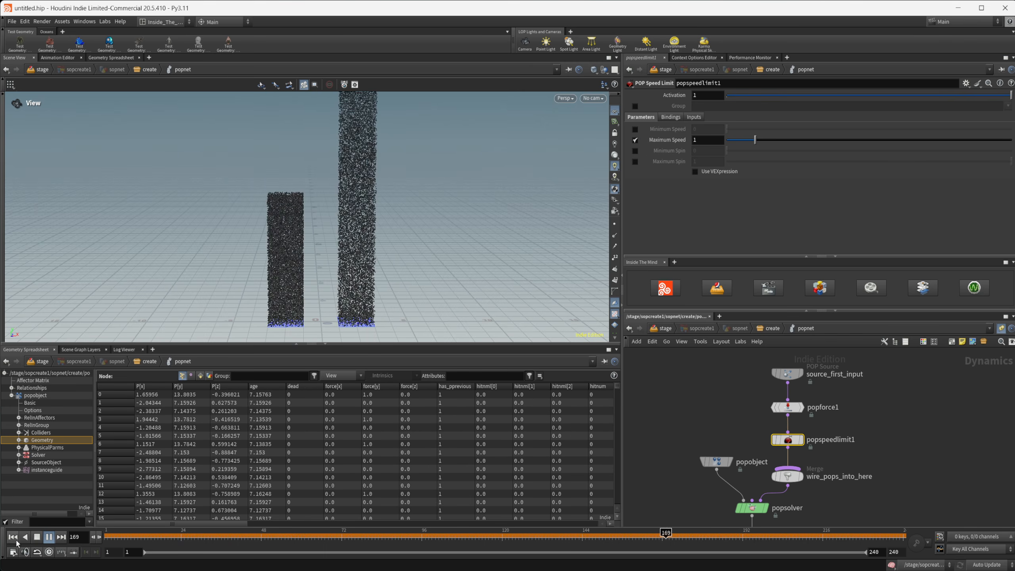
# Step: Replay the speed-limited simulation from the first frame to about frame 168 and compare the heights of the two columns
pyautogui.click(13, 537)
pyautogui.click(49, 537)
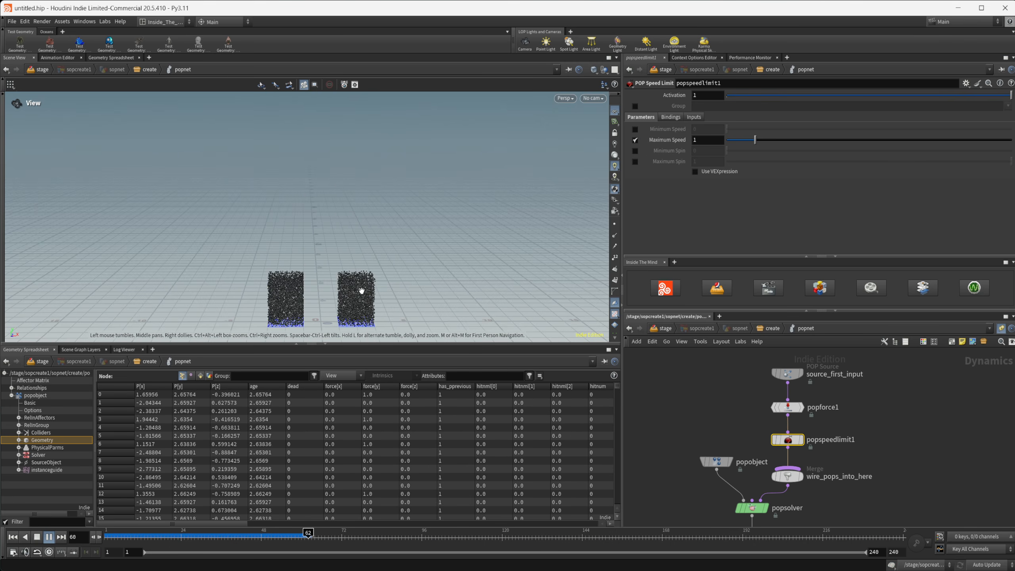
pyautogui.click(48, 537)
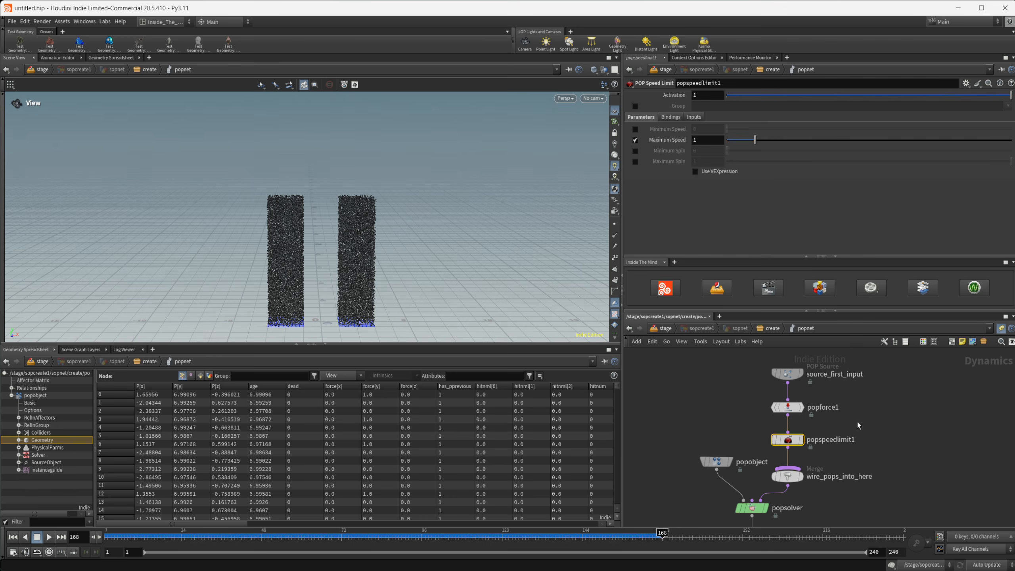
pyautogui.moveTo(330, 226); pyautogui.dragTo(327, 217)
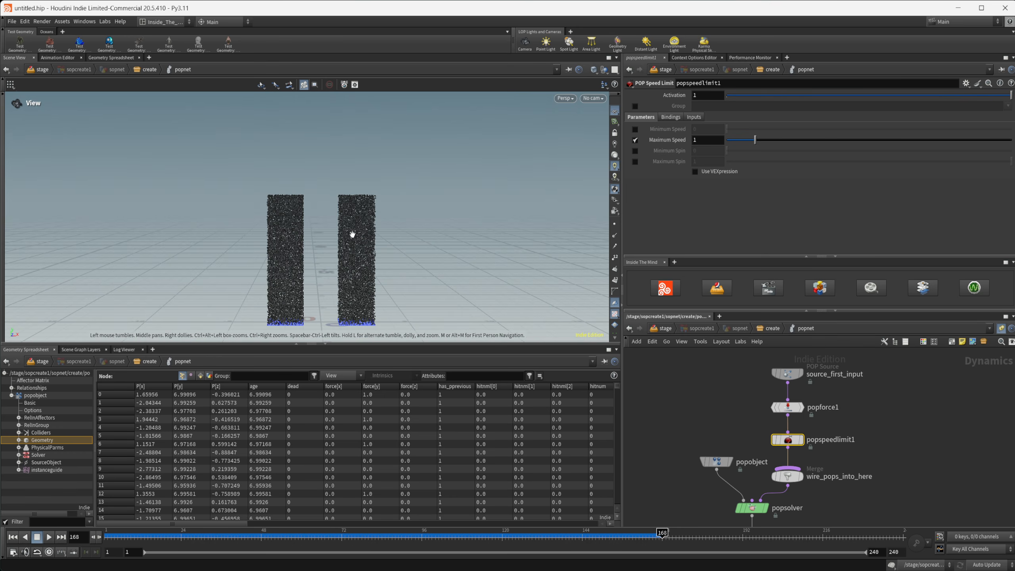
# Step: Return to the create network and duplicate both grid, group and attribwrangle chains beside the originals
pyautogui.click(767, 329)
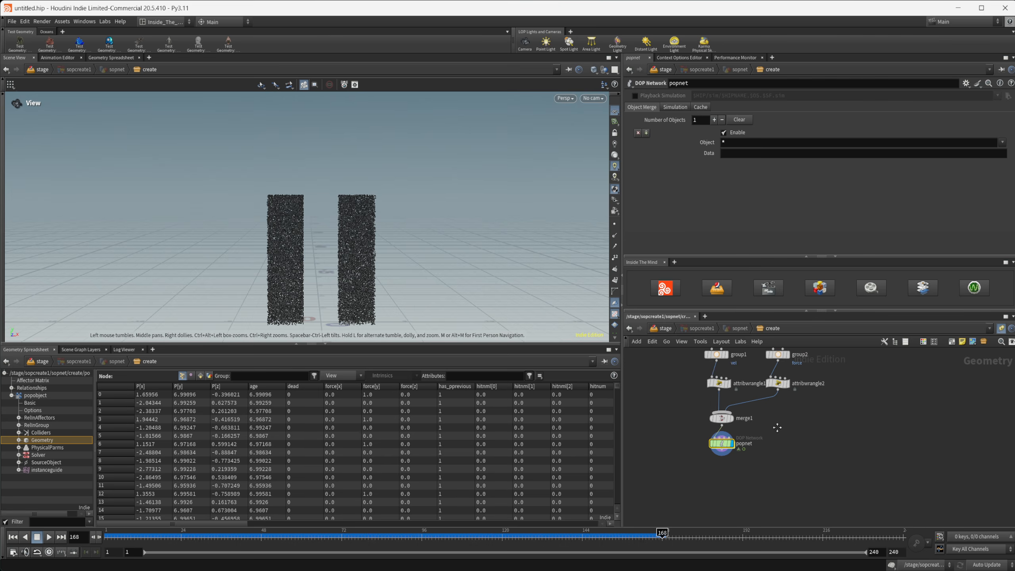
pyautogui.moveTo(759, 478); pyautogui.dragTo(752, 483, button='middle')
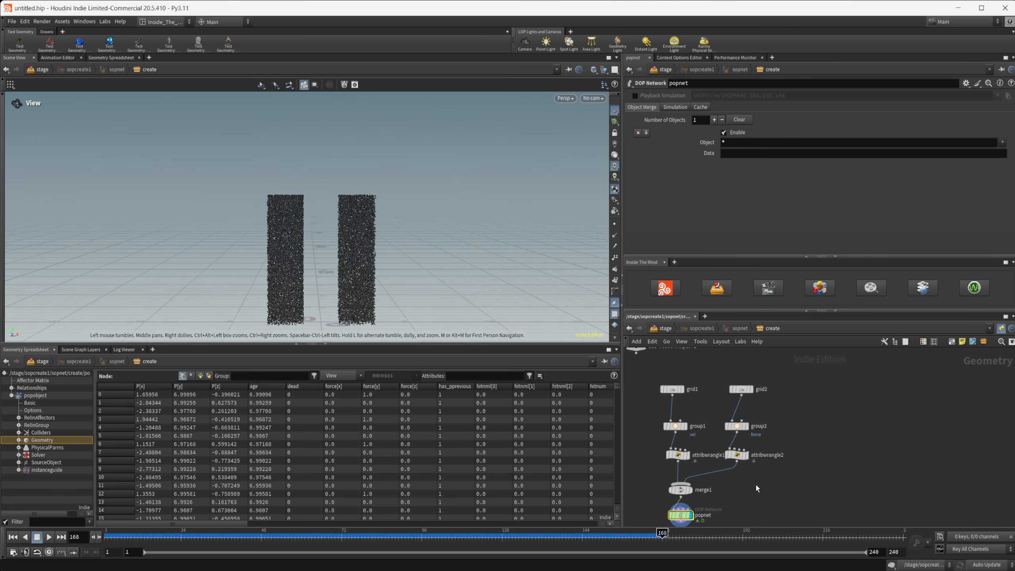
pyautogui.moveTo(773, 479); pyautogui.dragTo(875, 399)
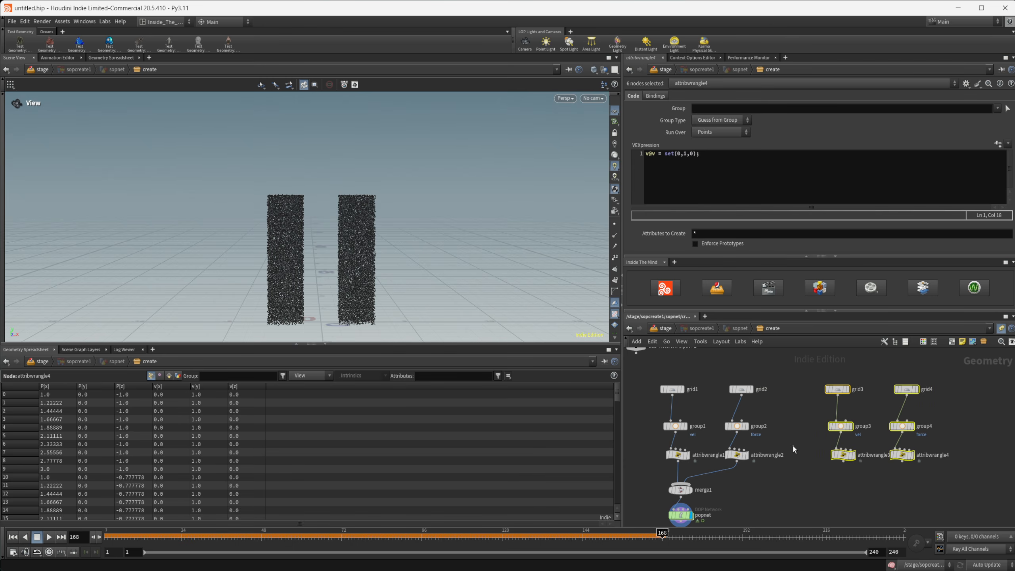
# Step: Set the group name of the duplicated group3 node to drag
pyautogui.scroll(3, 792, 444)
pyautogui.moveTo(785, 438); pyautogui.dragTo(747, 435, button='middle')
pyautogui.click(781, 417)
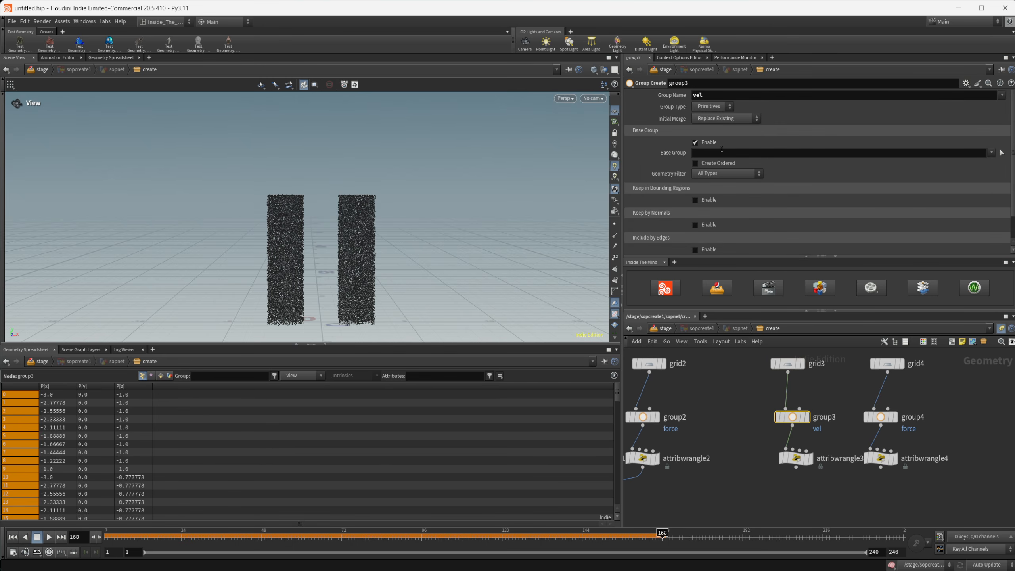
pyautogui.moveTo(712, 96); pyautogui.dragTo(633, 94)
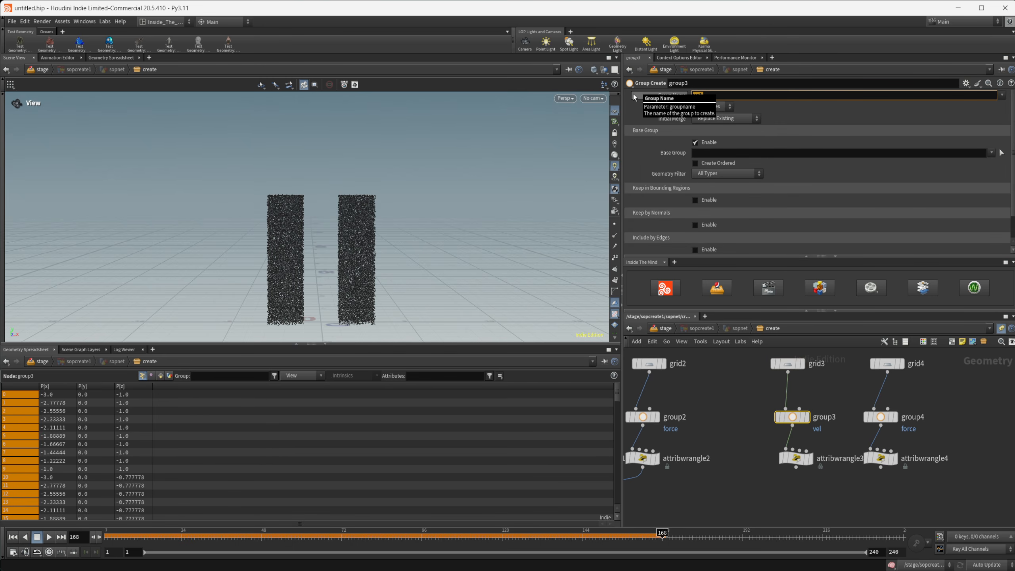
pyautogui.press('Return')
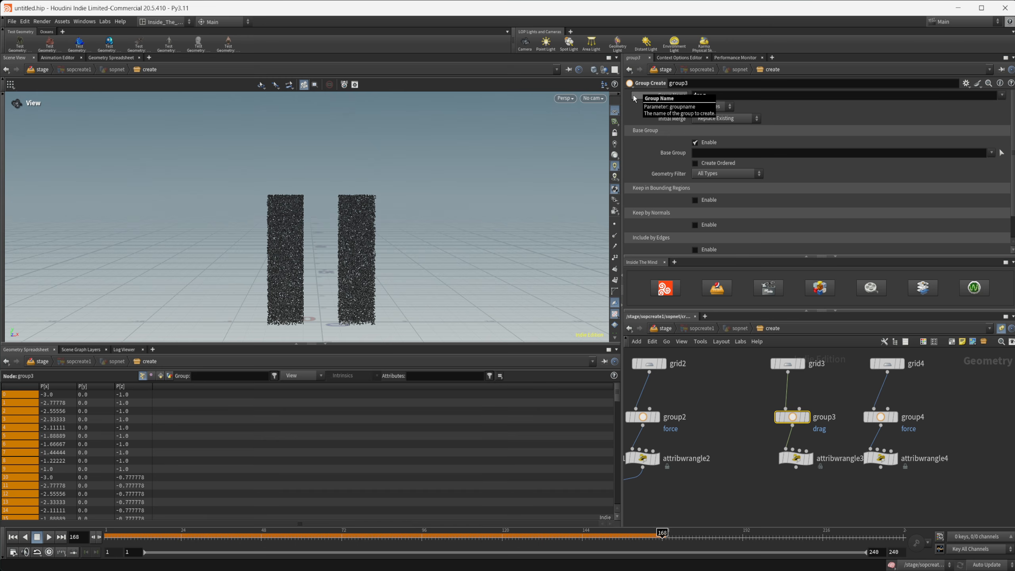
# Step: Set the group name of the duplicated group4 node to nodrag
pyautogui.click(881, 416)
pyautogui.moveTo(723, 100); pyautogui.dragTo(603, 99)
pyautogui.write('n')
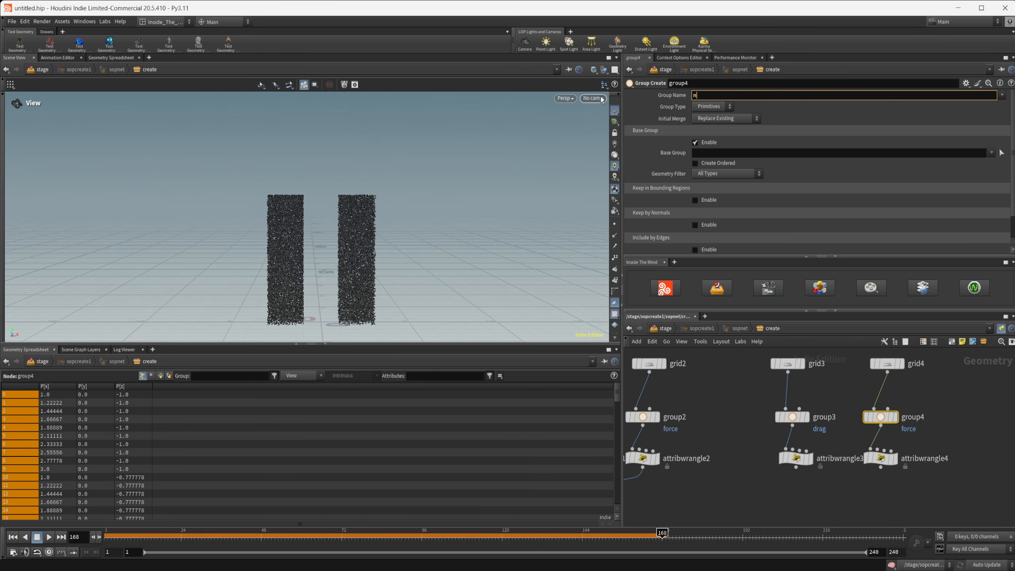
pyautogui.write('odrag')
pyautogui.press('Return')
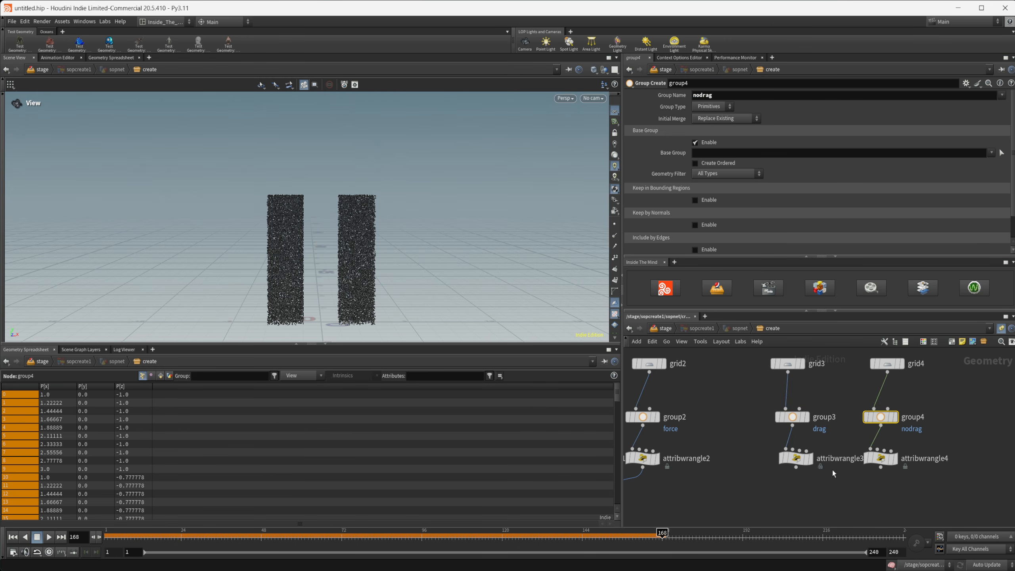
# Step: Add a Merge node below attribwrangle3 and connect both attribwrangle3 and attribwrangle4 to it
pyautogui.moveTo(809, 502); pyautogui.dragTo(768, 467, button='middle')
pyautogui.press('Tab')
pyautogui.write('merg')
pyautogui.press('Return')
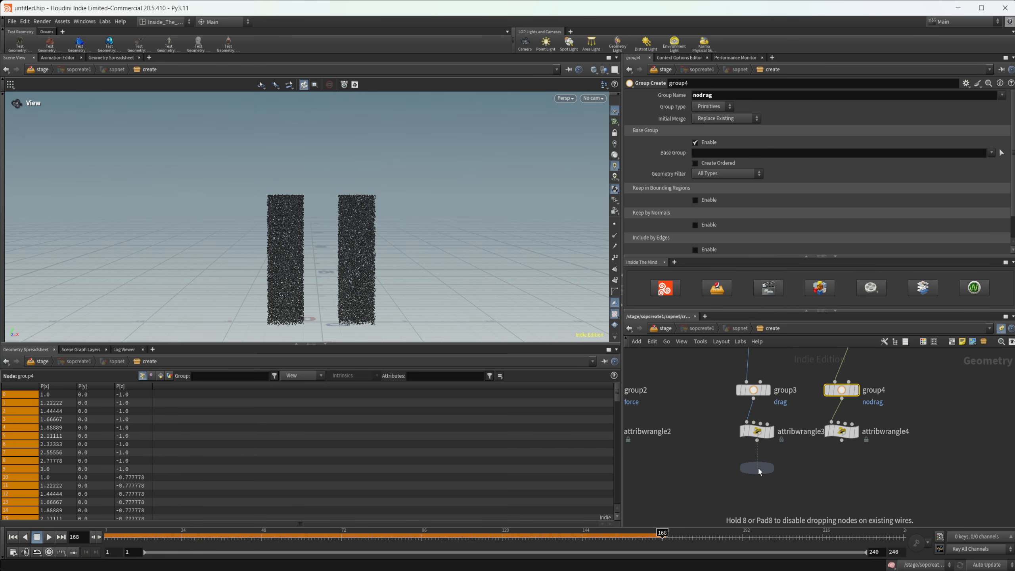
pyautogui.click(758, 469)
pyautogui.moveTo(853, 453); pyautogui.dragTo(757, 460)
# Step: Add a POP Network node below merge2, connected to its output
pyautogui.moveTo(758, 491); pyautogui.dragTo(753, 453, button='middle')
pyautogui.scroll(1, 745, 458)
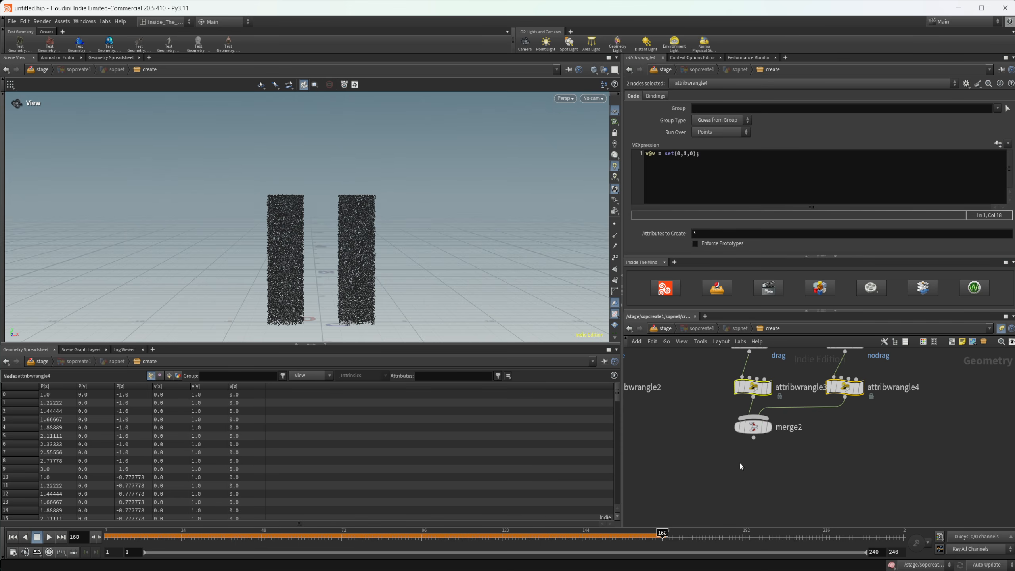
pyautogui.click(763, 434)
pyautogui.press('Tab')
pyautogui.write('pop')
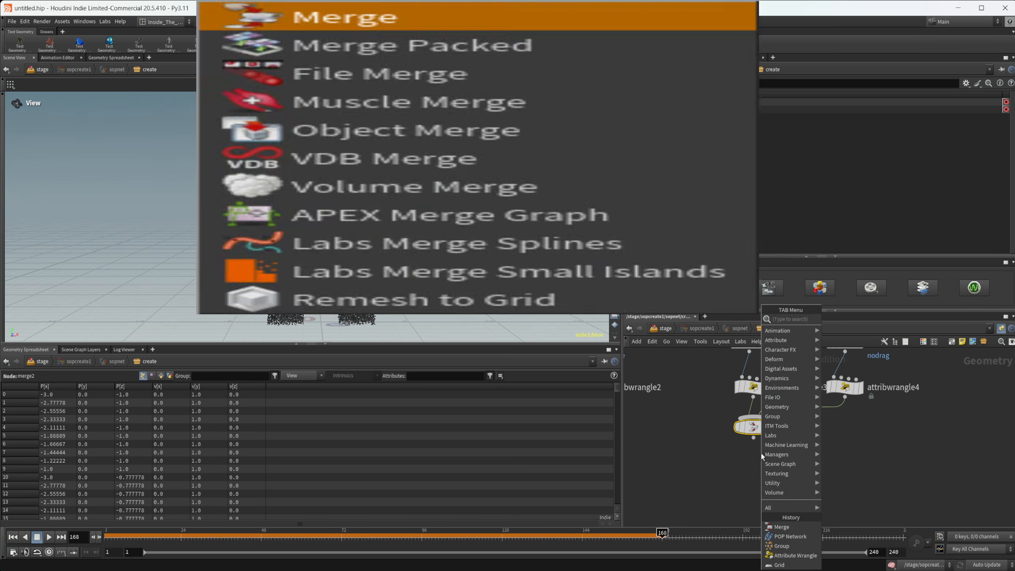
pyautogui.press('Return')
pyautogui.click(755, 460)
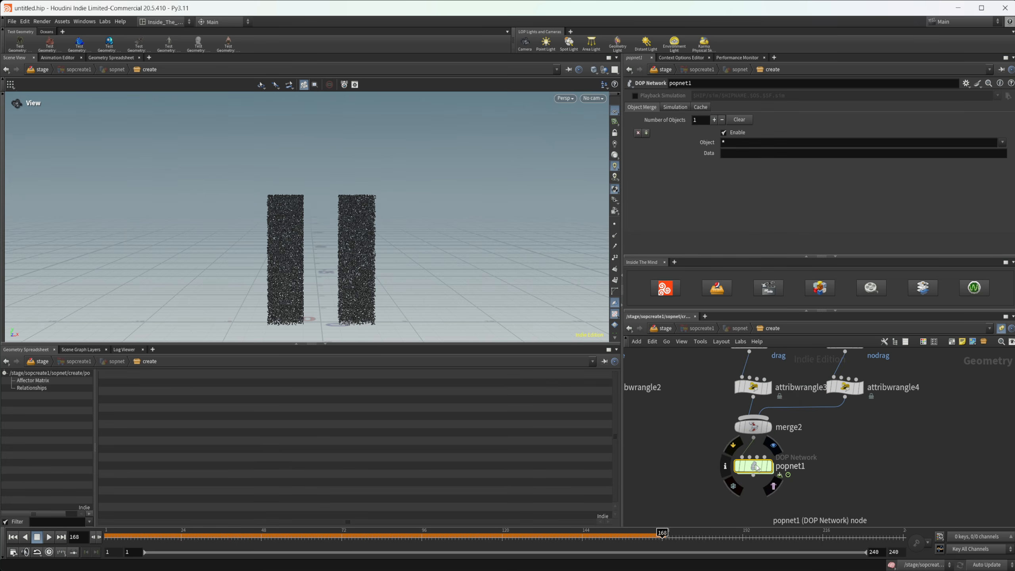
# Step: Enter popnet1, move source_first_input up to make room below it, and return to the first frame
pyautogui.doubleClick(755, 464)
pyautogui.moveTo(756, 465); pyautogui.dragTo(687, 520, button='middle')
pyautogui.moveTo(789, 442); pyautogui.dragTo(793, 393)
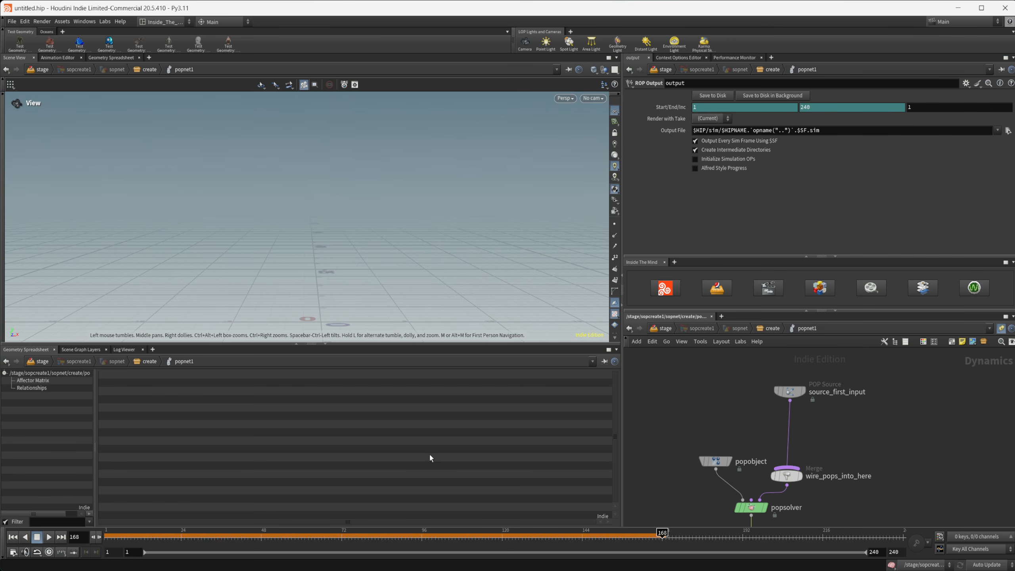
pyautogui.click(14, 537)
# Step: Add a POP Drag node beside the wire below source_first_input
pyautogui.moveTo(800, 434); pyautogui.dragTo(771, 451, button='middle')
pyautogui.press('Tab')
pyautogui.write('p')
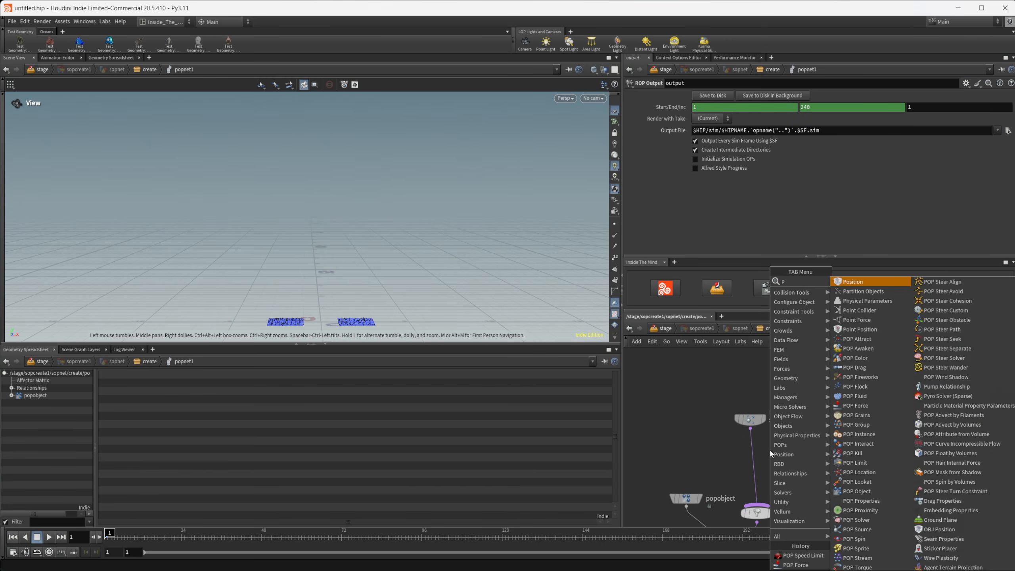
pyautogui.write('op drag')
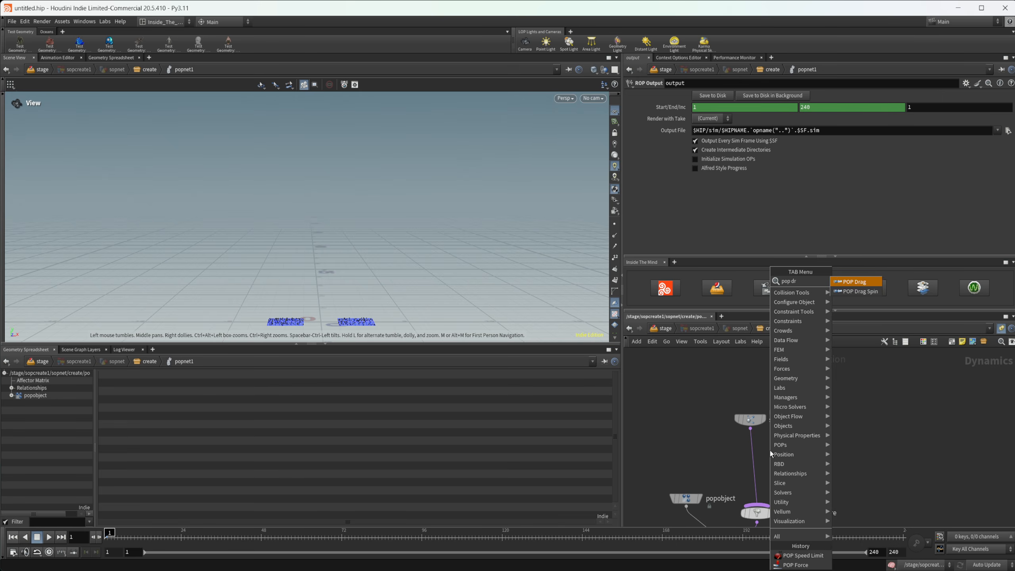
pyautogui.press('Return')
pyautogui.click(770, 451)
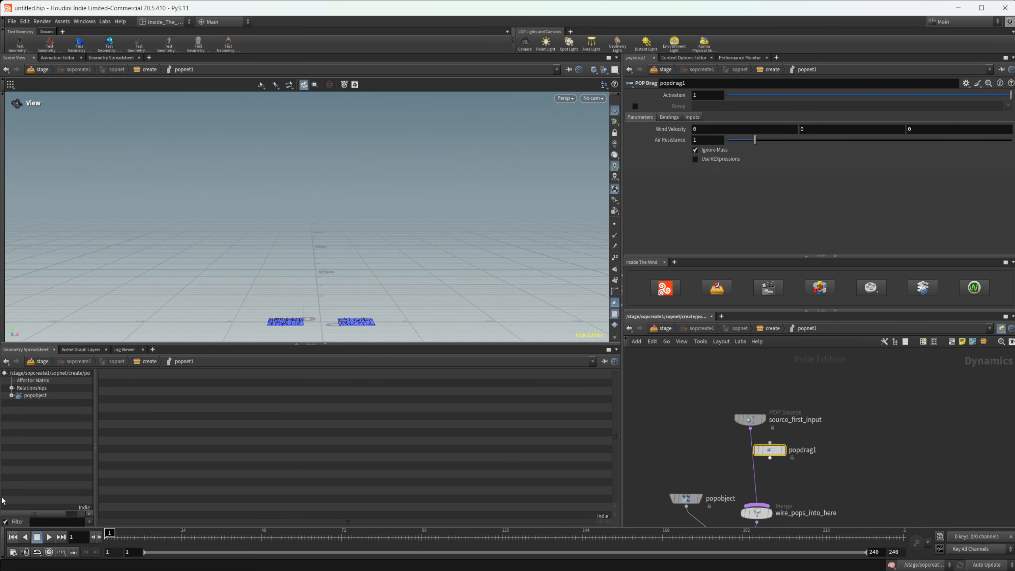
# Step: Play the new particle simulation to check both streams, and return to the first frame
pyautogui.click(50, 536)
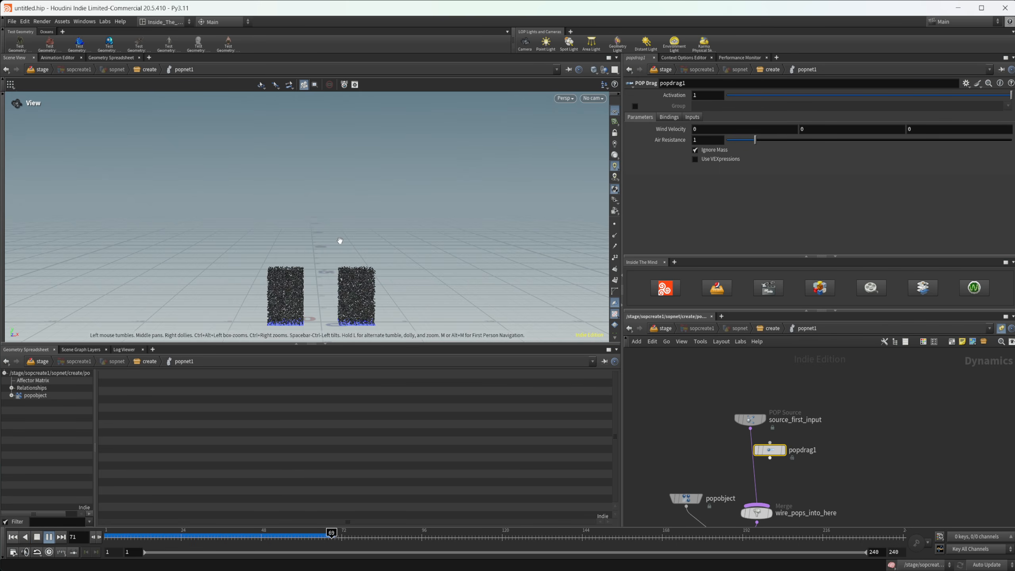
pyautogui.click(50, 537)
pyautogui.click(13, 536)
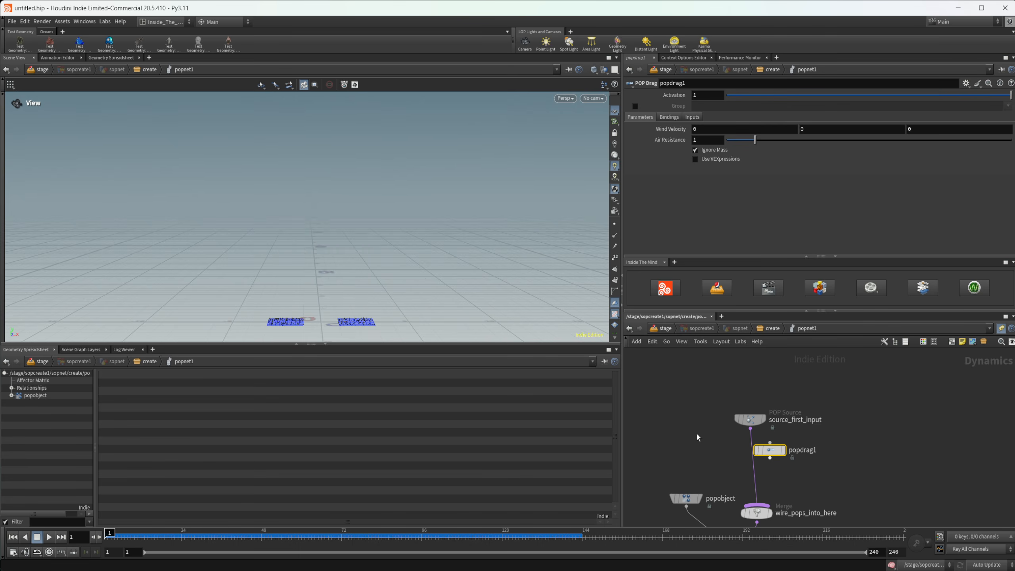
# Step: Insert popdrag1 into the wire below source_first_input and restrict it to the drag group
pyautogui.moveTo(753, 423); pyautogui.dragTo(760, 405)
pyautogui.moveTo(770, 451); pyautogui.dragTo(757, 451)
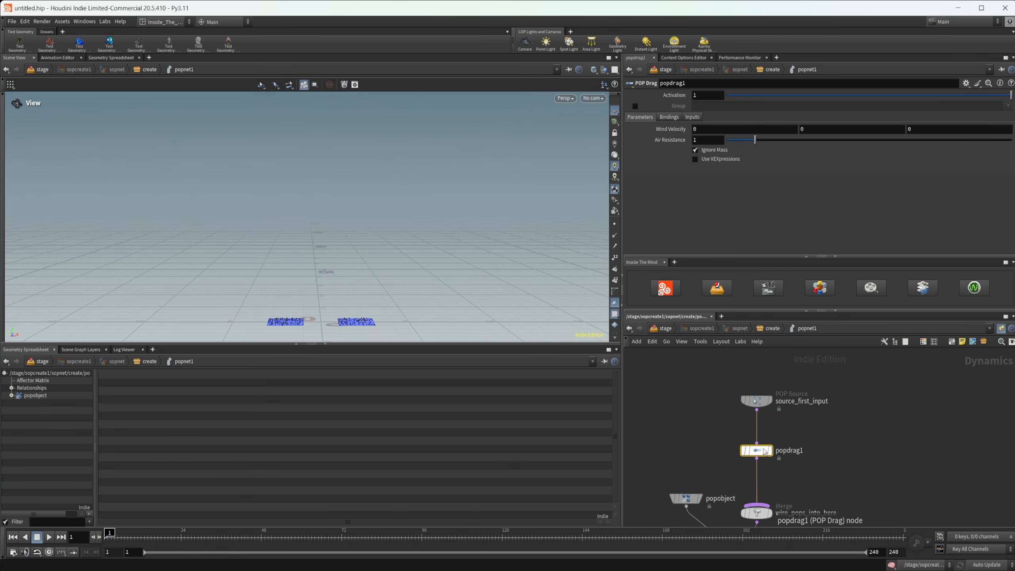
pyautogui.click(636, 106)
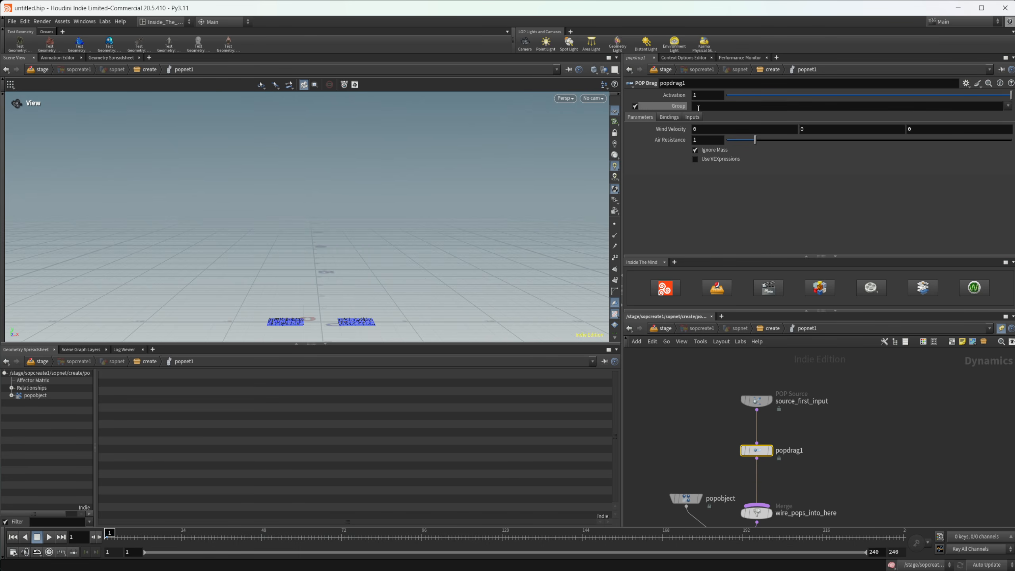
pyautogui.click(1008, 106)
pyautogui.click(1008, 117)
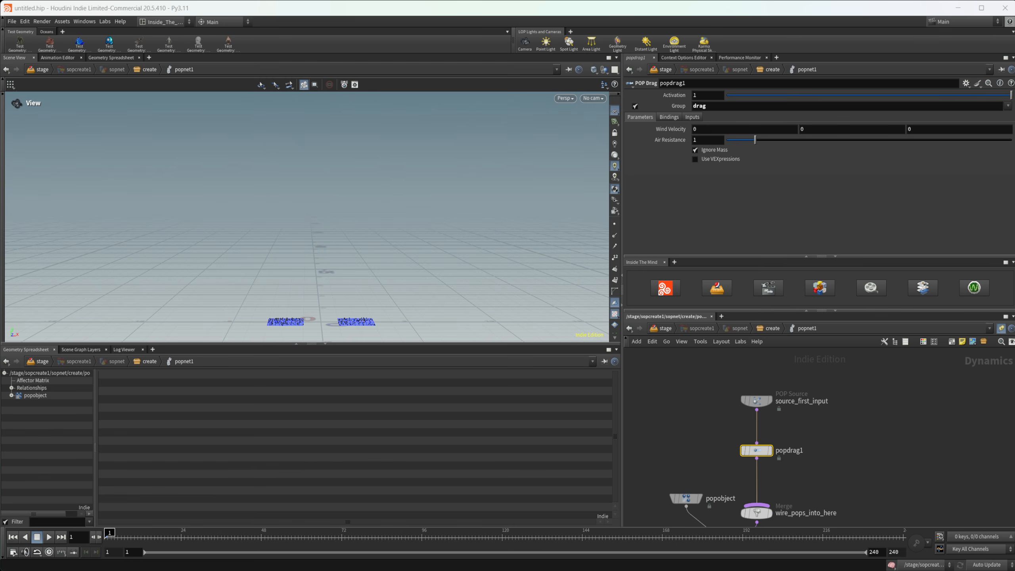
# Step: Play the simulation to compare the dragged stream with the undragged one, and expand the popobject entry in the simulation data
pyautogui.moveTo(872, 443); pyautogui.dragTo(845, 425, button='middle')
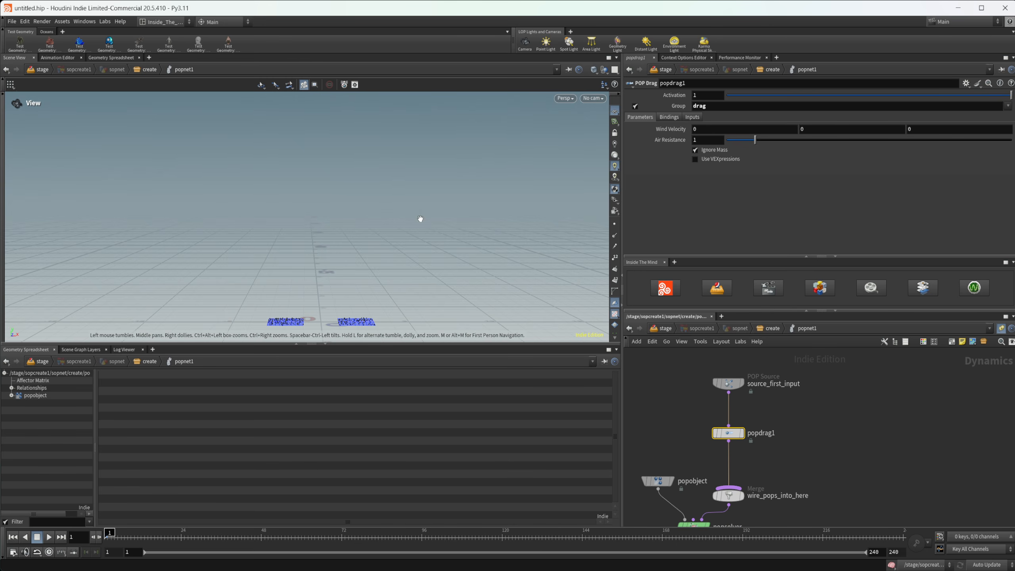
pyautogui.click(48, 537)
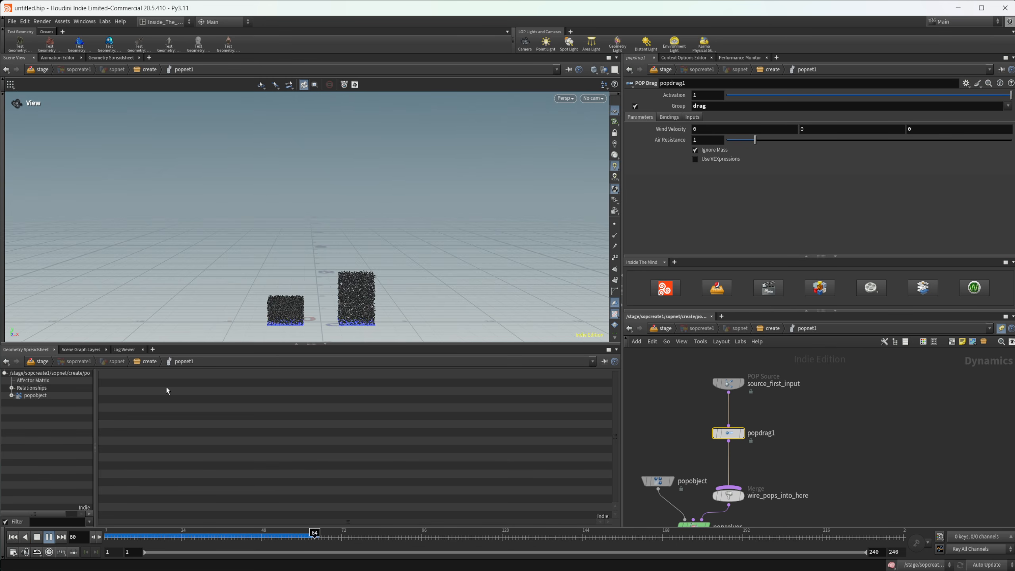
pyautogui.click(38, 537)
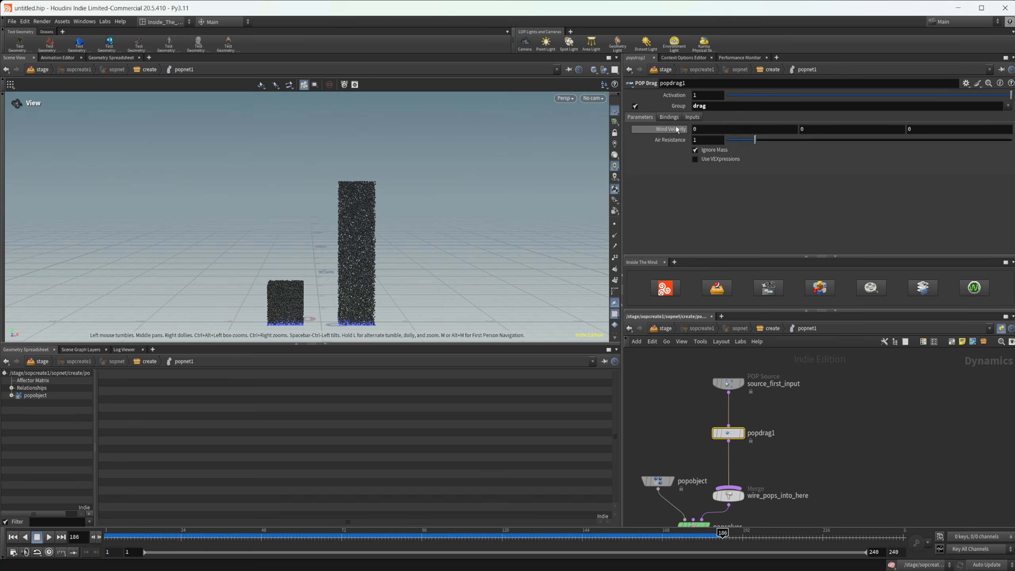
pyautogui.moveTo(677, 129)
pyautogui.click(11, 395)
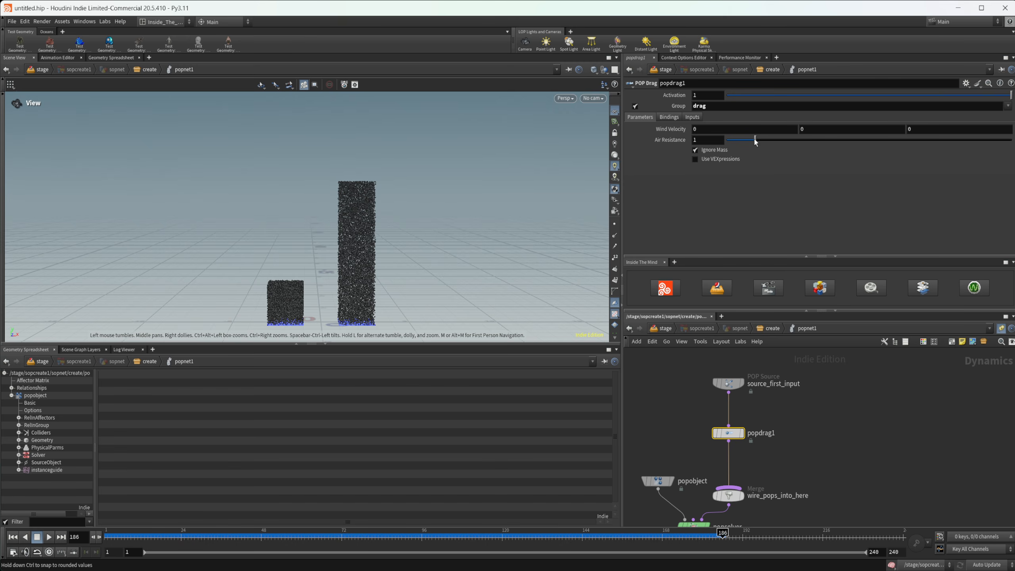
# Step: Try an Air Resistance of 3.63 on popdrag1 by replaying the simulation from the first frame, and restore the default value
pyautogui.moveTo(743, 143); pyautogui.dragTo(759, 144)
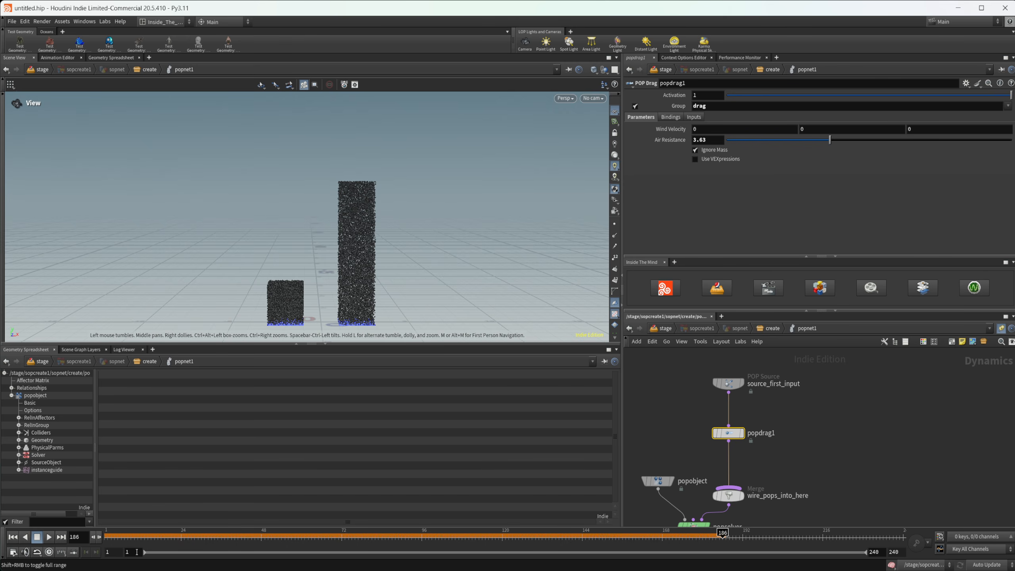
pyautogui.click(12, 537)
pyautogui.click(49, 536)
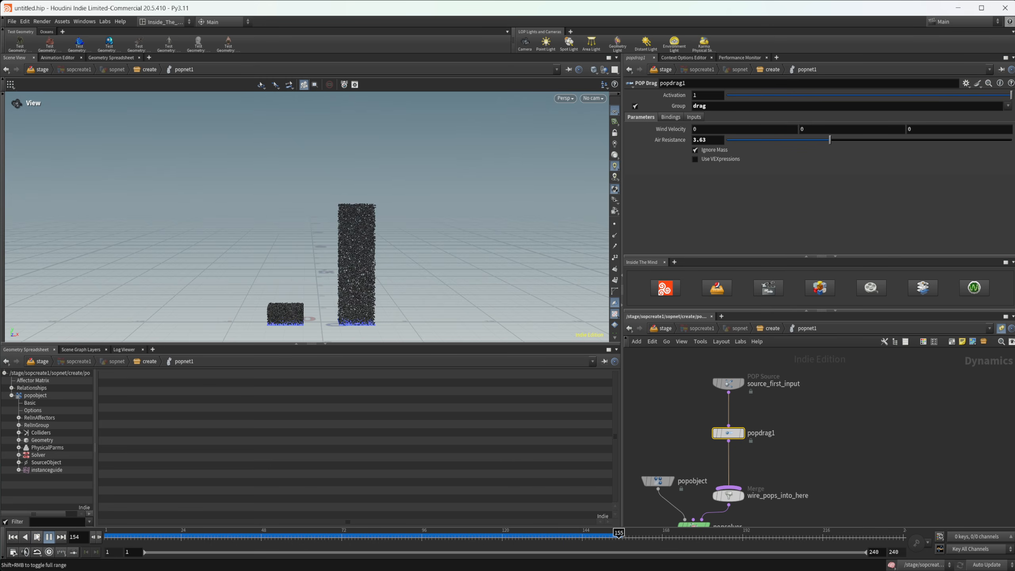
pyautogui.click(36, 537)
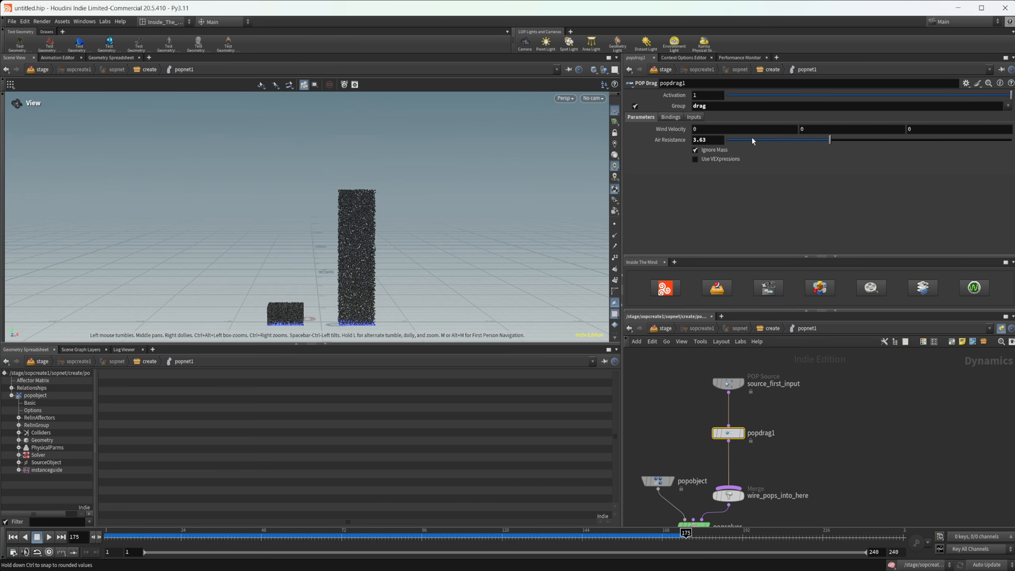
pyautogui.keyDown('ctrl'); pyautogui.middleClick(670, 140); pyautogui.keyUp('ctrl')
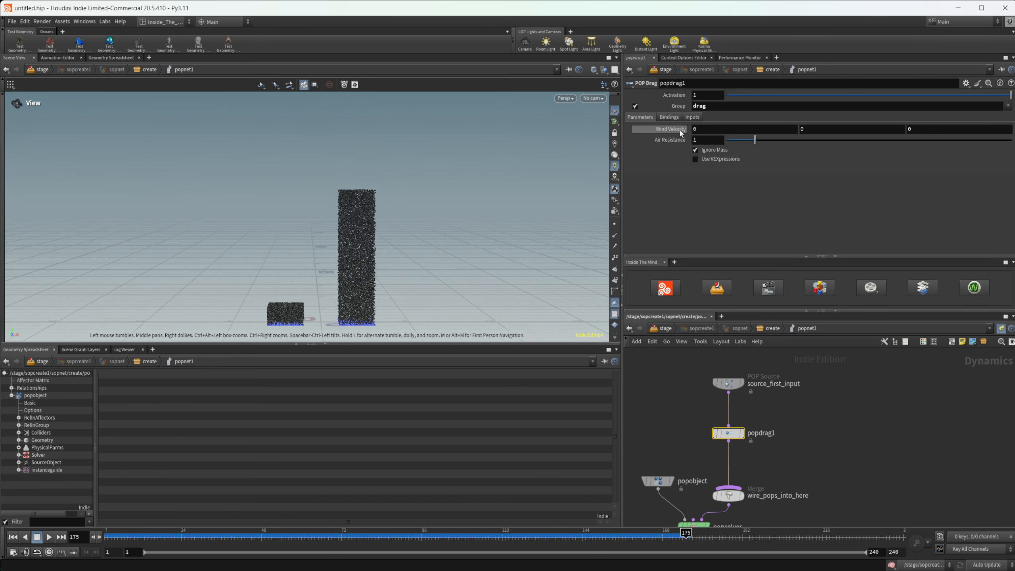
# Step: Show popobject's Geometry data and examine the targetv, v and drag group attributes of the particles
pyautogui.moveTo(681, 134)
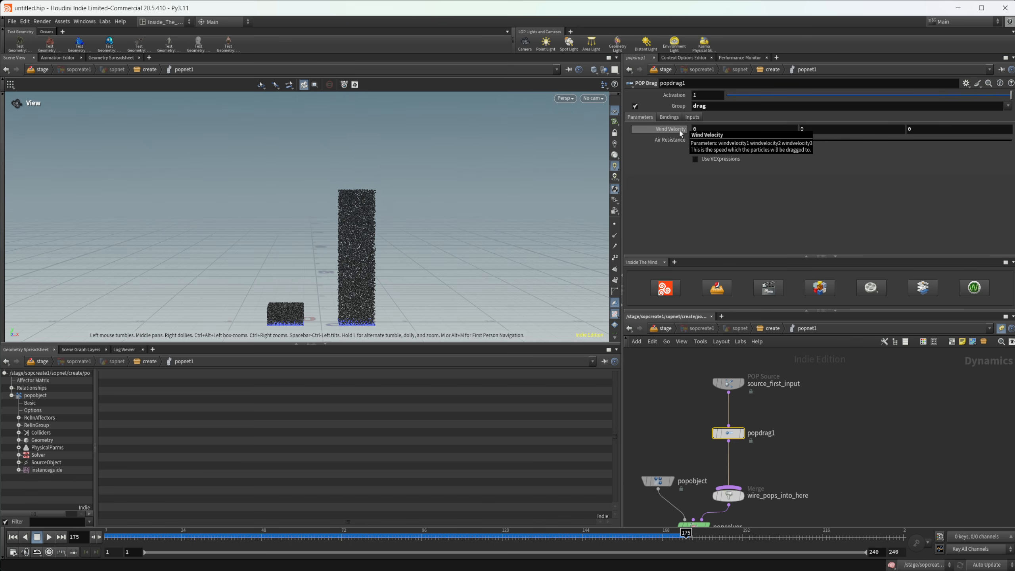
pyautogui.click(42, 440)
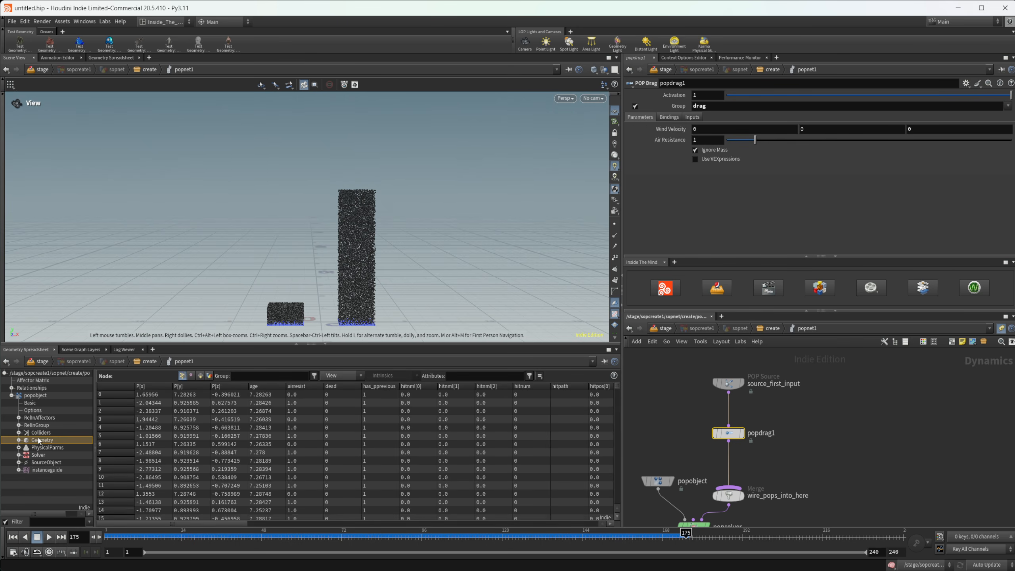
pyautogui.moveTo(172, 520); pyautogui.dragTo(279, 528)
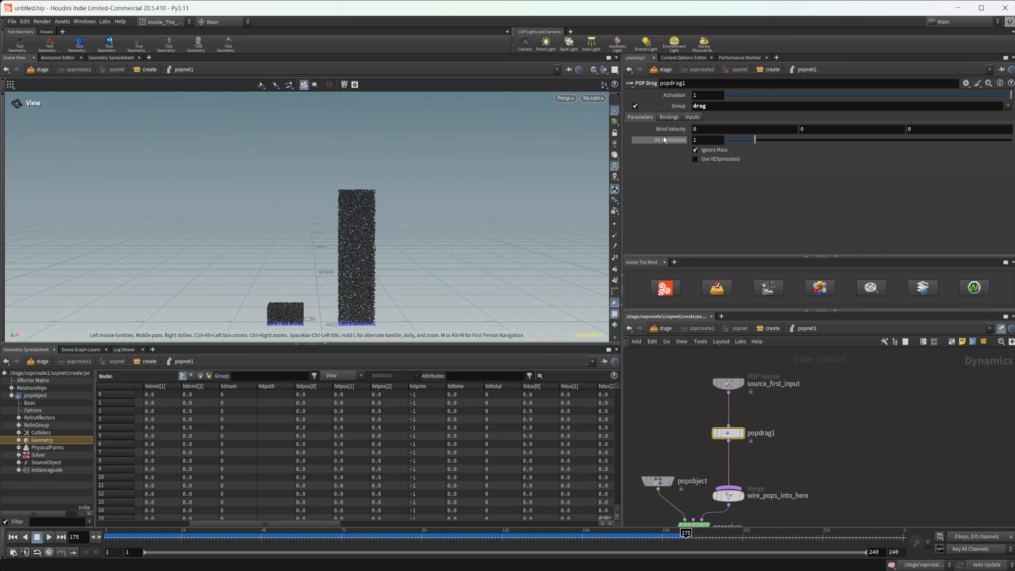
pyautogui.moveTo(303, 526); pyautogui.dragTo(331, 527)
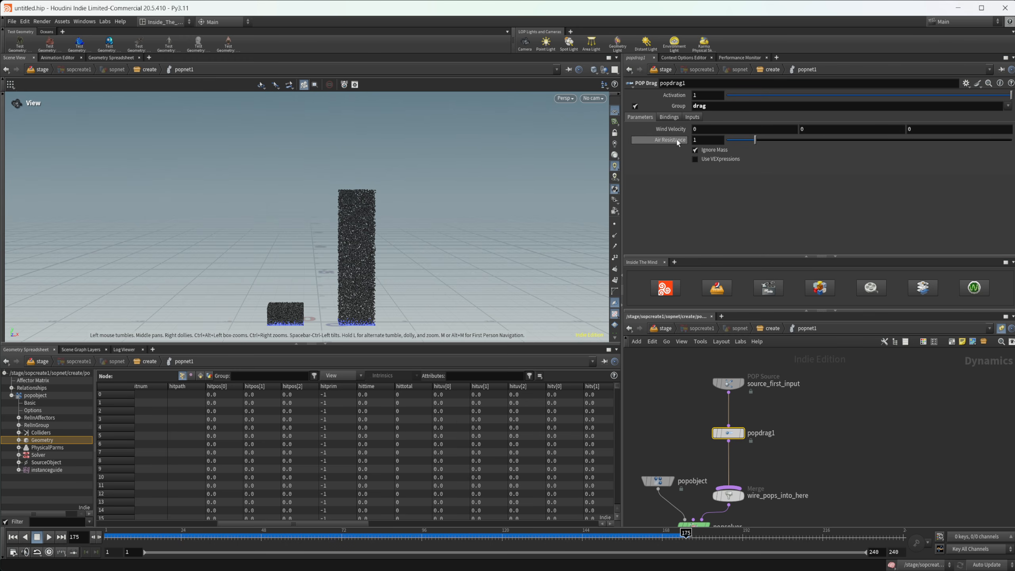
pyautogui.moveTo(334, 524); pyautogui.dragTo(520, 520)
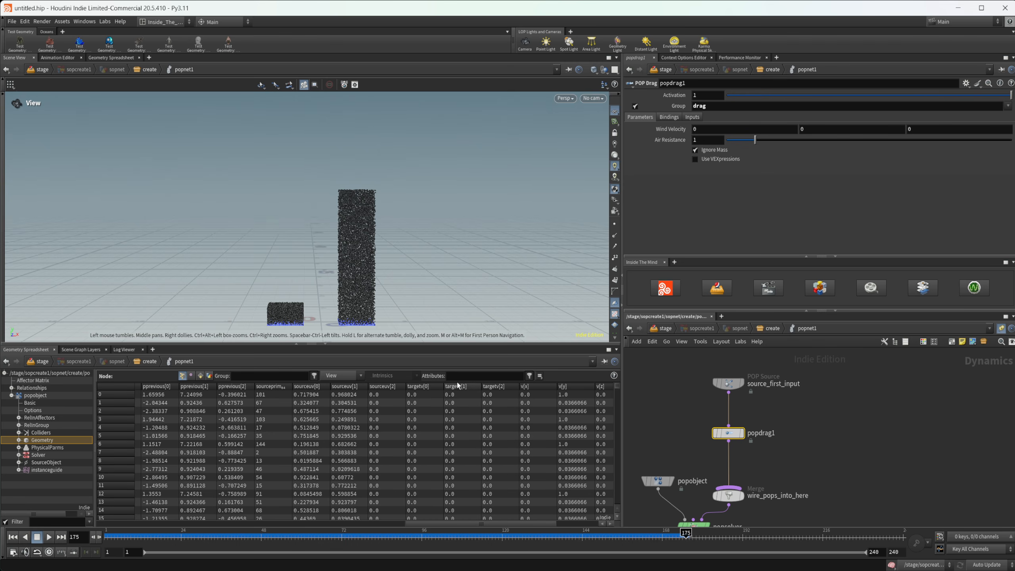
pyautogui.moveTo(462, 522); pyautogui.dragTo(477, 522)
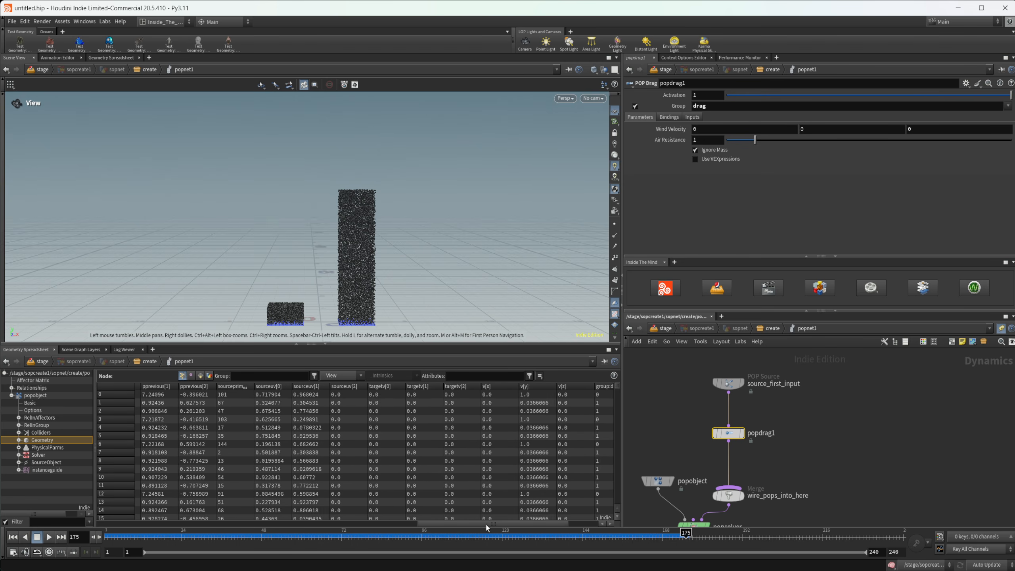
# Step: Set popdrag1's Y Wind Velocity to 1 and check the particles' targetv and v attributes
pyautogui.click(803, 128)
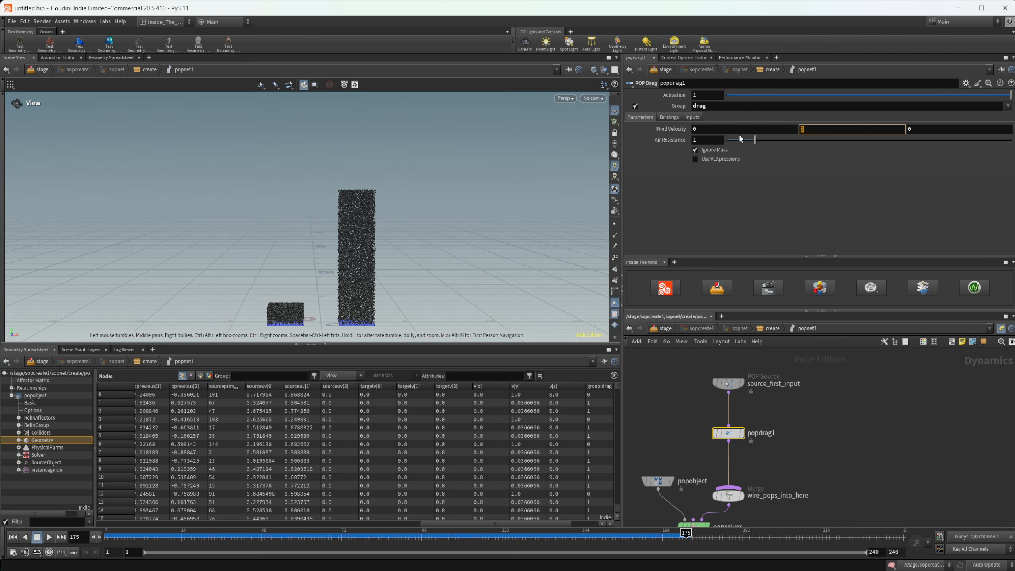
pyautogui.write('1')
pyautogui.press('Return')
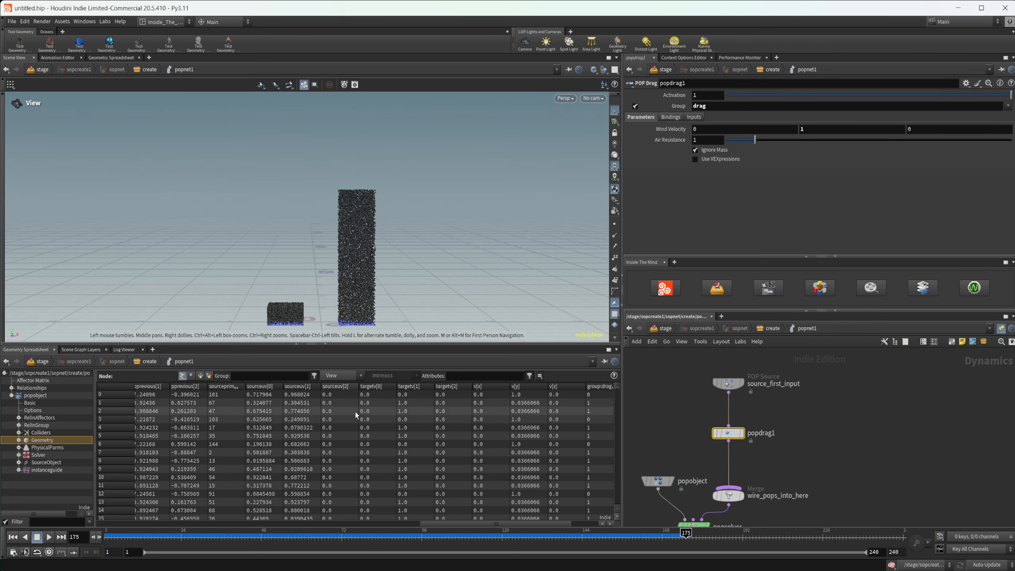
pyautogui.moveTo(459, 525); pyautogui.dragTo(479, 524)
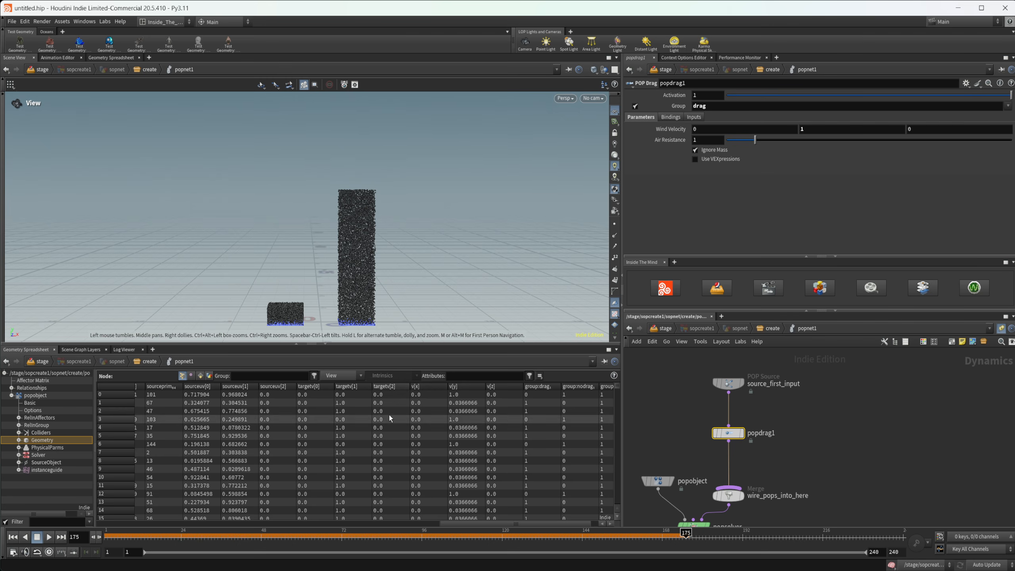
# Step: Set popdrag1's X Wind Velocity to 1 and its Y Wind Velocity to 0
pyautogui.click(774, 130)
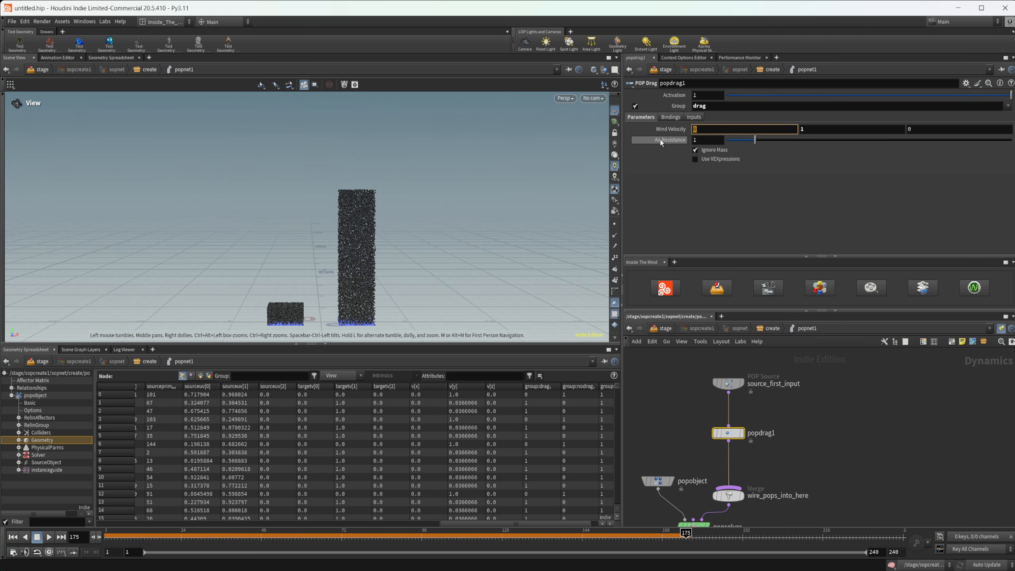
pyautogui.write('1')
pyautogui.press('Return')
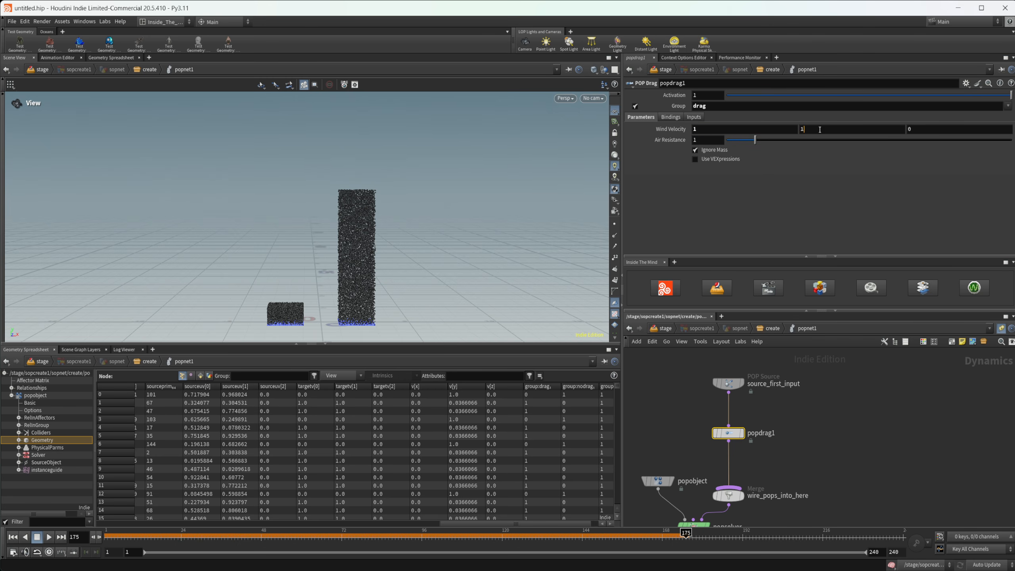
pyautogui.moveTo(820, 129); pyautogui.dragTo(743, 126)
pyautogui.write('0')
pyautogui.press('Return')
# Step: Replay the simulation from the first frame, sorting the particle data by v[y] and v[x] to compare the velocities
pyautogui.click(13, 536)
pyautogui.click(49, 537)
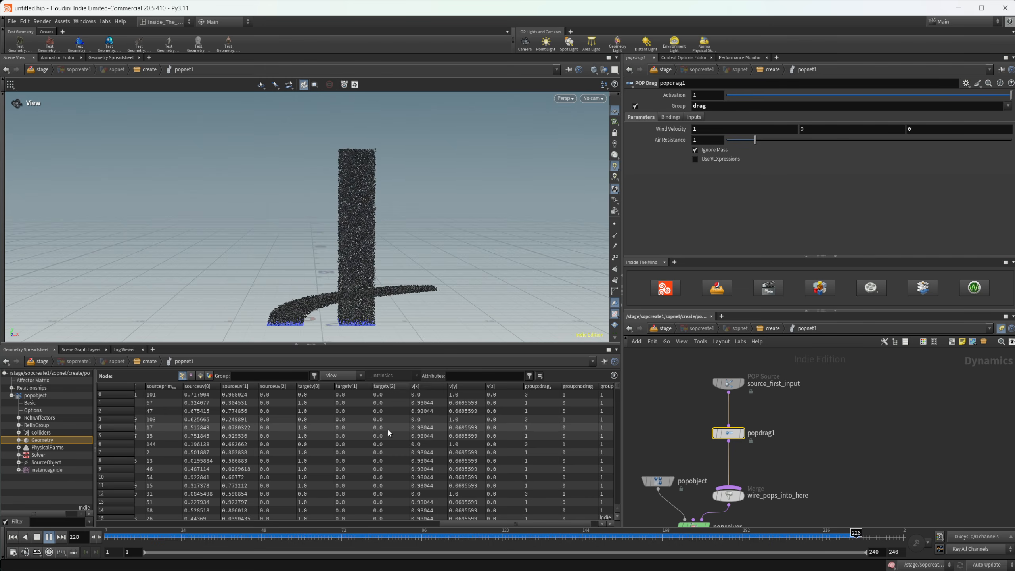
pyautogui.click(466, 387)
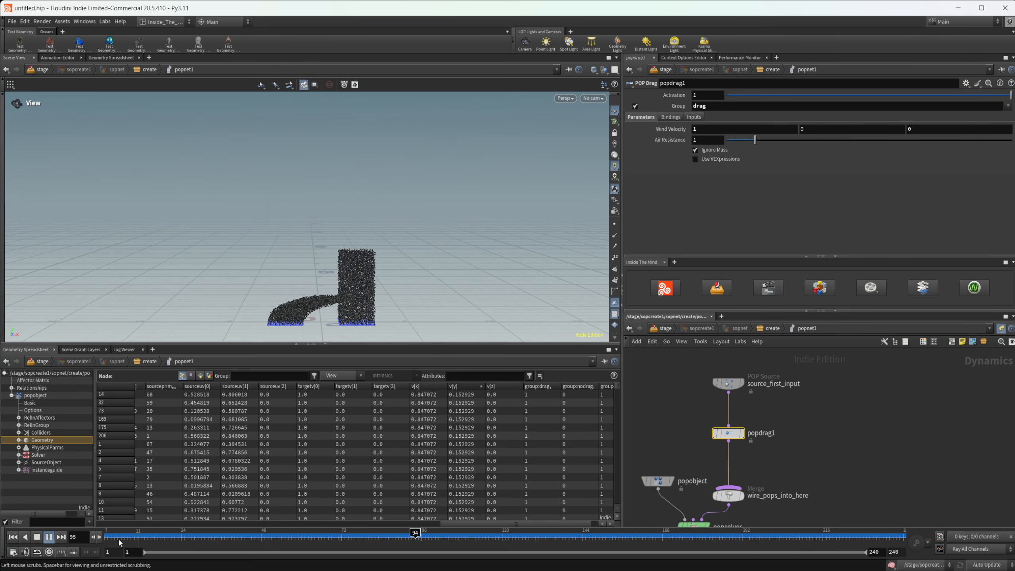
pyautogui.click(49, 536)
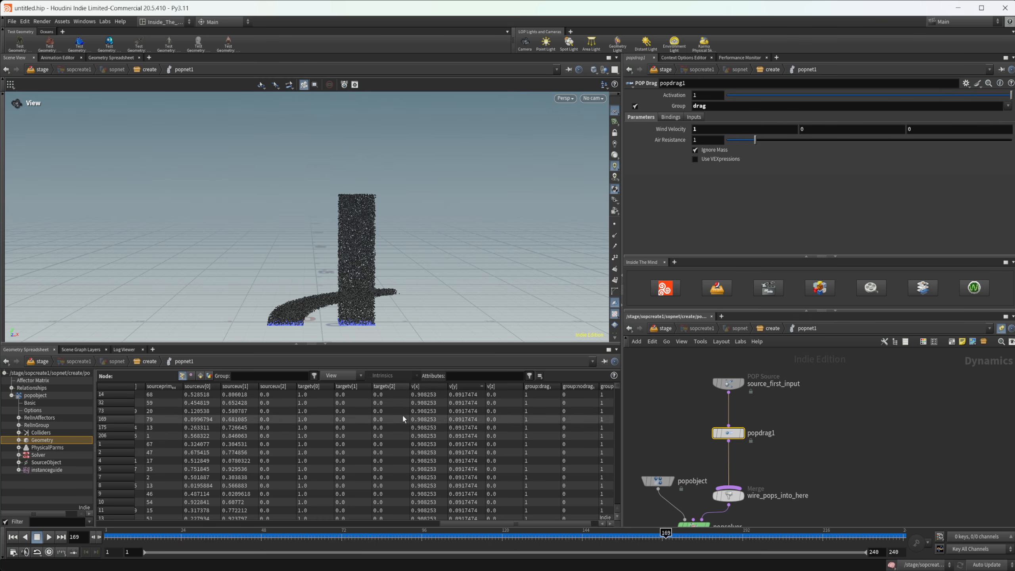
pyautogui.click(427, 386)
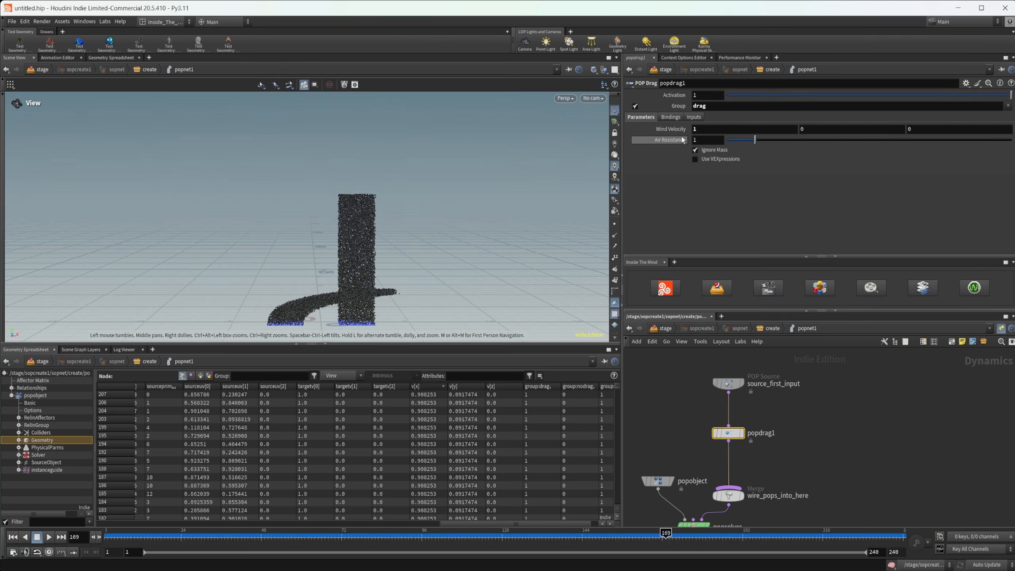
# Step: Set popdrag1's X Wind Velocity back to 0 and replay the simulation from the first frame
pyautogui.click(710, 131)
pyautogui.write('0')
pyautogui.press('Return')
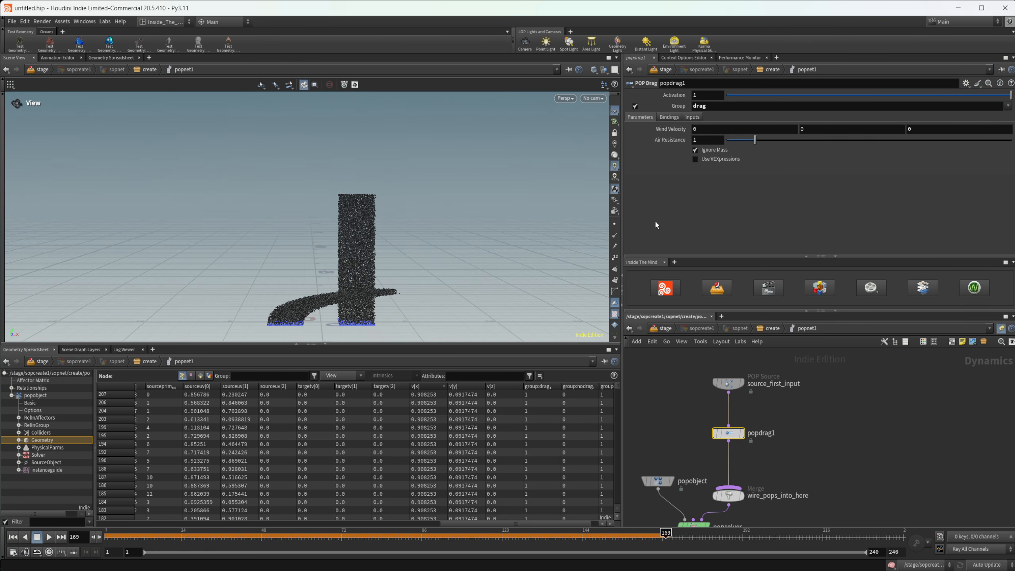
pyautogui.click(12, 537)
pyautogui.click(49, 537)
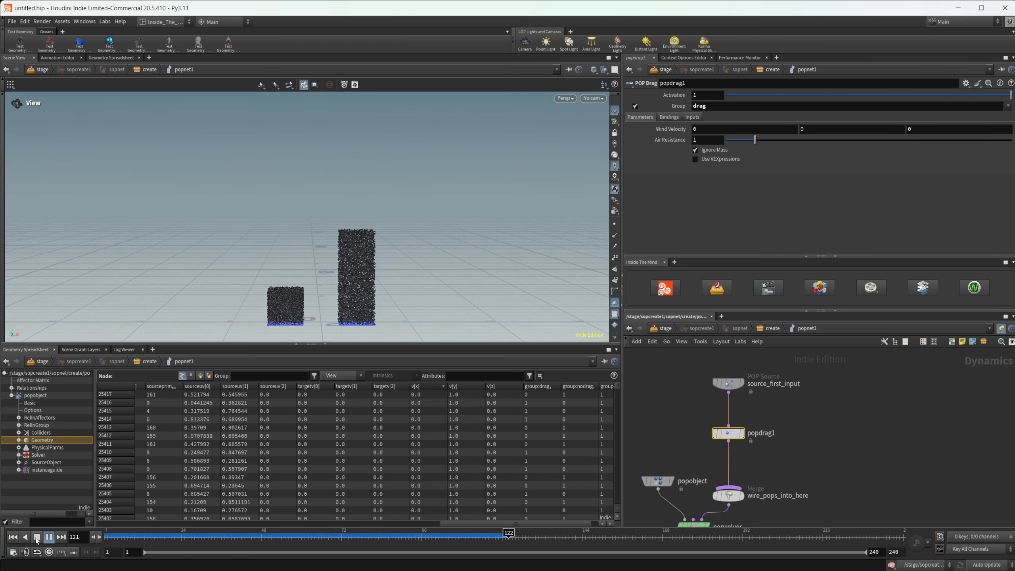
pyautogui.click(38, 538)
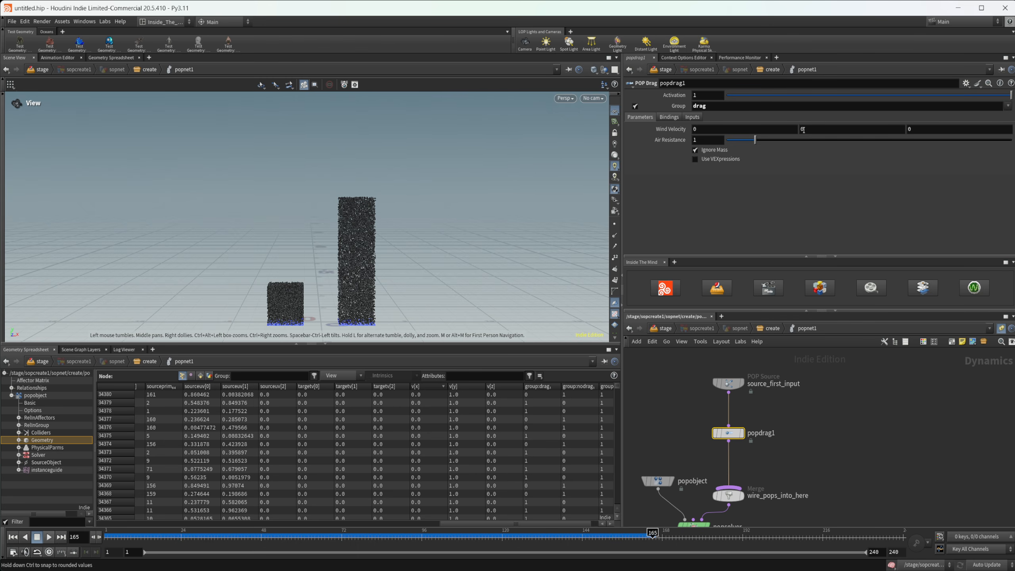
# Step: Return to the create network and duplicate grid3, grid4, group3 and group4 beside the originals
pyautogui.click(772, 329)
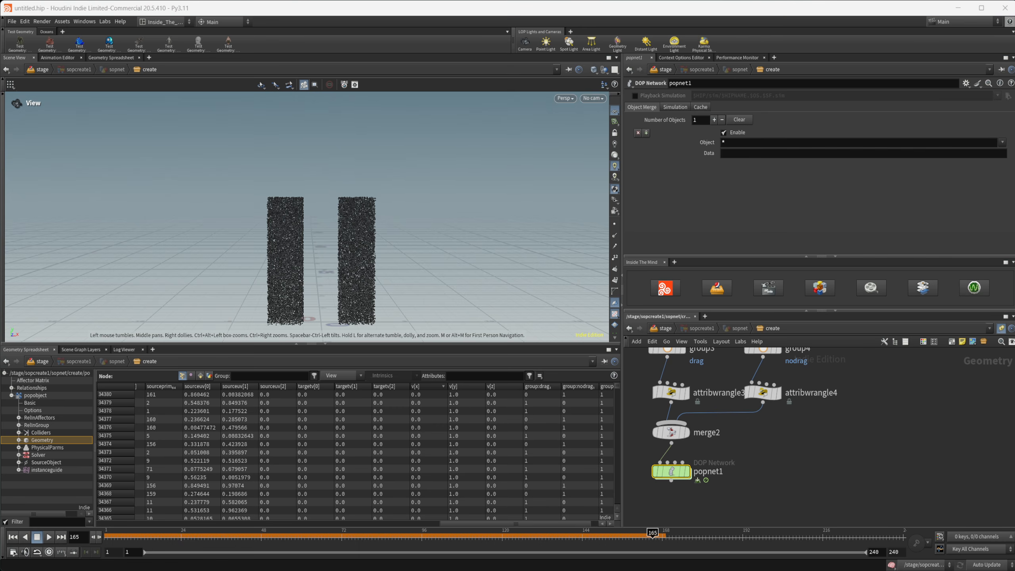
pyautogui.scroll(-5, 746, 432)
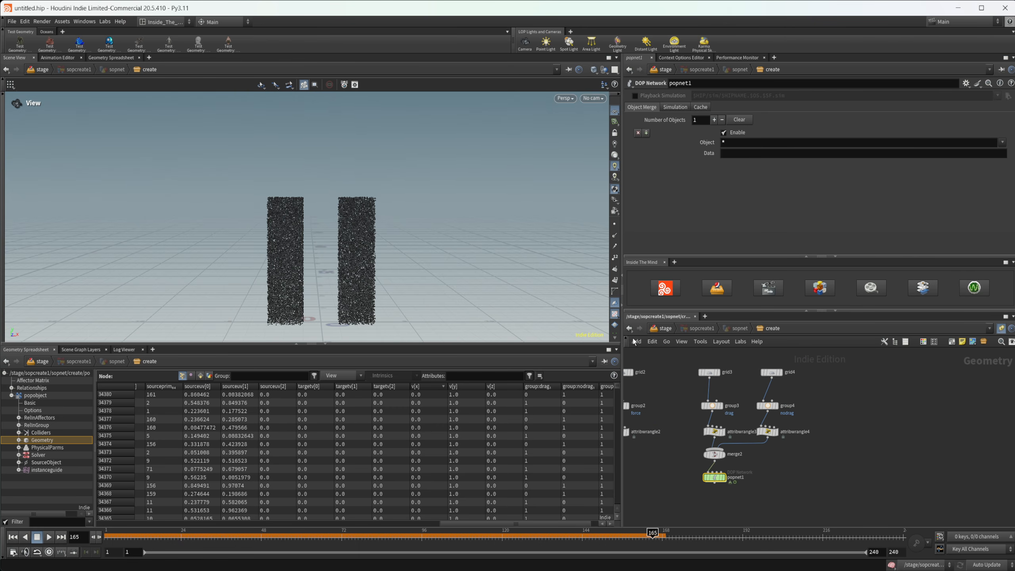
pyautogui.moveTo(692, 355); pyautogui.dragTo(801, 416)
pyautogui.keyDown('alt'); pyautogui.moveTo(719, 408); pyautogui.dragTo(858, 413); pyautogui.keyUp('alt')
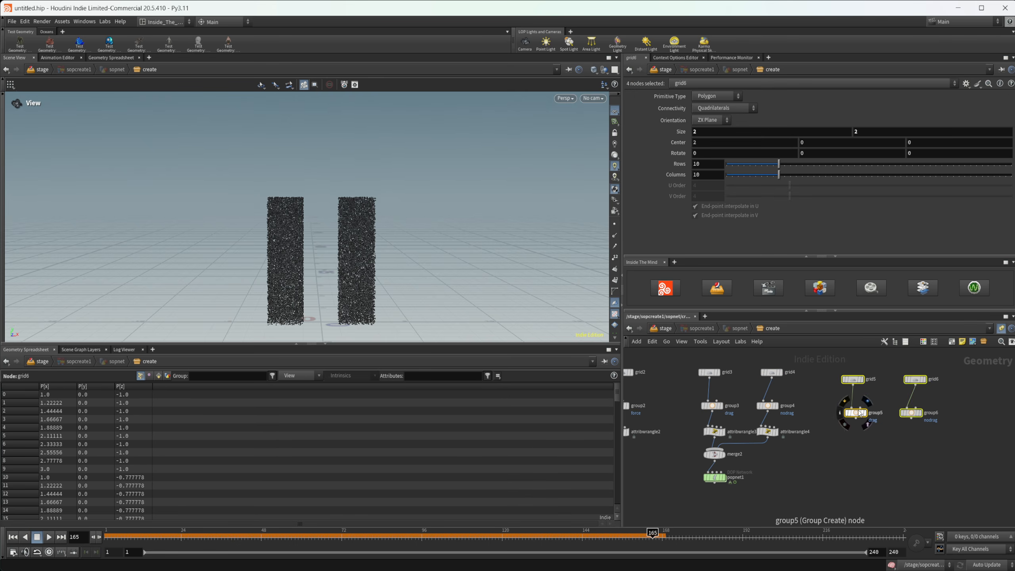
# Step: Rename the group made by the group5 node to popforce
pyautogui.click(856, 413)
pyautogui.doubleClick(698, 95)
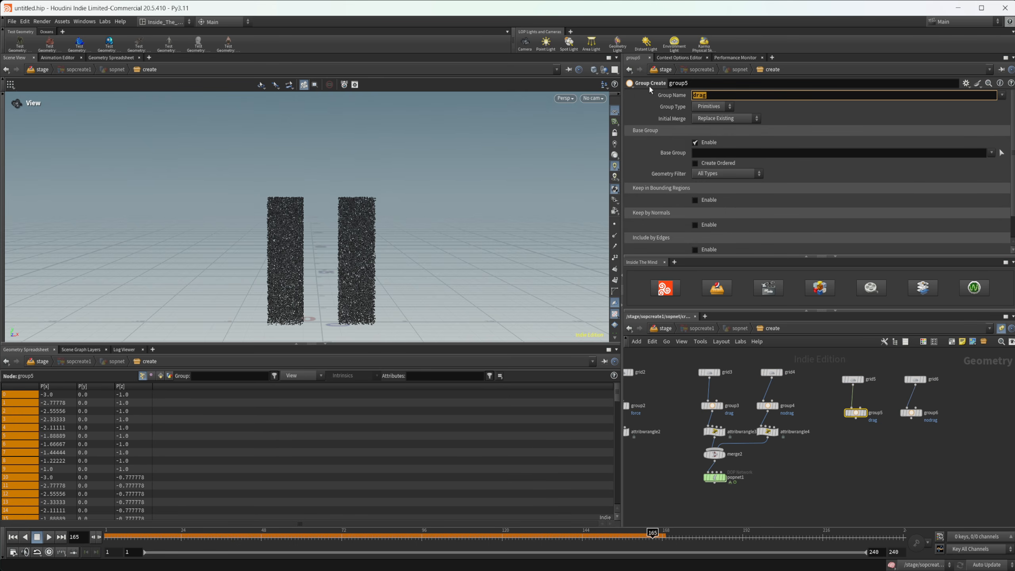
pyautogui.press('BackSpace')
pyautogui.write('popforce')
pyautogui.press('Return')
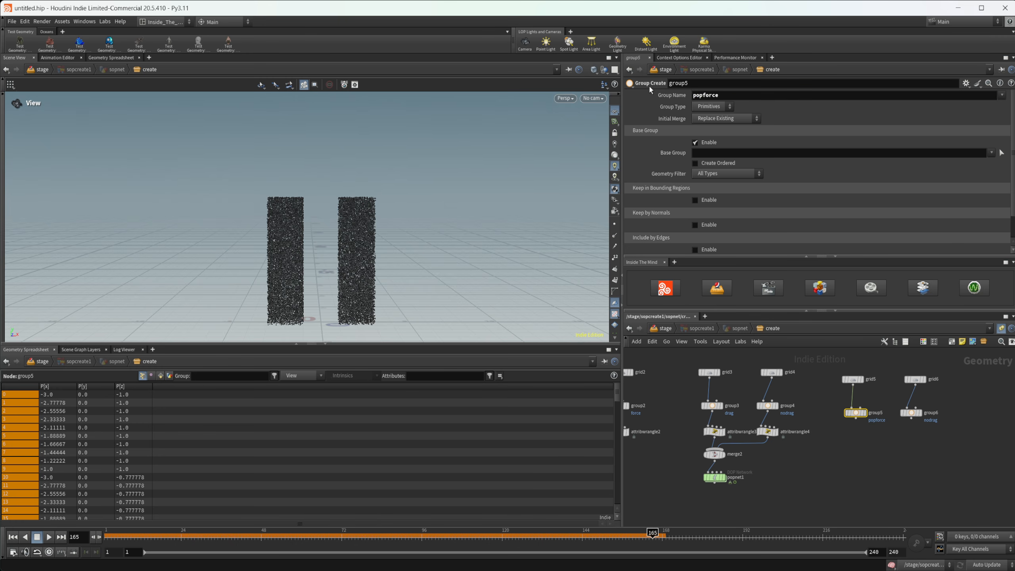
# Step: Rename the group made by the group6 node to wrangleforce
pyautogui.click(911, 413)
pyautogui.moveTo(713, 95); pyautogui.dragTo(701, 96)
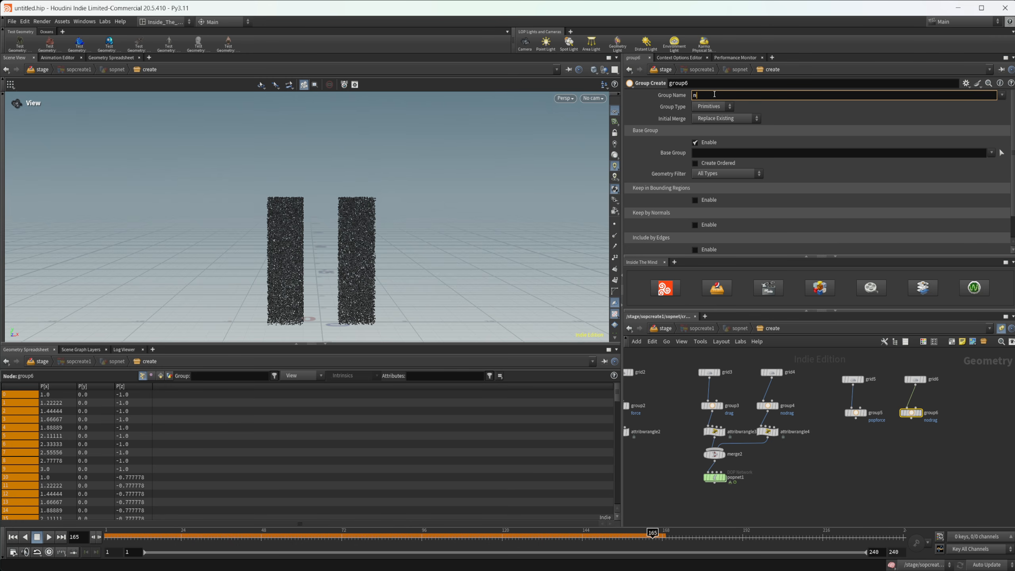
pyautogui.write('wrangleforce')
pyautogui.press('Return')
# Step: Add a Merge node below group5 and group6 and connect both groups to it
pyautogui.press('Tab')
pyautogui.moveTo(863, 437)
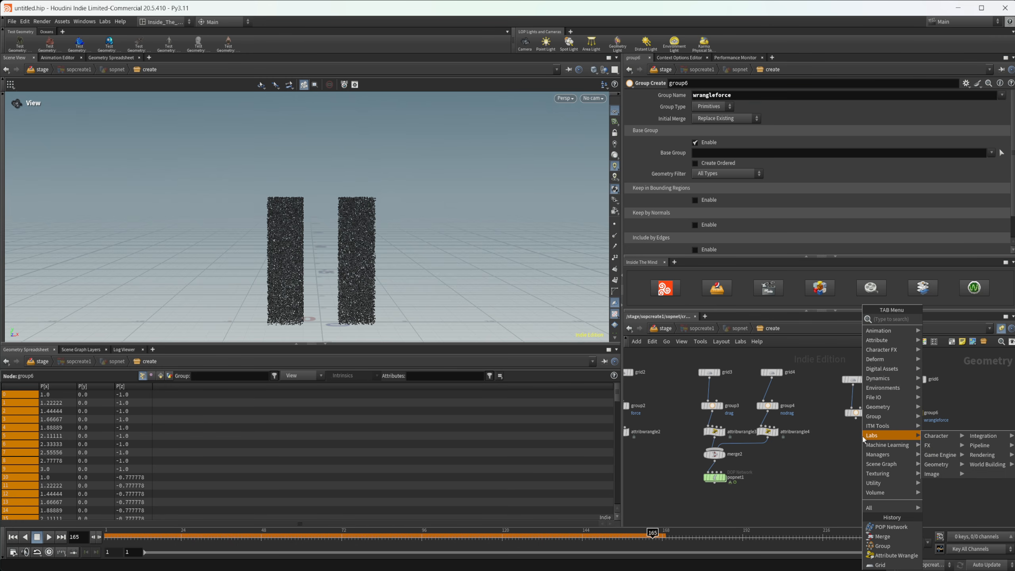
pyautogui.write('merge')
pyautogui.press('Return')
pyautogui.click(863, 436)
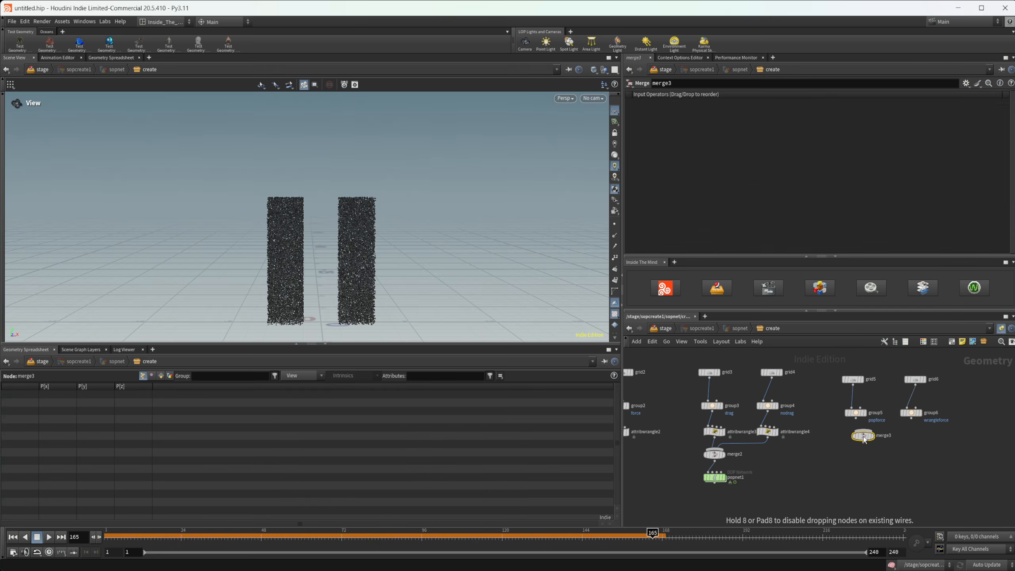
pyautogui.scroll(2, 865, 436)
pyautogui.moveTo(851, 436); pyautogui.dragTo(840, 448)
pyautogui.moveTo(934, 417); pyautogui.dragTo(843, 396)
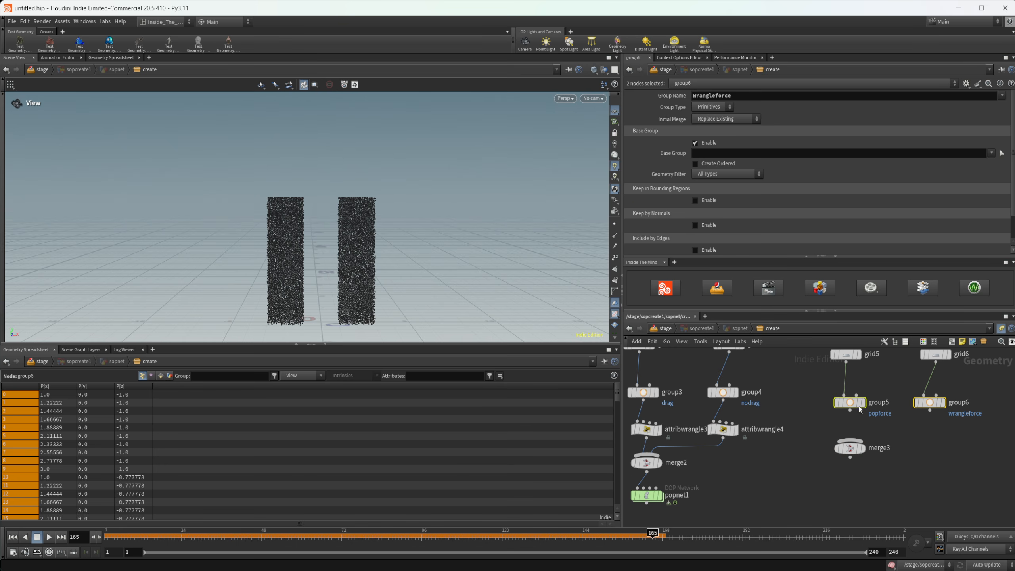
pyautogui.click(850, 411)
pyautogui.click(850, 441)
# Step: Add a POP Network fed by merge3, go inside it and return to the first frame
pyautogui.press('Tab')
pyautogui.click(867, 536)
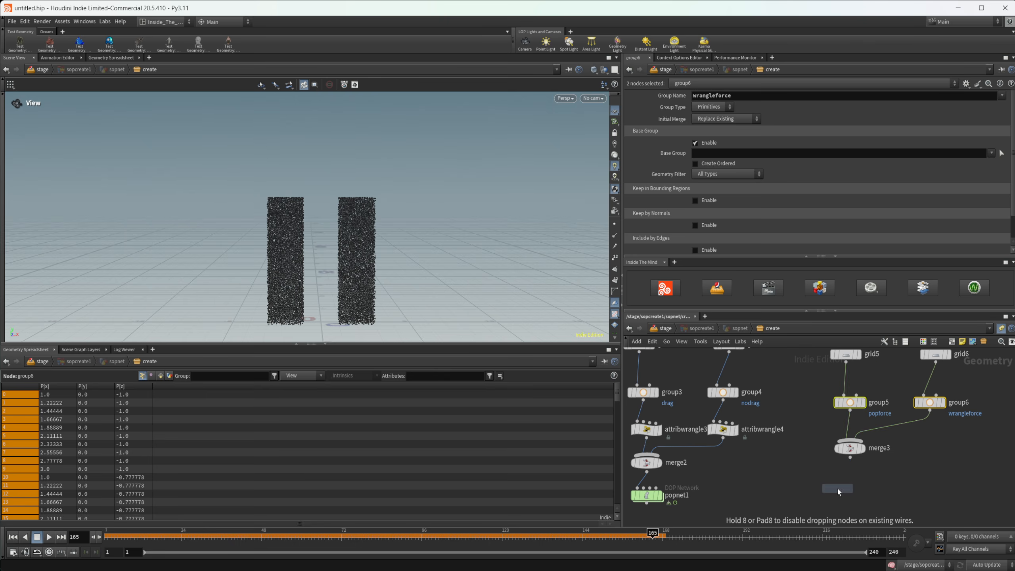
pyautogui.click(838, 489)
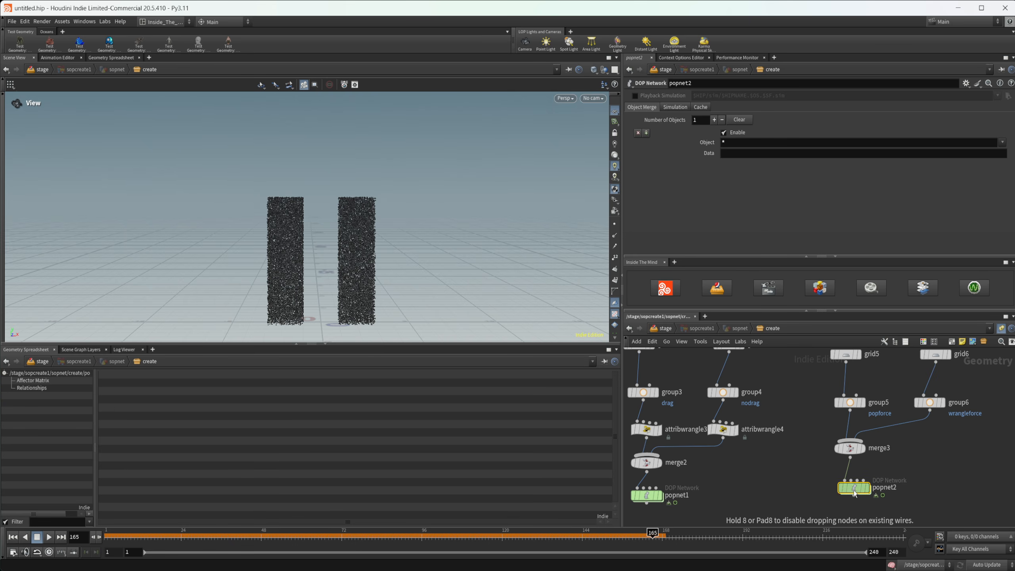
pyautogui.doubleClick(843, 489)
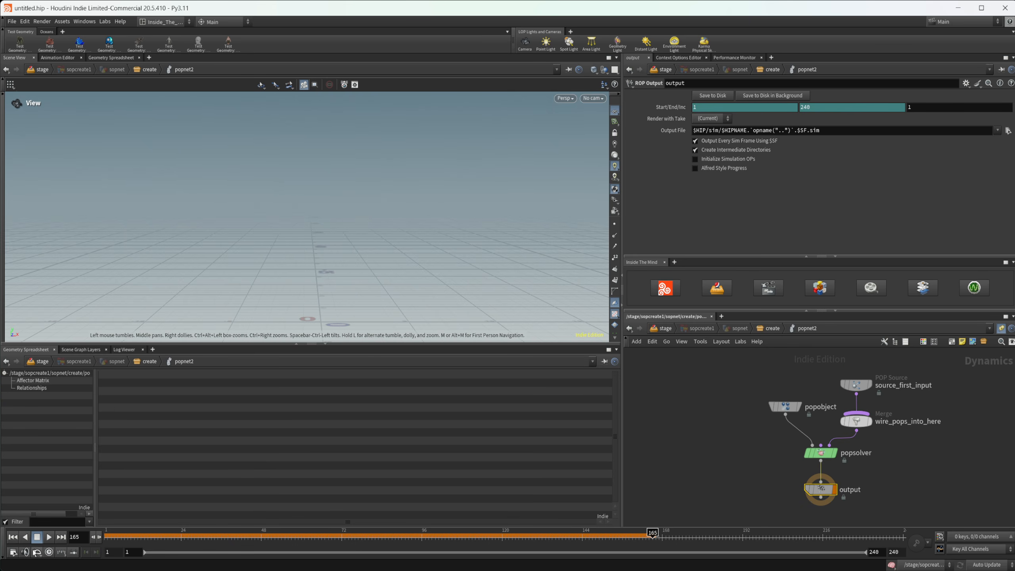
pyautogui.click(15, 537)
pyautogui.moveTo(343, 264); pyautogui.dragTo(322, 247, button='middle')
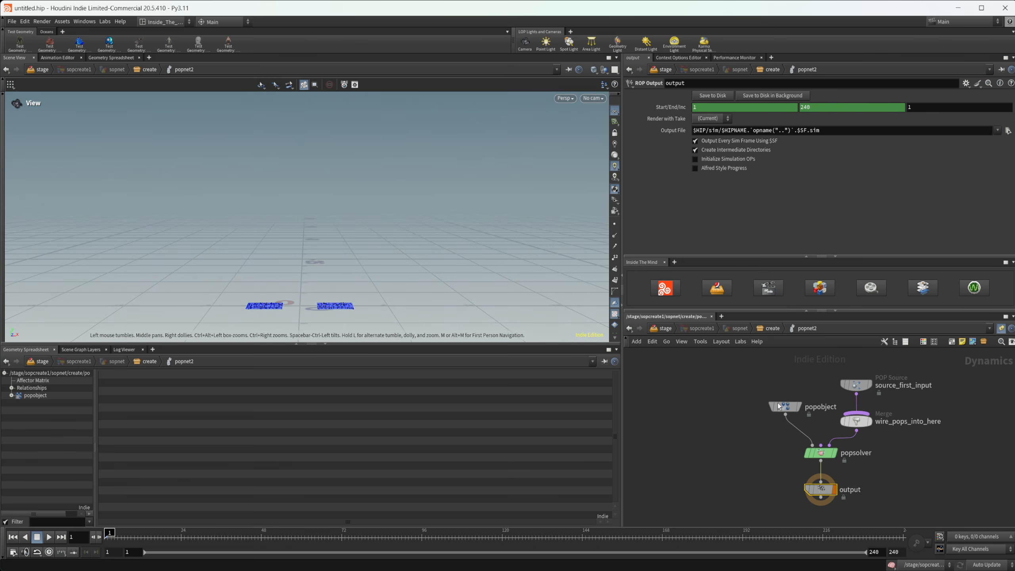
# Step: Insert a POP Force between source_first_input and wire_pops_into_here, with a Y Force of 1
pyautogui.moveTo(894, 399); pyautogui.dragTo(881, 455, button='middle')
pyautogui.moveTo(844, 440); pyautogui.dragTo(836, 383)
pyautogui.press('Tab')
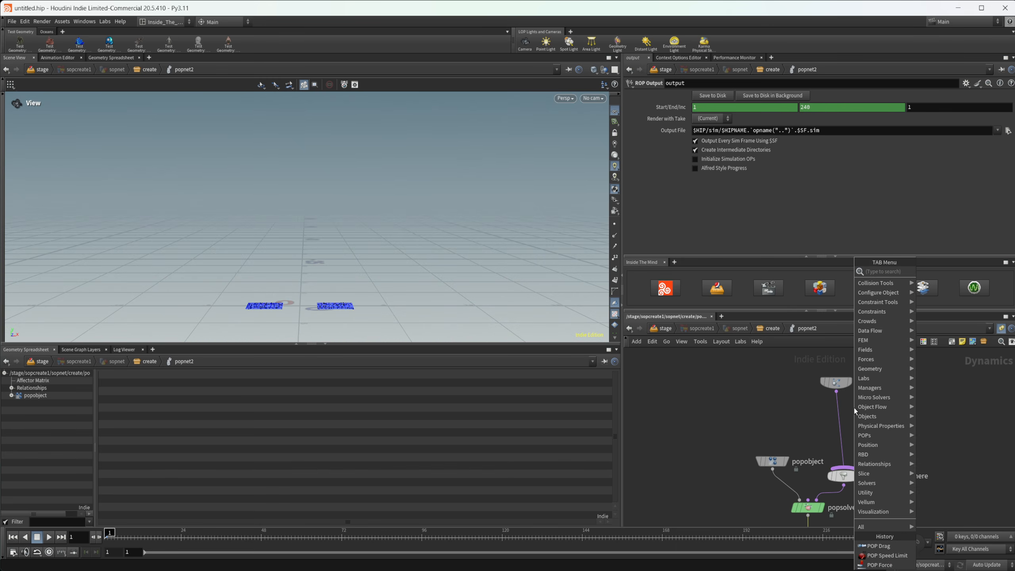
pyautogui.write('pop fo')
pyautogui.click(854, 408)
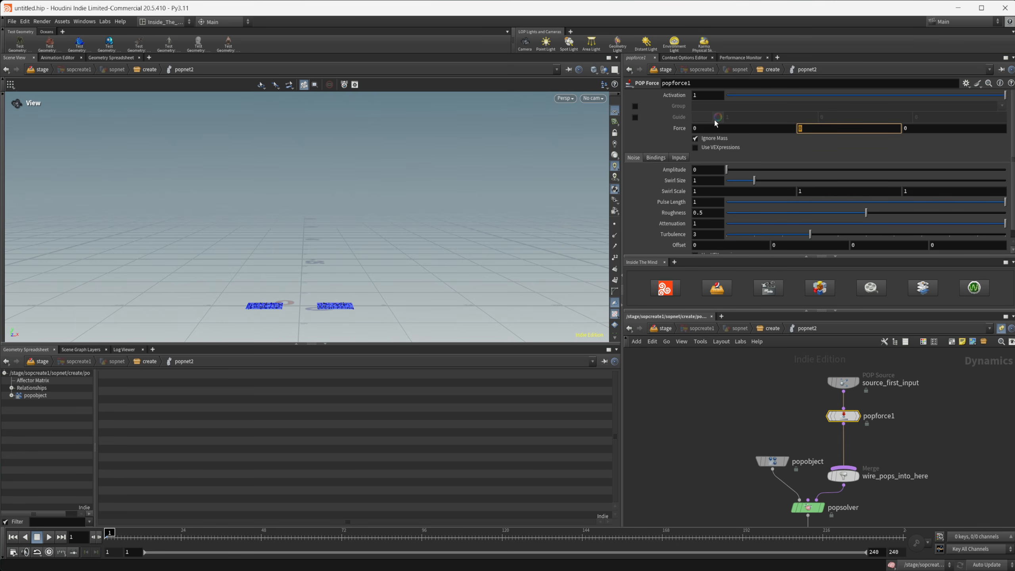
pyautogui.write('1')
pyautogui.press('Return')
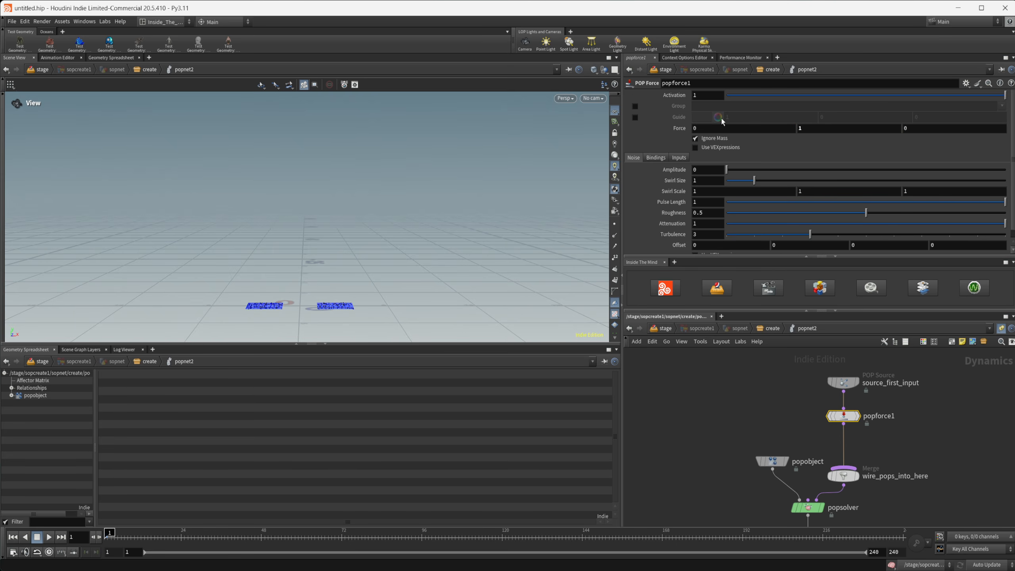
# Step: Play the simulation to check the force on both grids, then return to the first frame
pyautogui.click(49, 536)
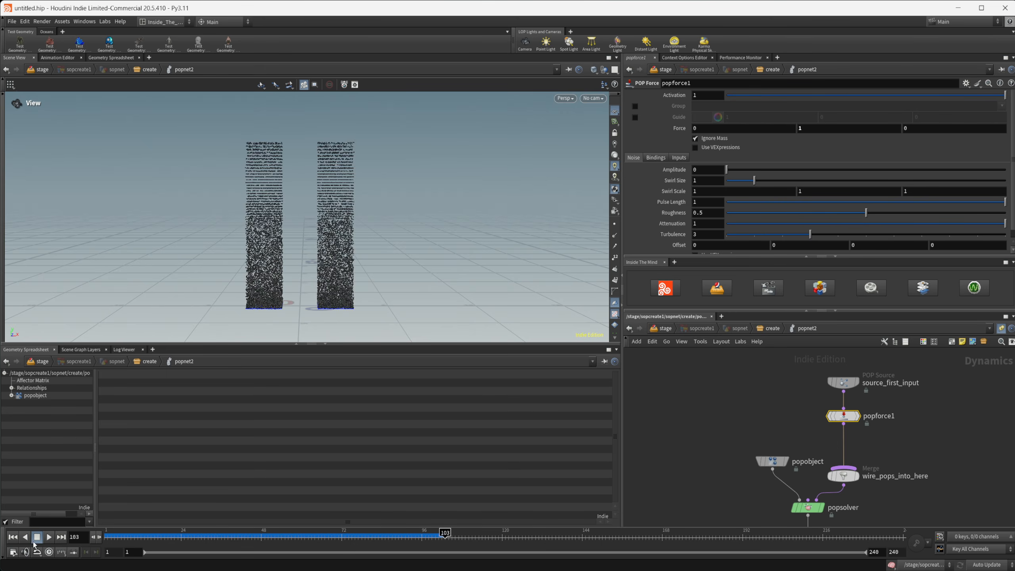
pyautogui.click(37, 537)
pyautogui.click(12, 537)
# Step: Restrict popforce1 to the popforce group
pyautogui.click(635, 105)
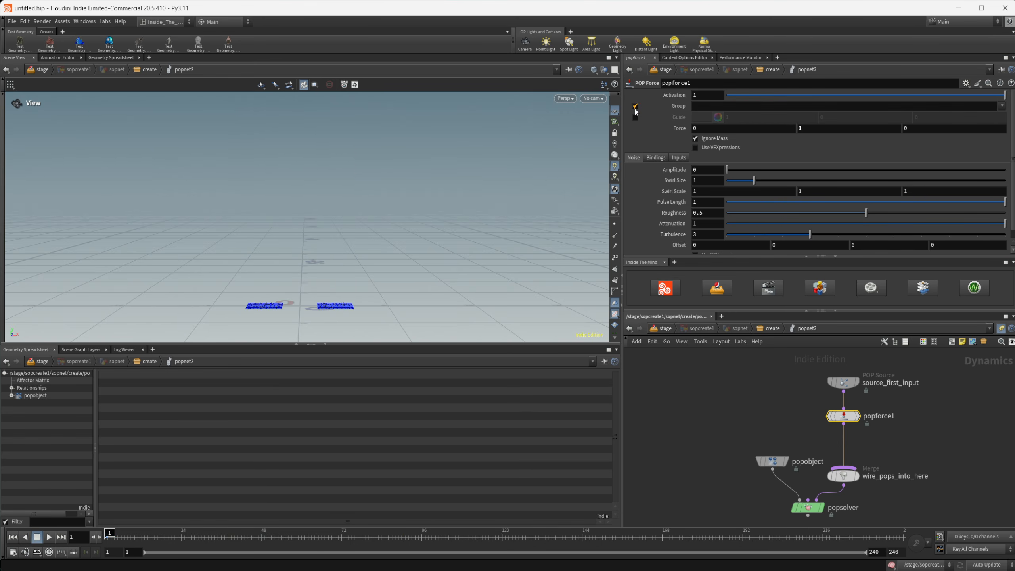
pyautogui.click(1002, 106)
pyautogui.click(1007, 117)
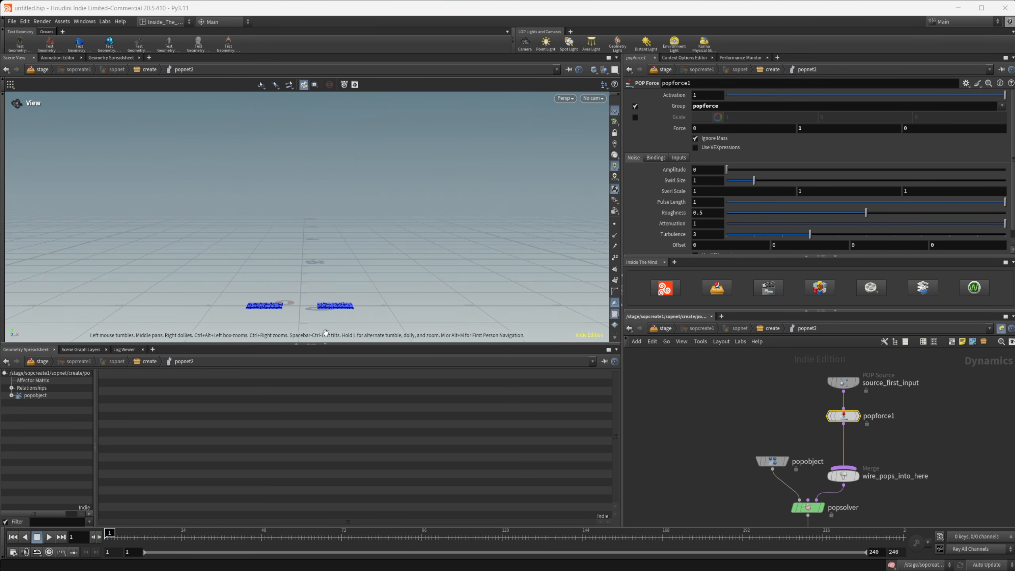
# Step: Play the simulation with the grouped force and examine the popobject's geometry data
pyautogui.click(48, 537)
pyautogui.click(39, 538)
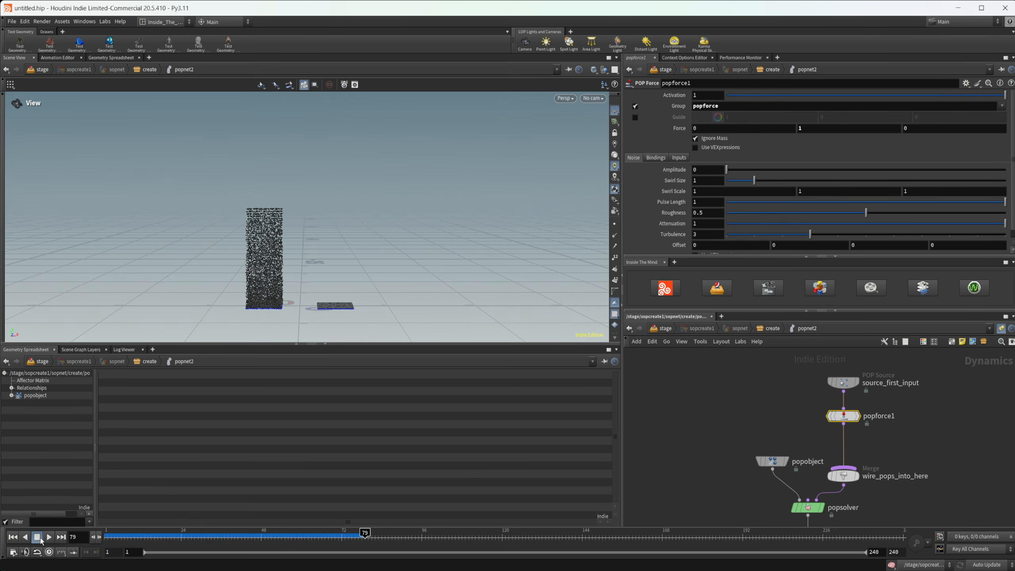
pyautogui.click(12, 395)
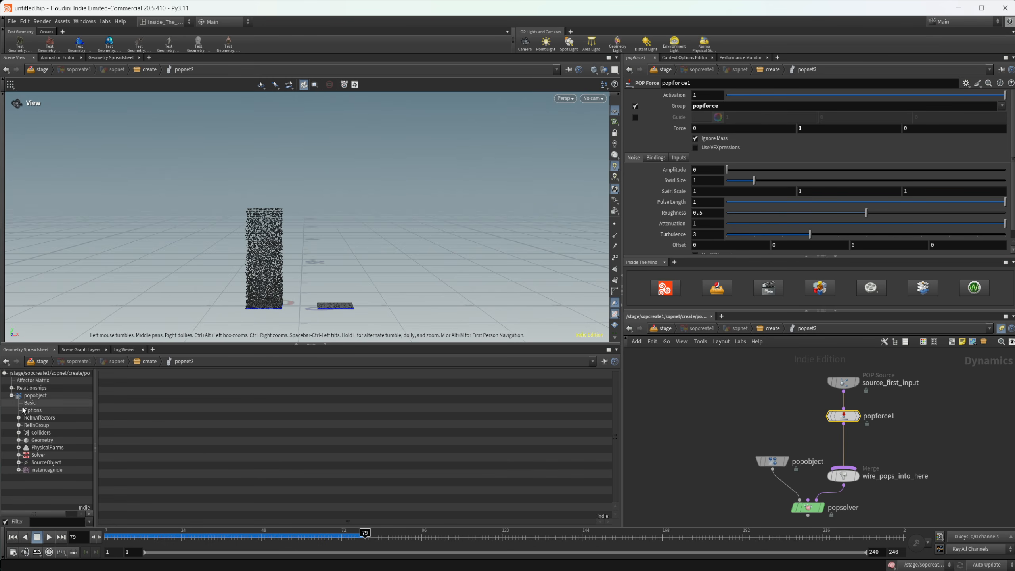
pyautogui.click(43, 439)
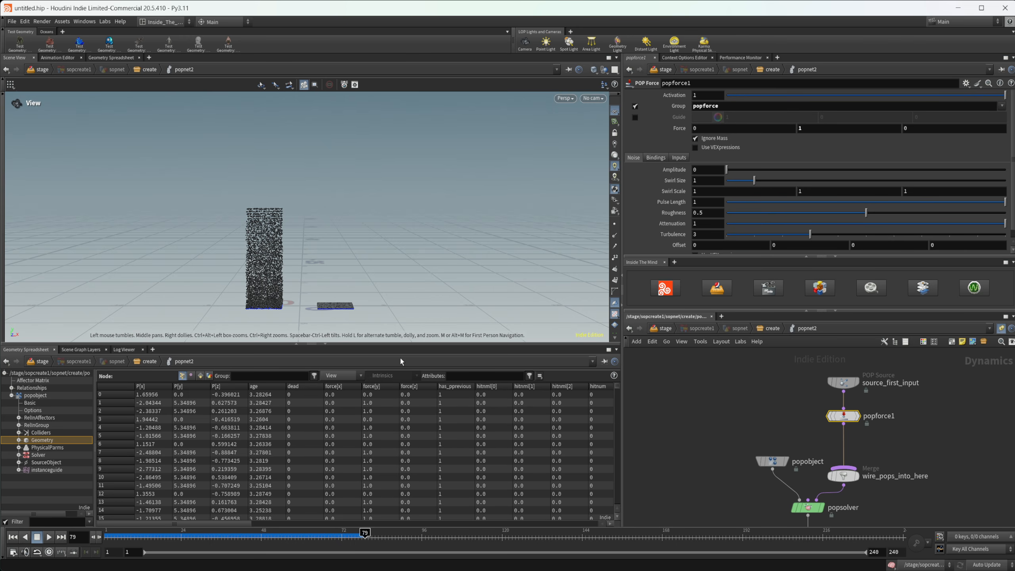
# Step: Insert a POP Wrangle between popforce1 and wire_pops_into_here
pyautogui.moveTo(885, 460); pyautogui.dragTo(822, 447, button='middle')
pyautogui.press('Tab')
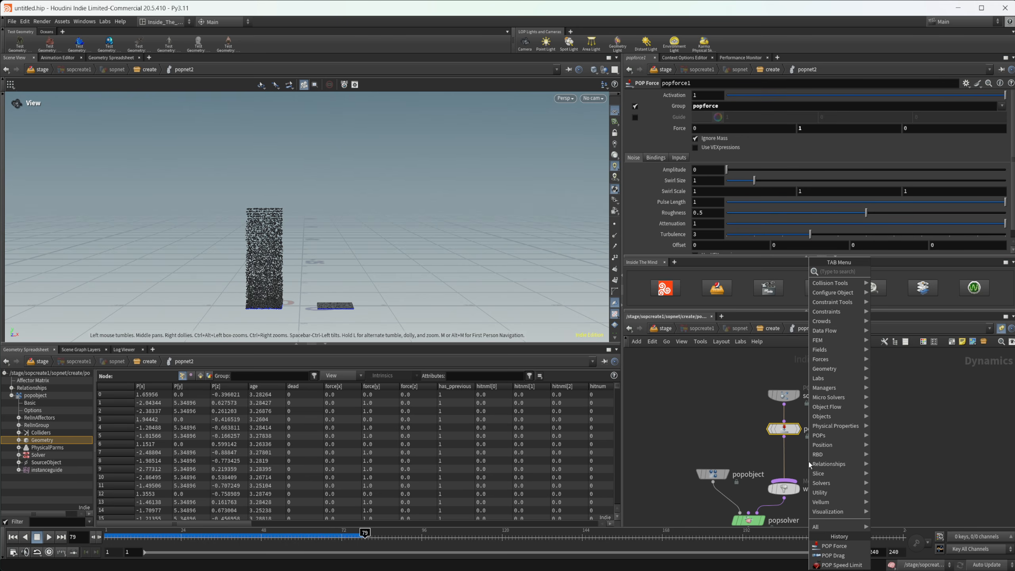
pyautogui.write('wr')
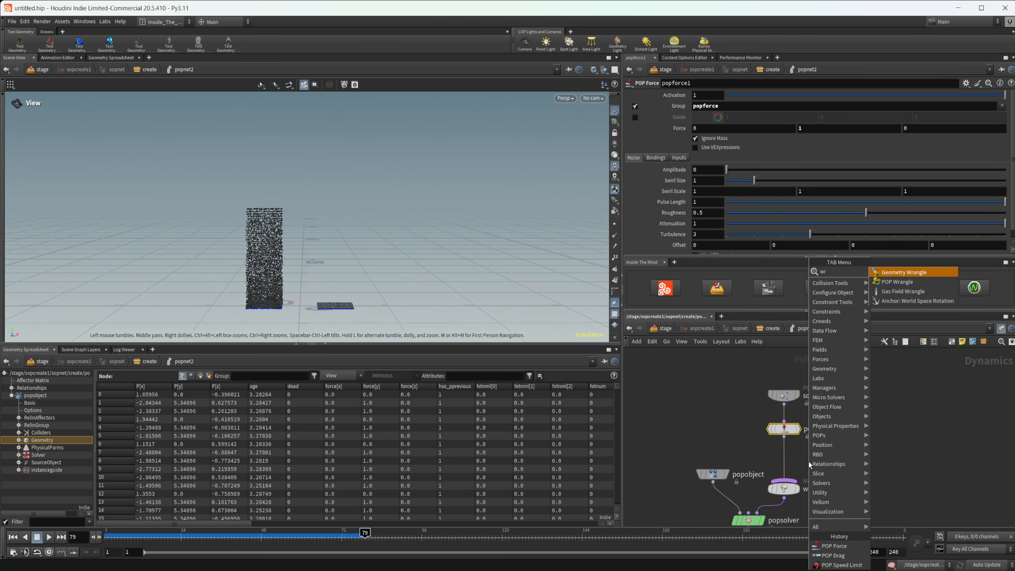
pyautogui.write('an')
pyautogui.press('Down')
pyautogui.press('Return')
pyautogui.click(783, 457)
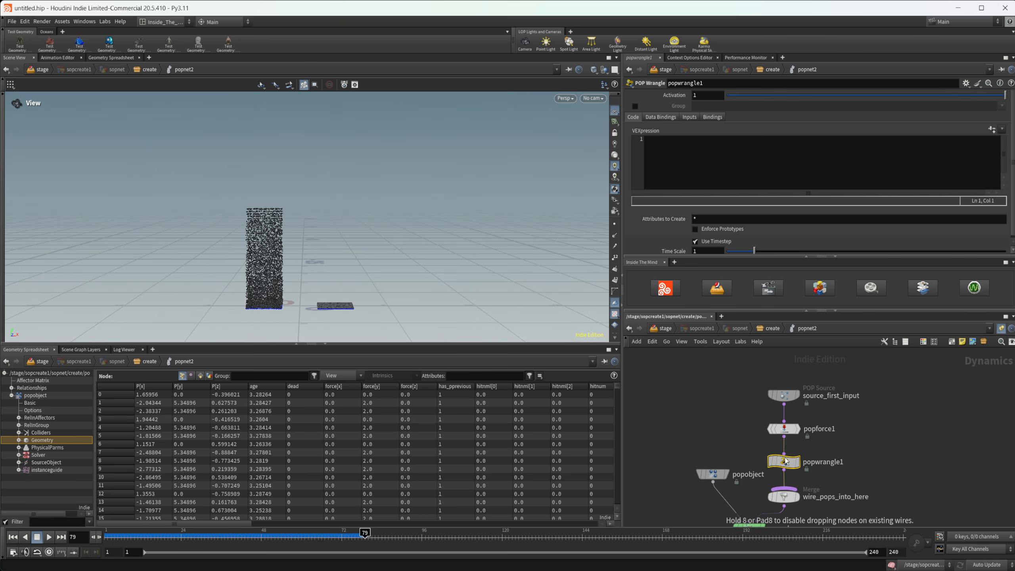
# Step: Enter the VEXpression v@force = set(0,1,0); in popwrangle1
pyautogui.click(722, 176)
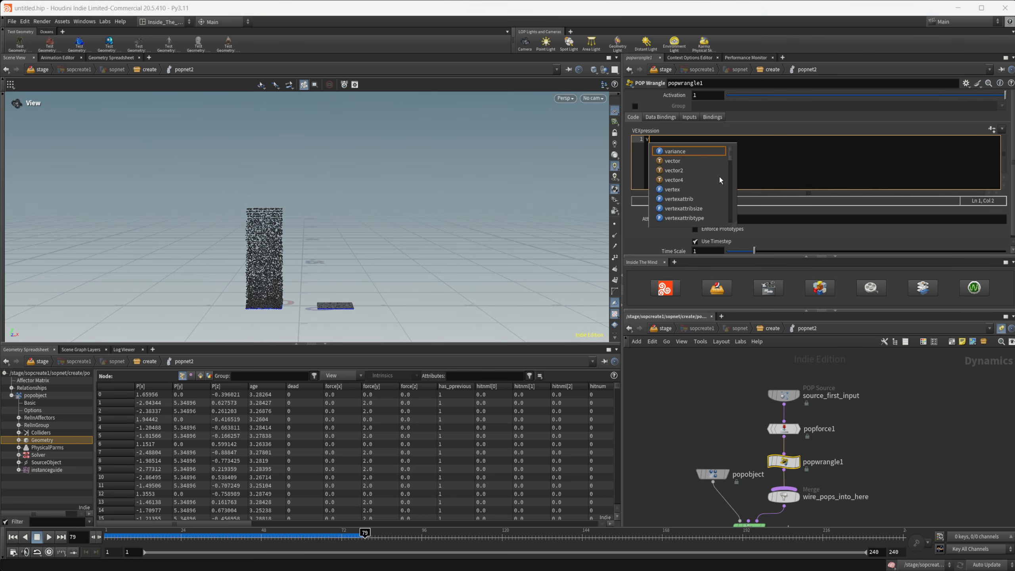
pyautogui.write('v#')
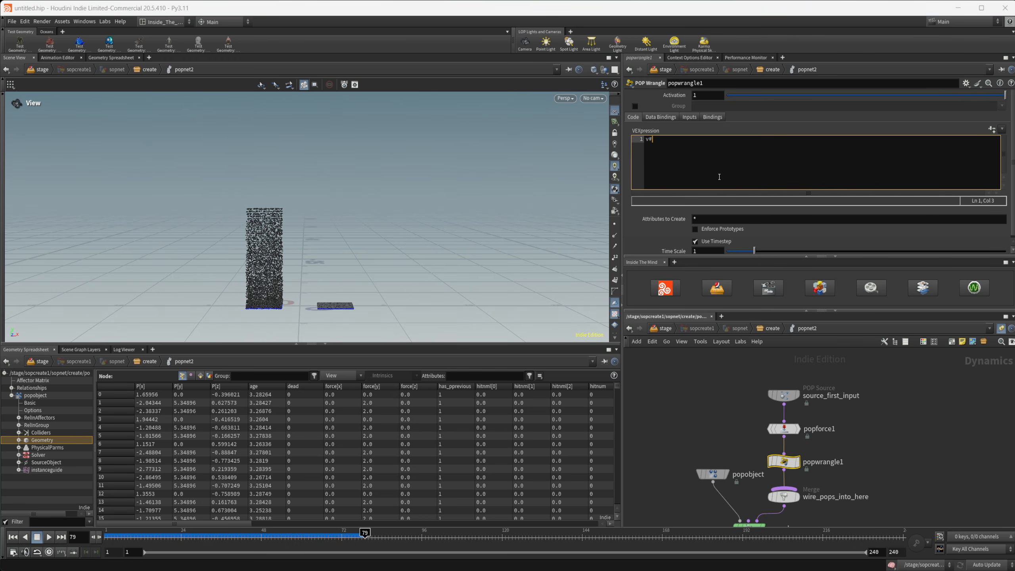
pyautogui.press('BackSpace')
pyautogui.write('@force = (')
pyautogui.press('BackSpace')
pyautogui.write('set(0')
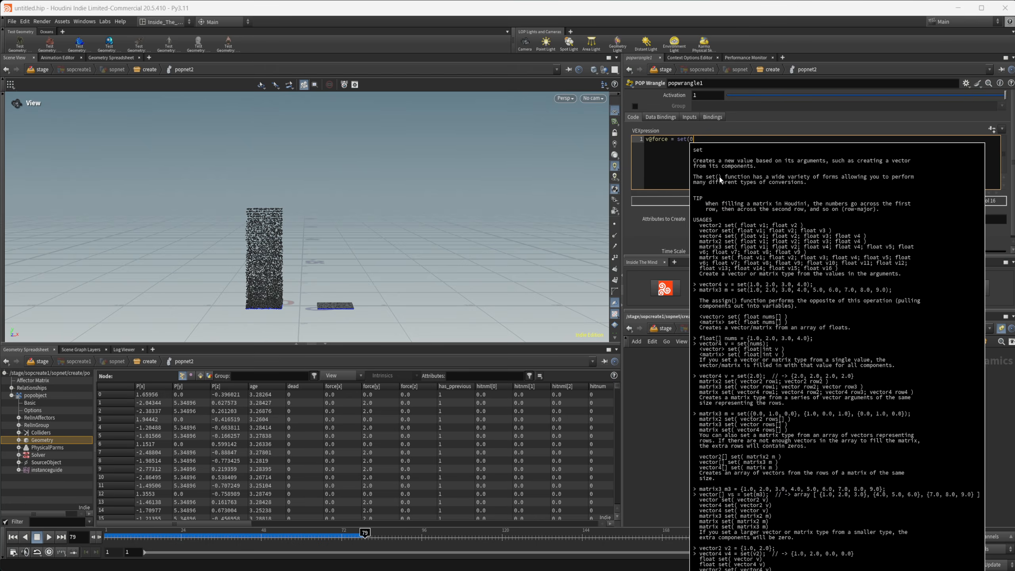
pyautogui.write(',1,0)')
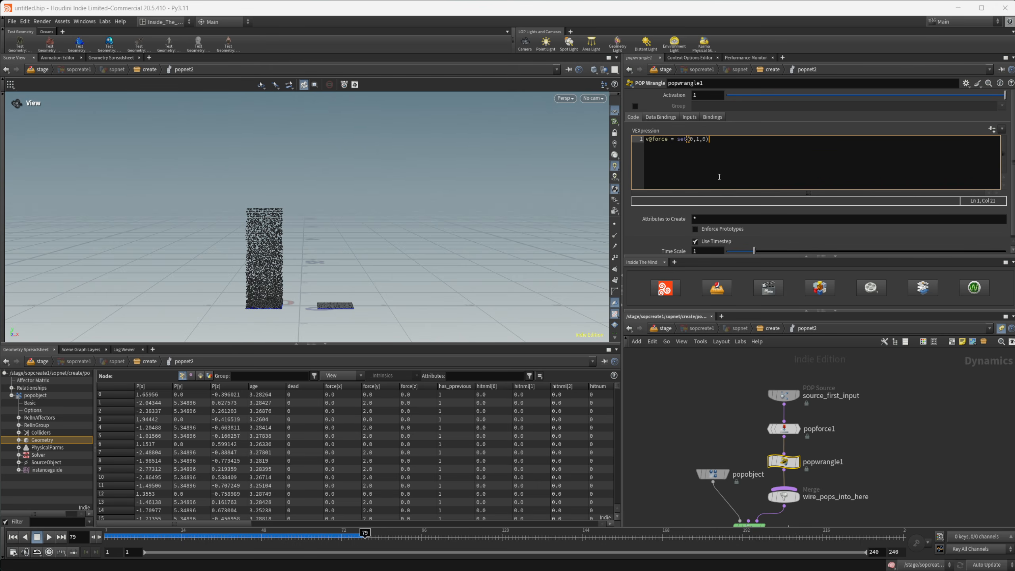
pyautogui.write(';')
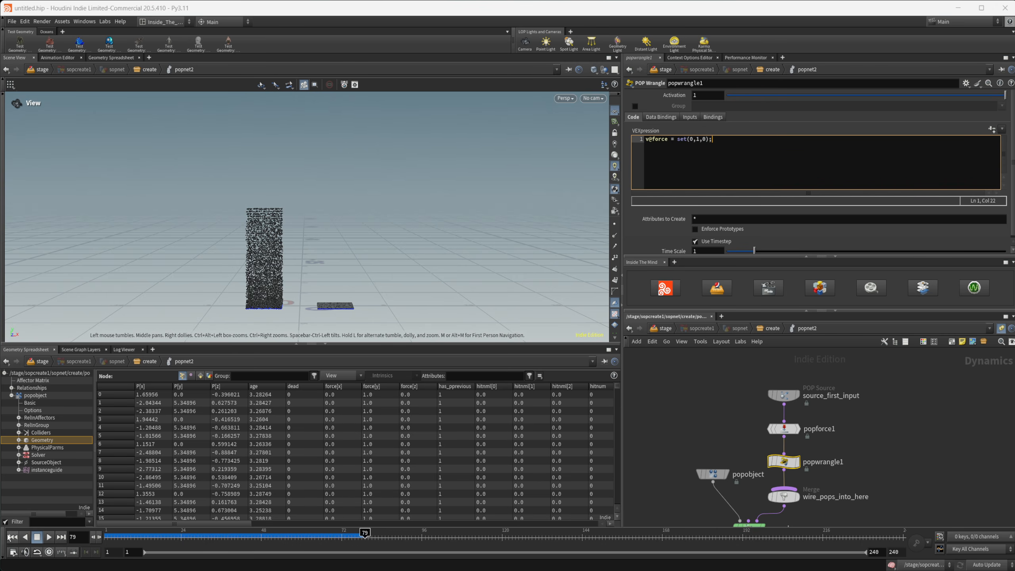
# Step: Replay the simulation from the first frame to compare the two particle columns and their force values
pyautogui.click(12, 536)
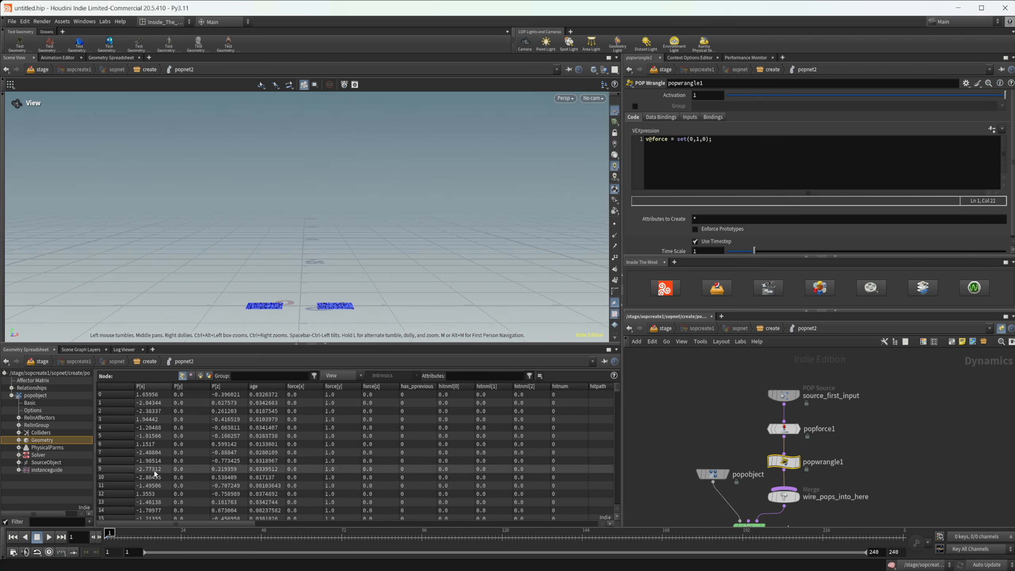
pyautogui.click(49, 538)
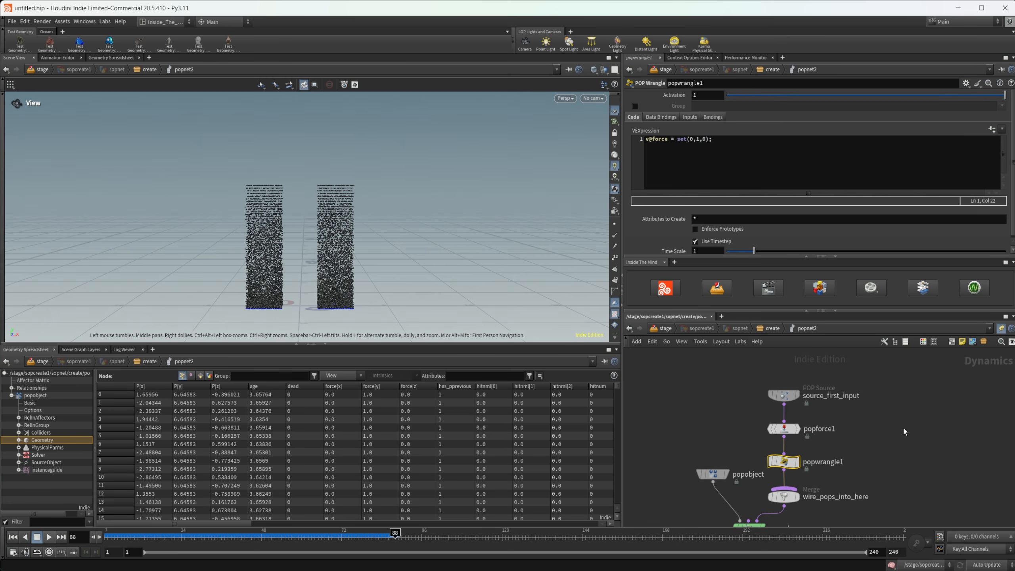
pyautogui.moveTo(874, 450); pyautogui.dragTo(856, 444, button='middle')
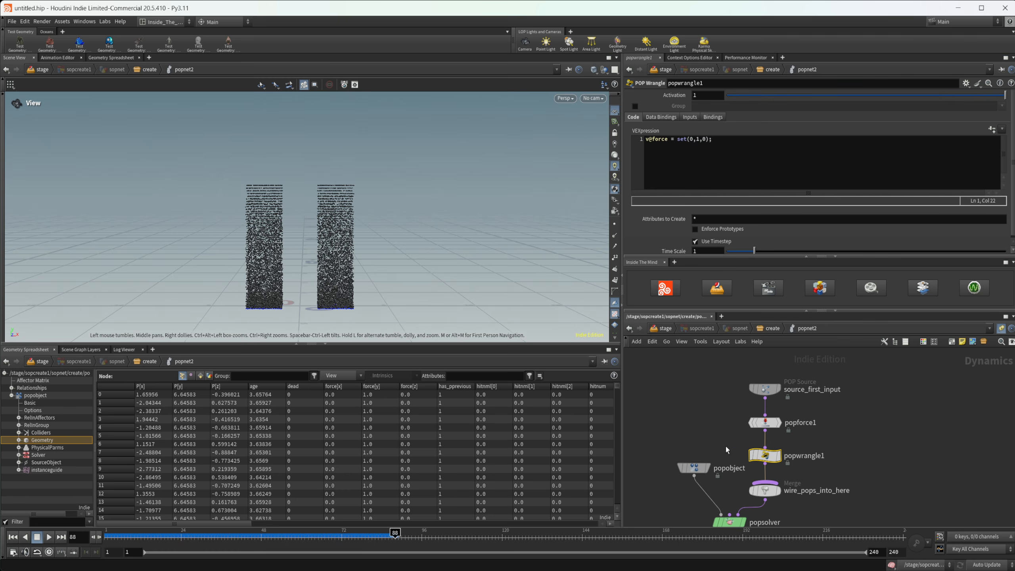
# Step: Return to the create network and duplicate the grid5 node into free space beside the popnet2 branch
pyautogui.click(772, 329)
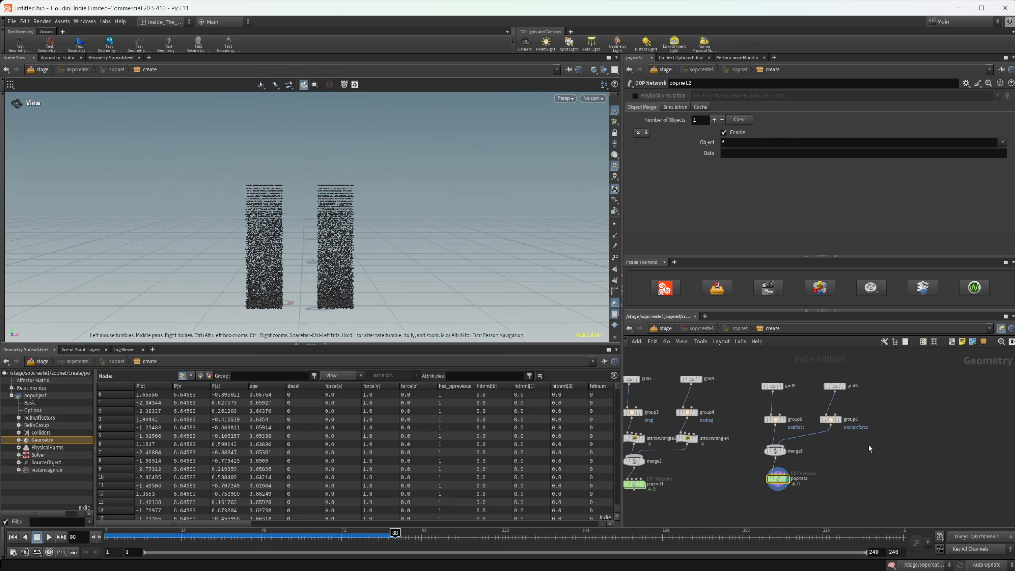
pyautogui.moveTo(868, 444); pyautogui.dragTo(807, 437, button='middle')
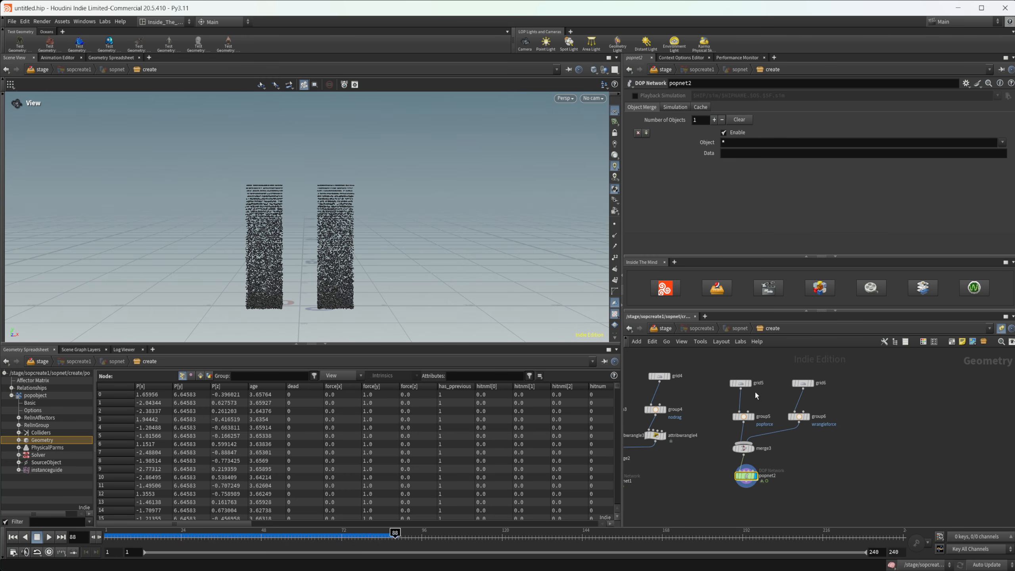
pyautogui.click(742, 383)
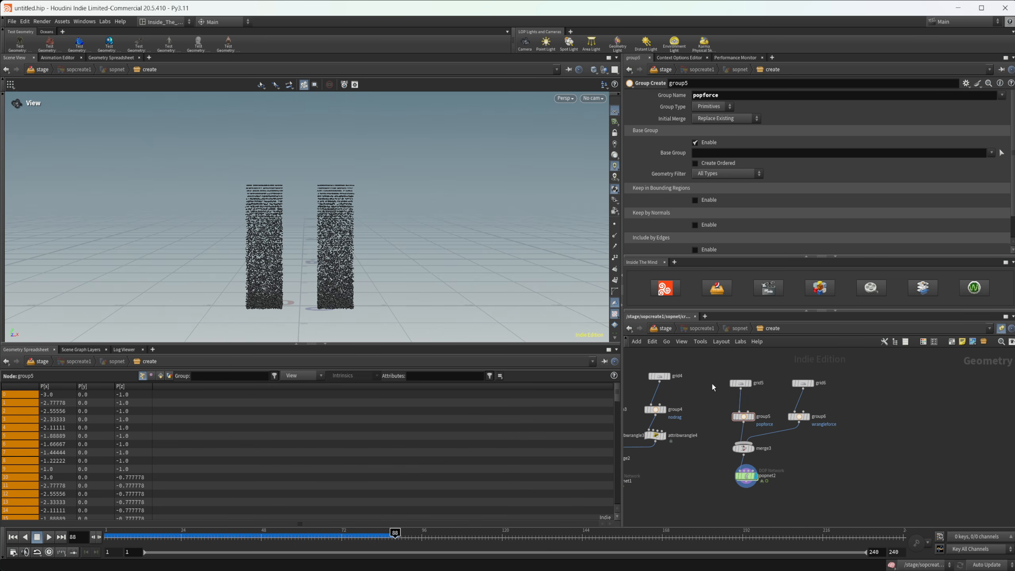
pyautogui.keyDown('alt'); pyautogui.moveTo(745, 385); pyautogui.dragTo(916, 387); pyautogui.keyUp('alt')
pyautogui.moveTo(909, 415); pyautogui.dragTo(846, 417, button='middle')
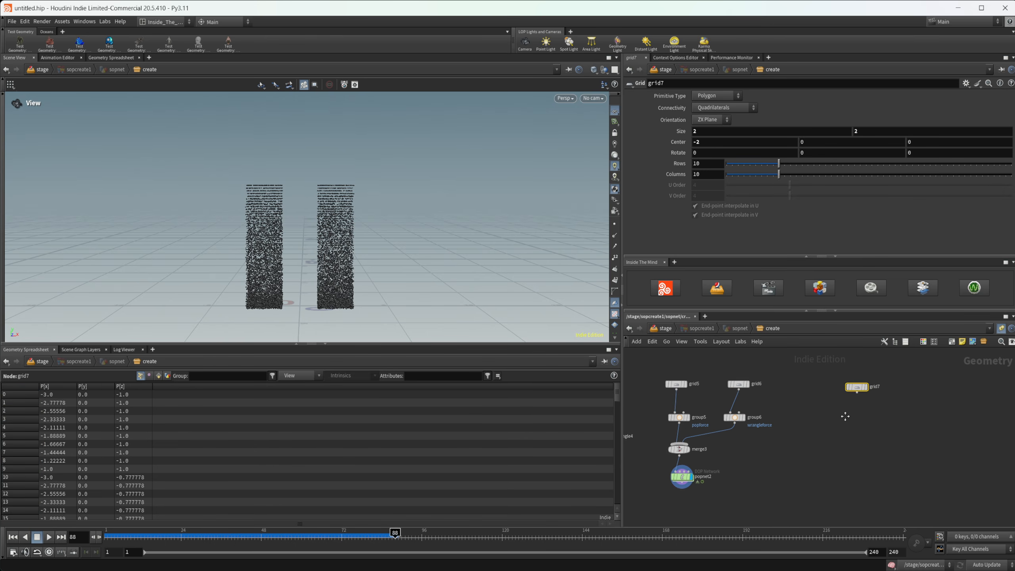
# Step: Add an Attribute Wrangle connected below grid7
pyautogui.scroll(3, 862, 421)
pyautogui.press('Tab')
pyautogui.write('attw')
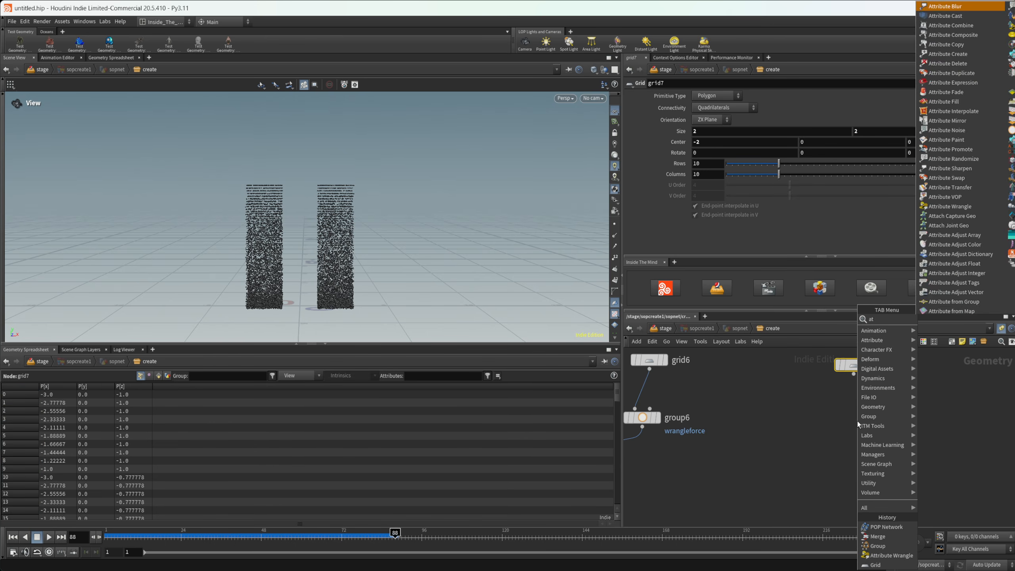
pyautogui.press('Return')
pyautogui.press('Return')
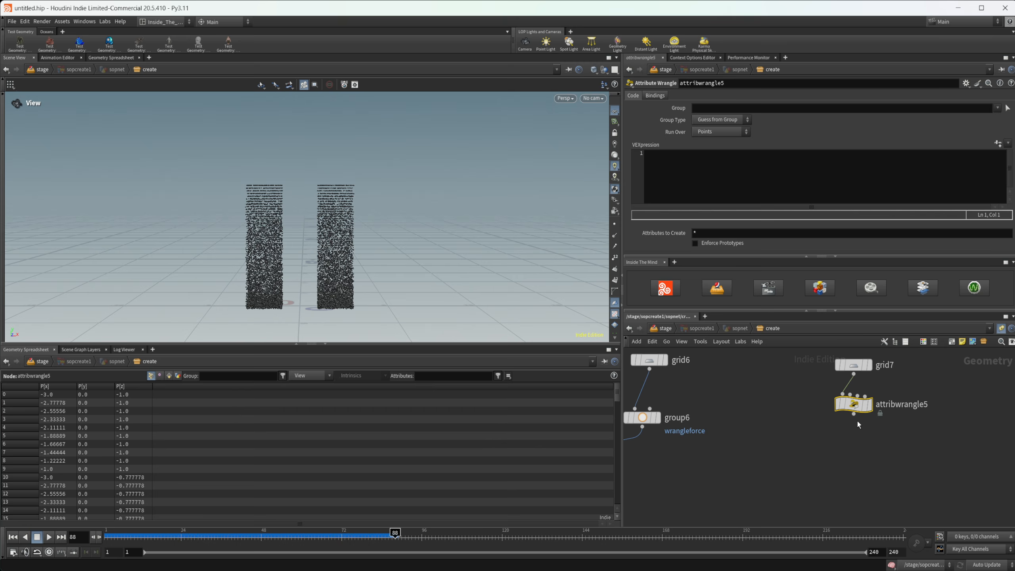
# Step: Display attribwrangle5 and enter the VEXpression v@v = set(10,10,0); to give the grid7 points an initial velocity
pyautogui.click(717, 191)
pyautogui.moveTo(870, 424); pyautogui.dragTo(850, 425, button='middle')
pyautogui.click(852, 386)
pyautogui.click(720, 153)
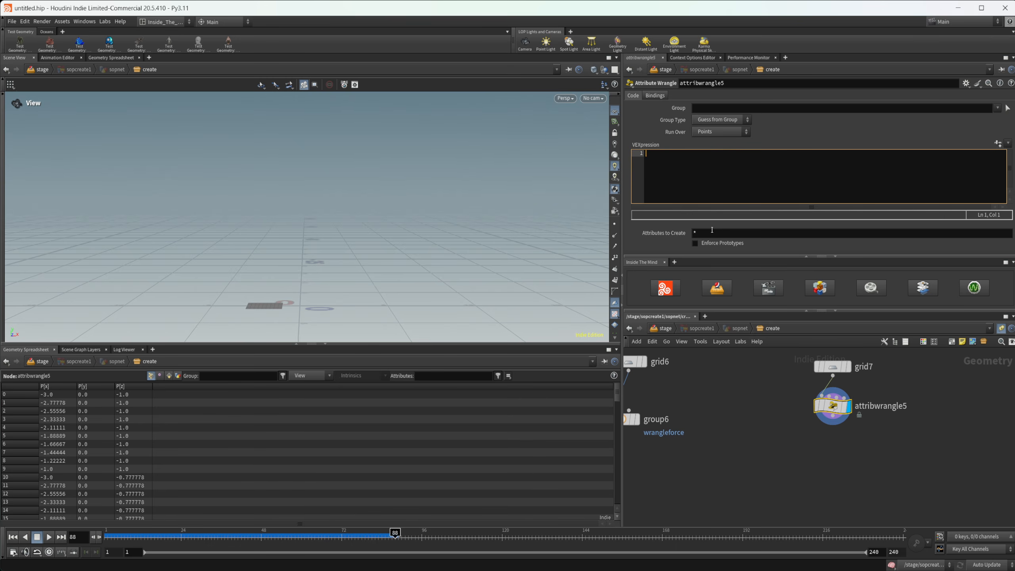
pyautogui.write('v@v (')
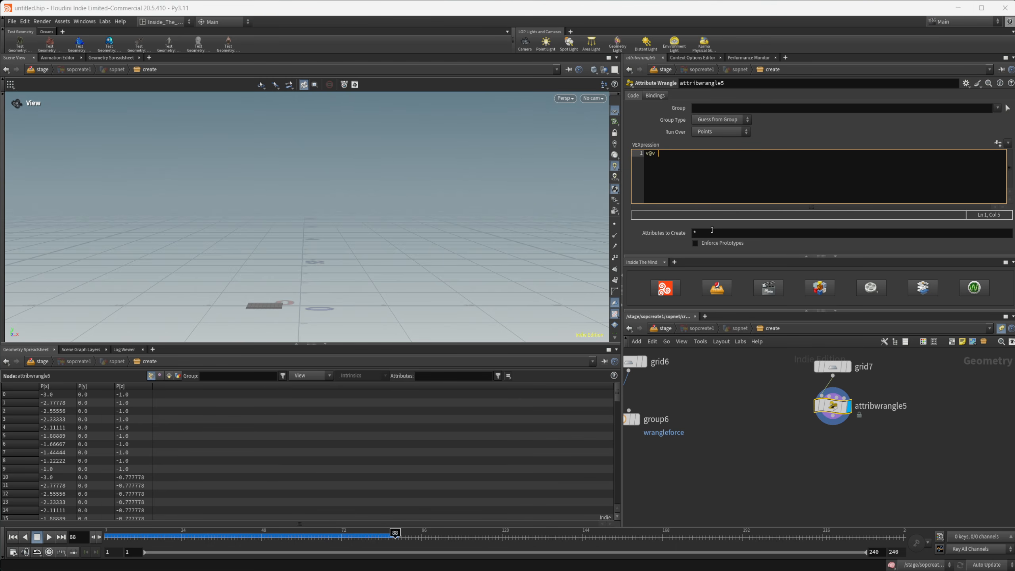
pyautogui.press('BackSpace')
pyautogui.write('= set(')
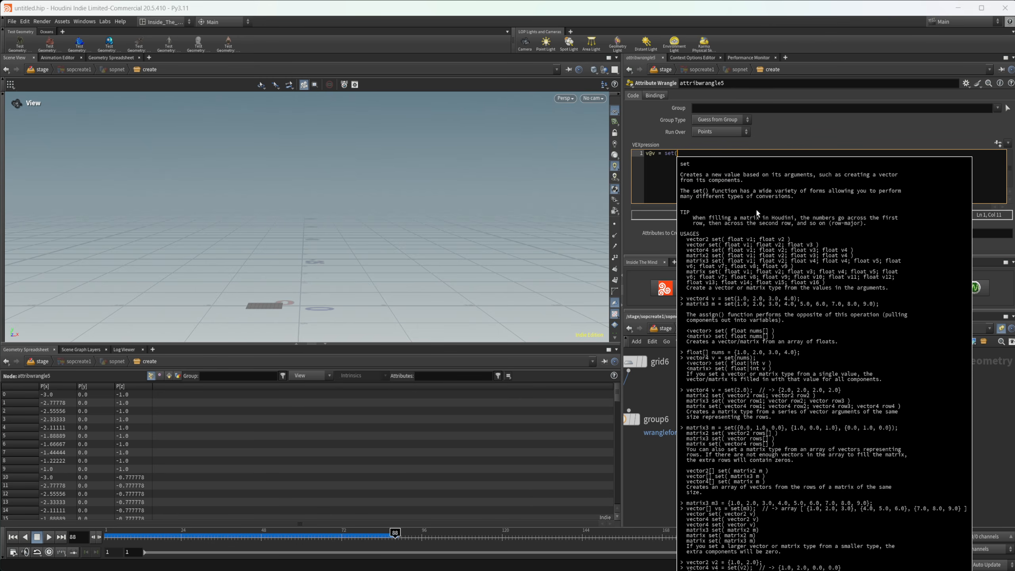
pyautogui.write('10,')
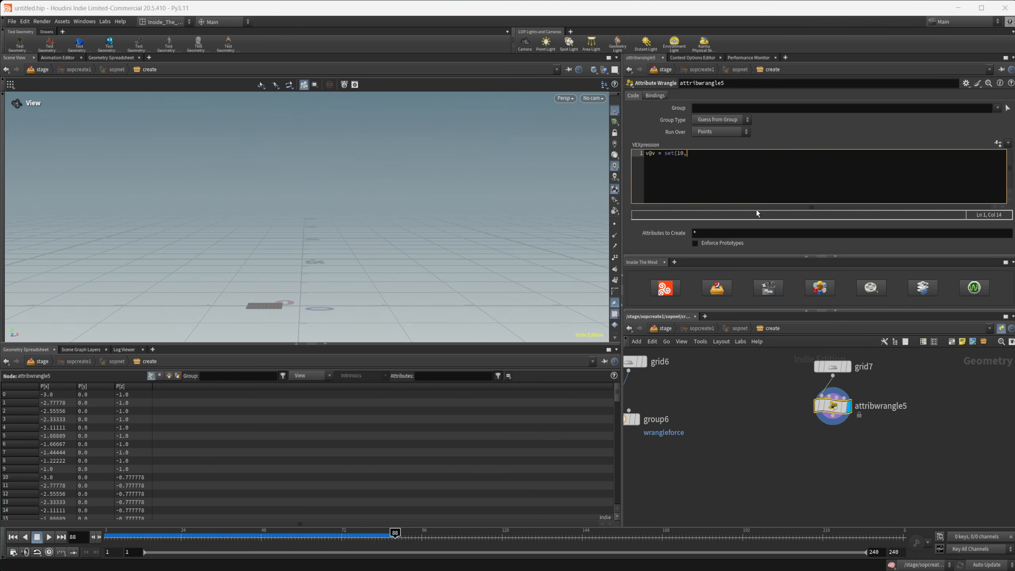
pyautogui.write('10,0);')
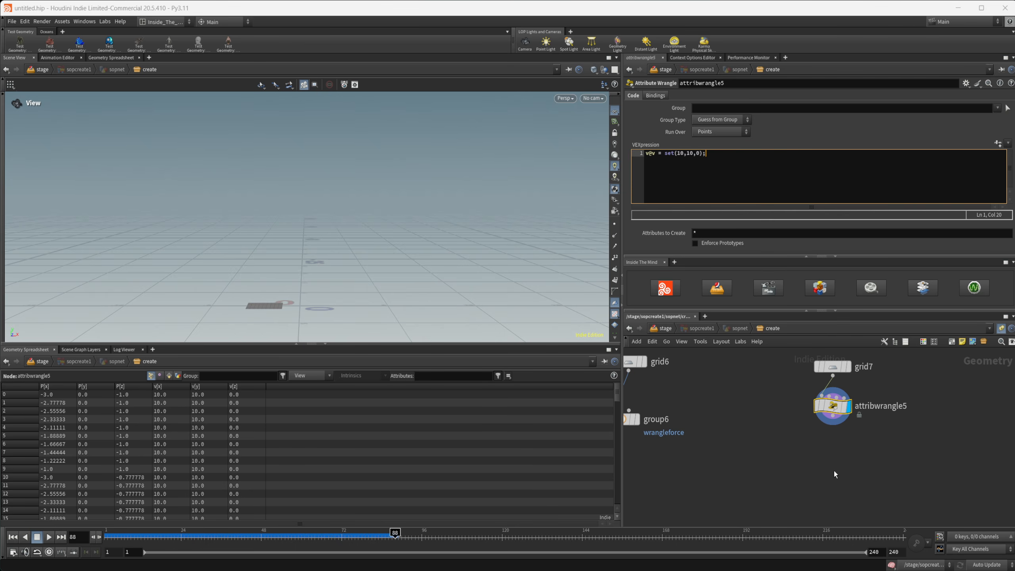
# Step: Add a POP Network below attribwrangle5 and go inside it
pyautogui.press('Tab')
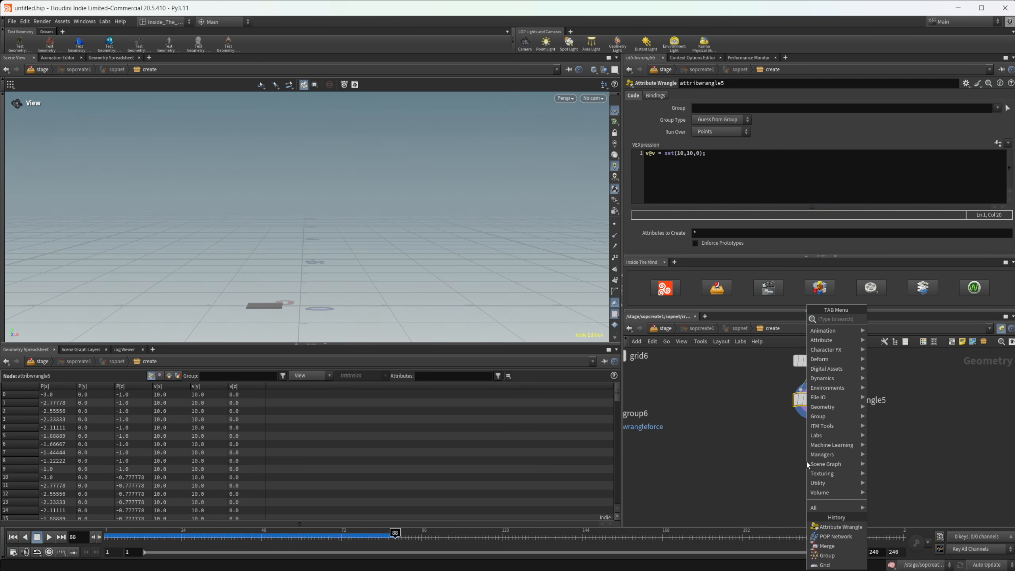
pyautogui.write('popne')
pyautogui.press('Return')
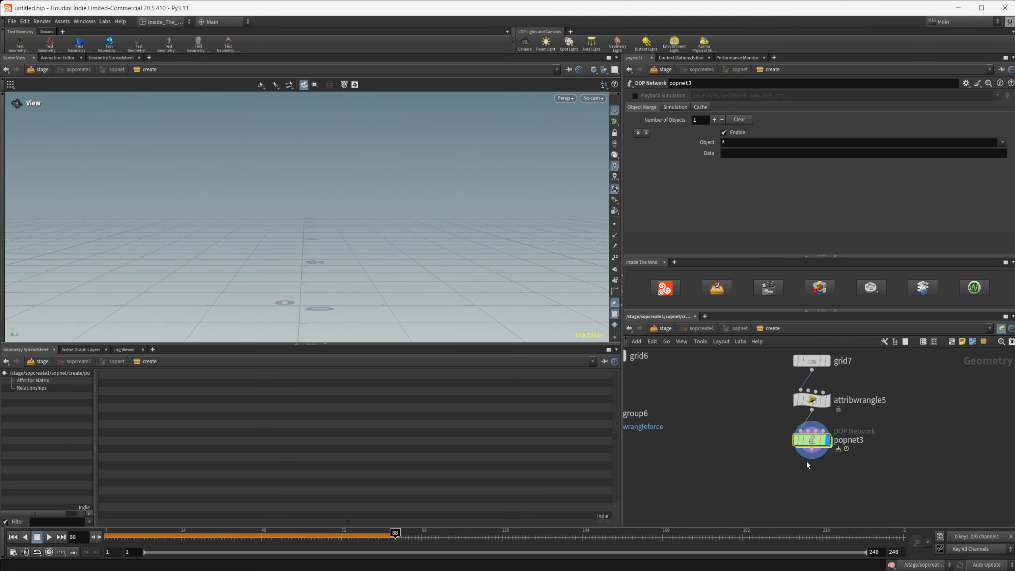
pyautogui.doubleClick(815, 448)
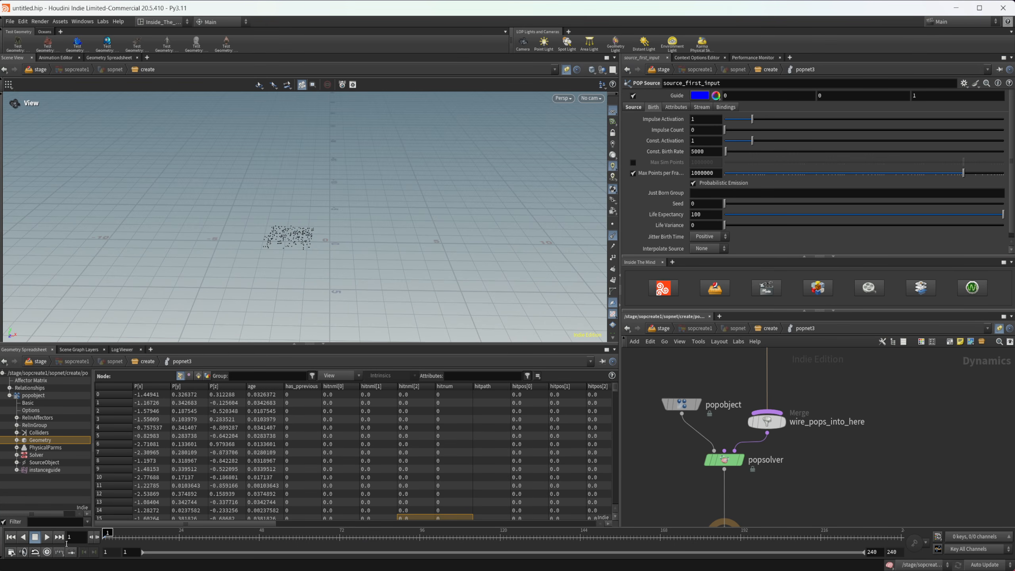
# Step: Play the popnet3 simulation to view how the particles travel with only their initial velocity
pyautogui.click(49, 537)
pyautogui.click(49, 539)
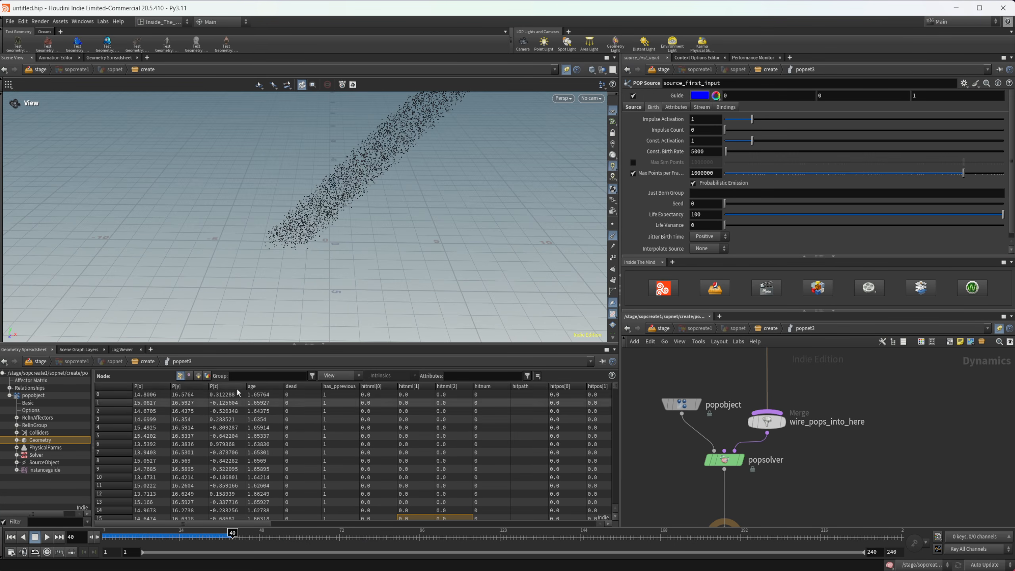
pyautogui.moveTo(348, 288)
pyautogui.mouseDown()
pyautogui.moveTo(347, 263)
pyautogui.moveTo(325, 276)
pyautogui.moveTo(349, 290)
pyautogui.mouseUp()
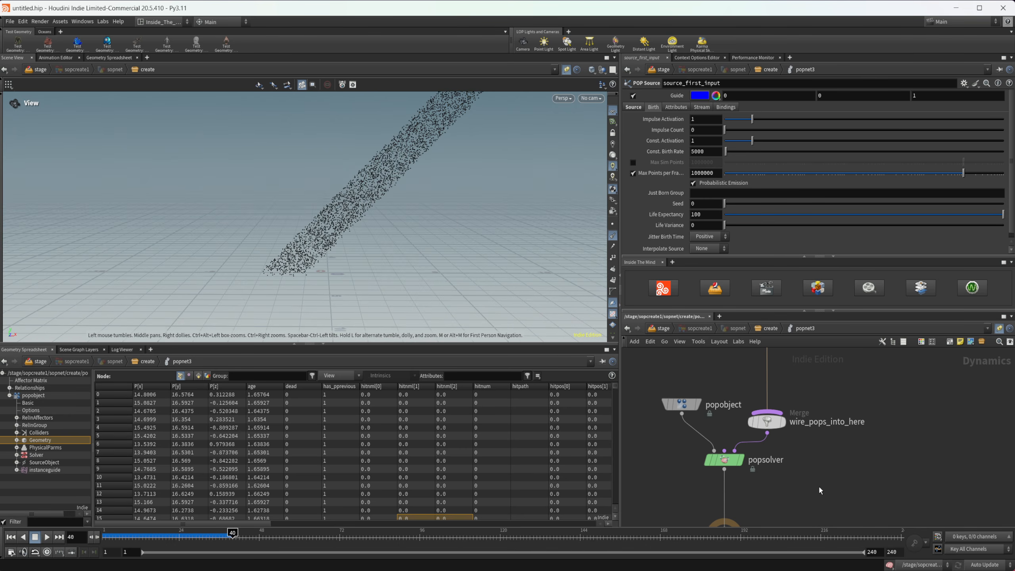
# Step: Insert a Gravity Force node on the wire between popsolver and output
pyautogui.scroll(-1, 779, 464)
pyautogui.press('Tab')
pyautogui.write('gravity')
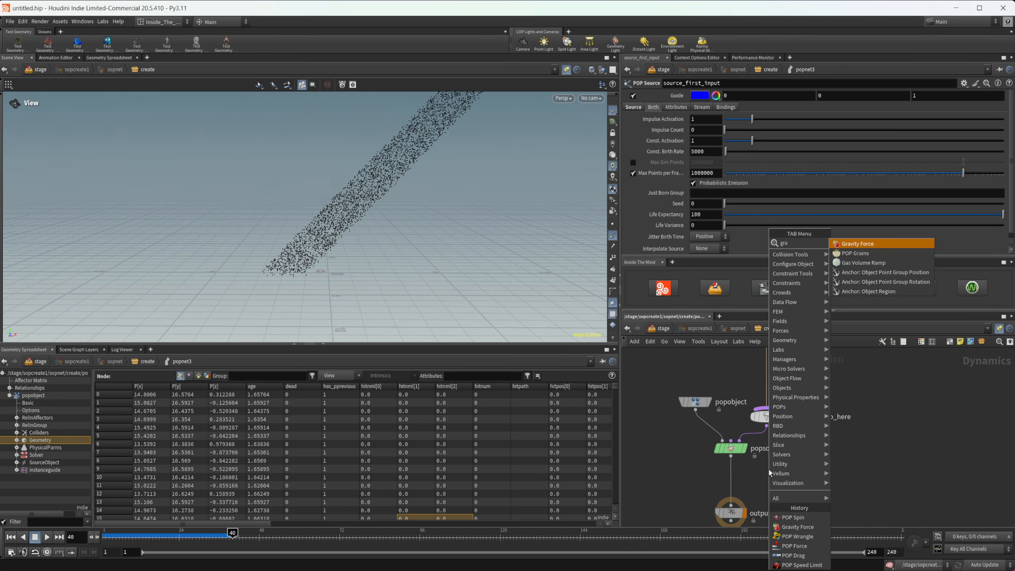
pyautogui.press('Return')
pyautogui.click(777, 474)
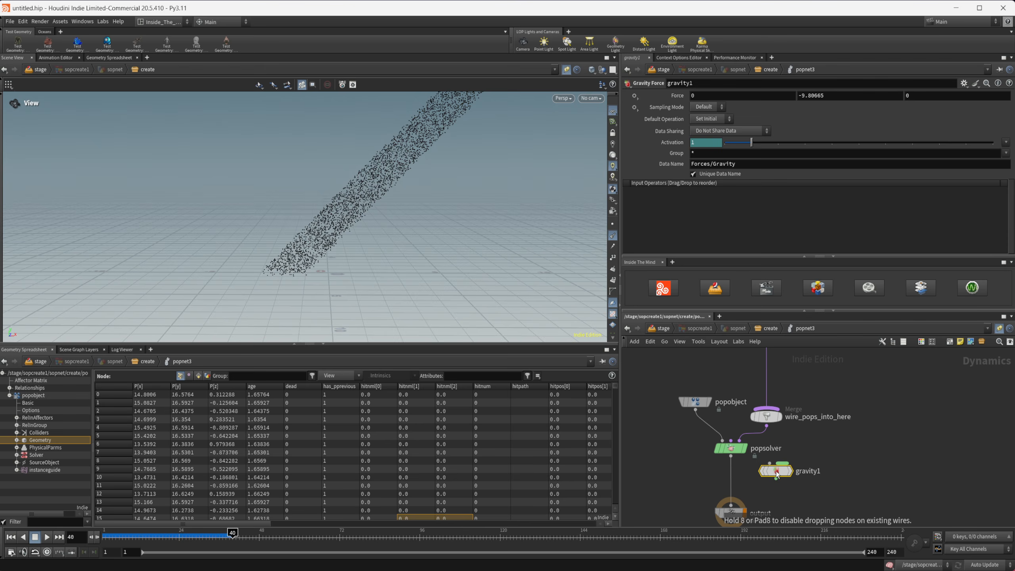
pyautogui.moveTo(776, 472); pyautogui.dragTo(751, 483)
pyautogui.moveTo(806, 481); pyautogui.dragTo(827, 463, button='middle')
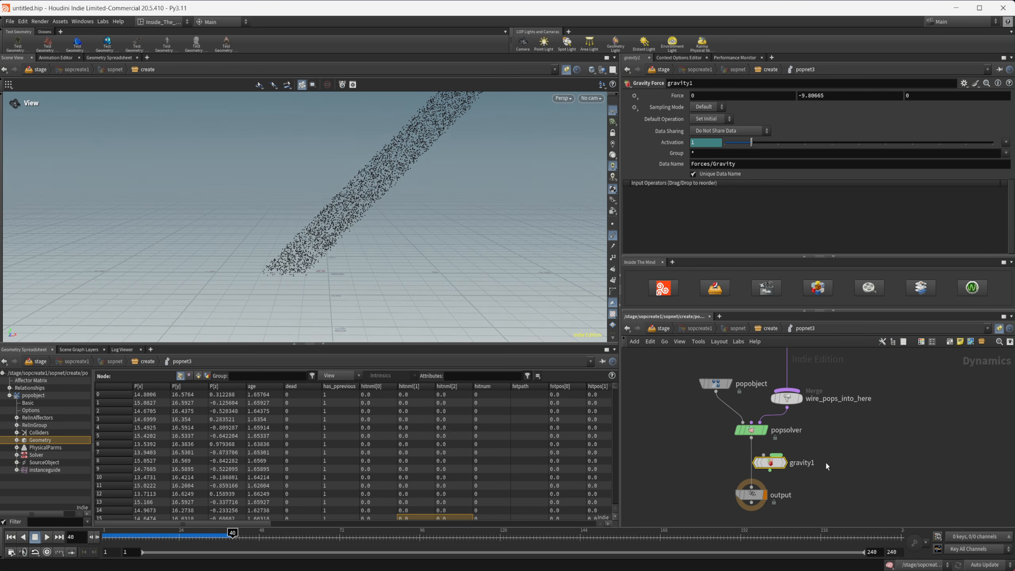
pyautogui.moveTo(806, 367); pyautogui.dragTo(807, 394, button='middle')
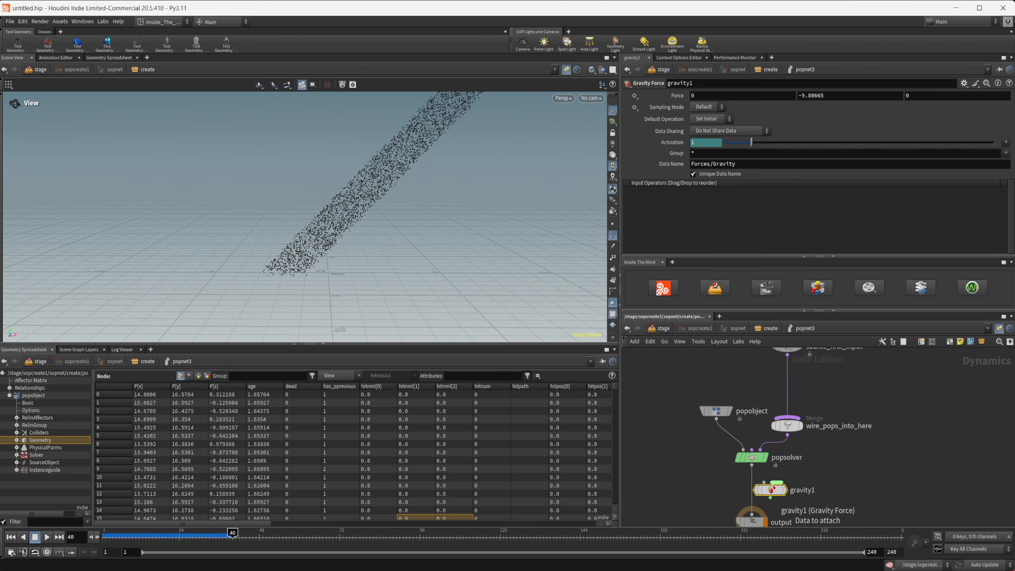
pyautogui.moveTo(810, 488); pyautogui.dragTo(805, 458, button='middle')
pyautogui.moveTo(763, 457); pyautogui.dragTo(745, 458)
# Step: Replay the simulation from the first frame and inspect the particle path under gravity
pyautogui.click(11, 537)
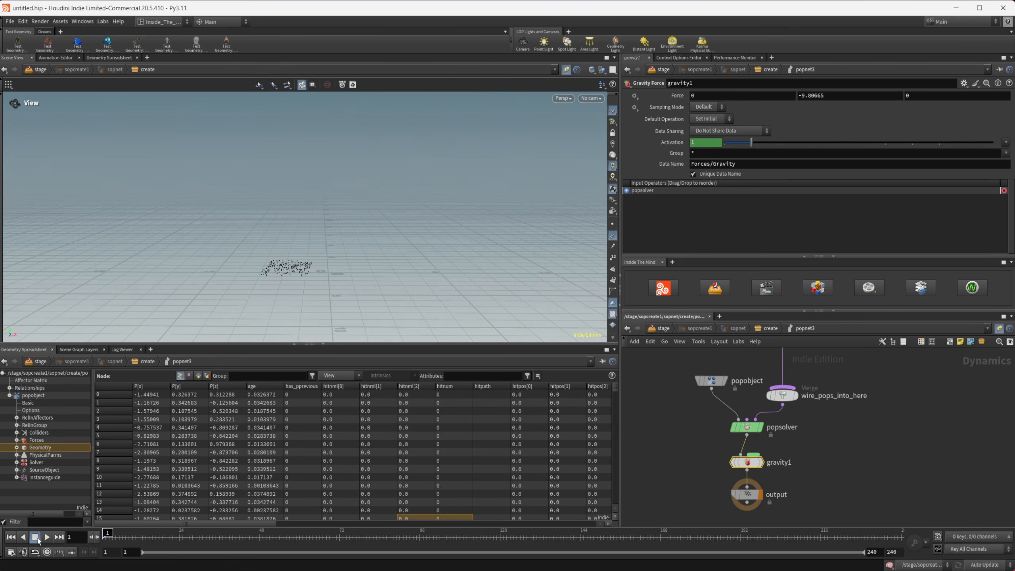
pyautogui.click(46, 536)
pyautogui.click(45, 536)
pyautogui.moveTo(360, 267); pyautogui.dragTo(273, 289, button='middle')
pyautogui.moveTo(373, 244)
pyautogui.mouseDown()
pyautogui.moveTo(401, 237)
pyautogui.moveTo(376, 240)
pyautogui.mouseUp()
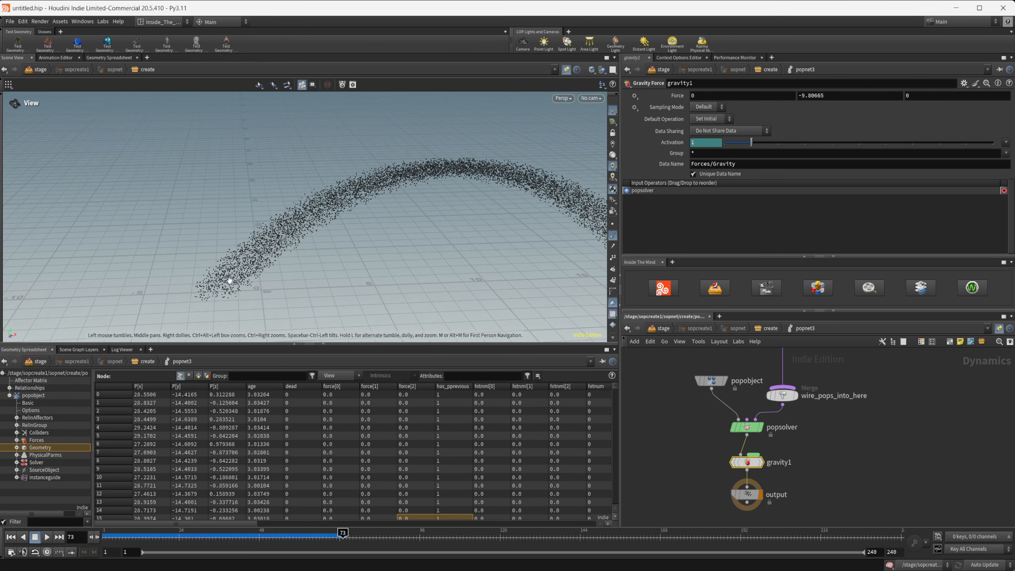
pyautogui.moveTo(230, 280)
pyautogui.mouseDown()
pyautogui.moveTo(247, 260)
pyautogui.moveTo(224, 274)
pyautogui.mouseUp()
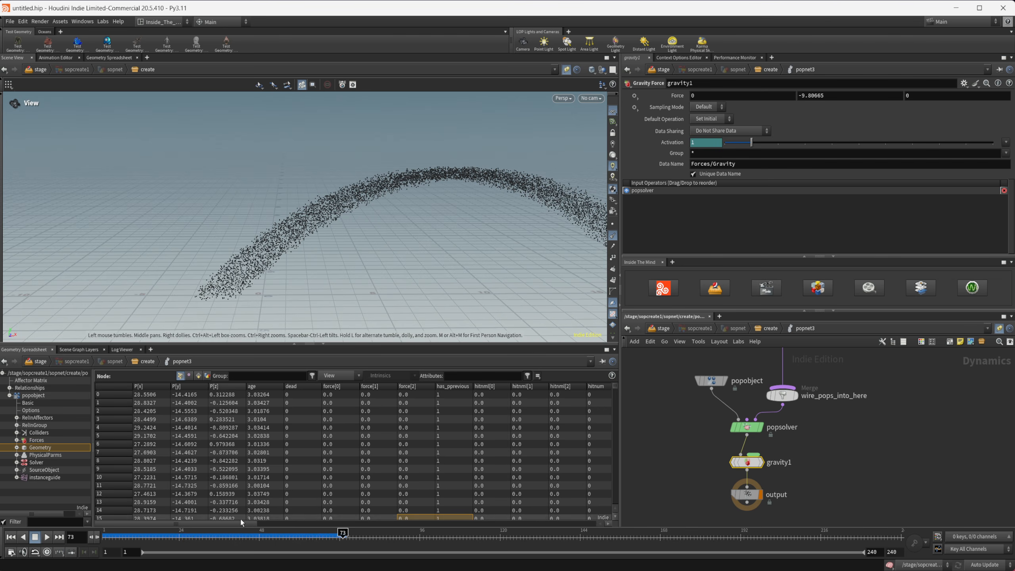
# Step: Examine the particles' force attribute values and the Data Name setting of the gravity1 node
pyautogui.moveTo(235, 521); pyautogui.dragTo(186, 518)
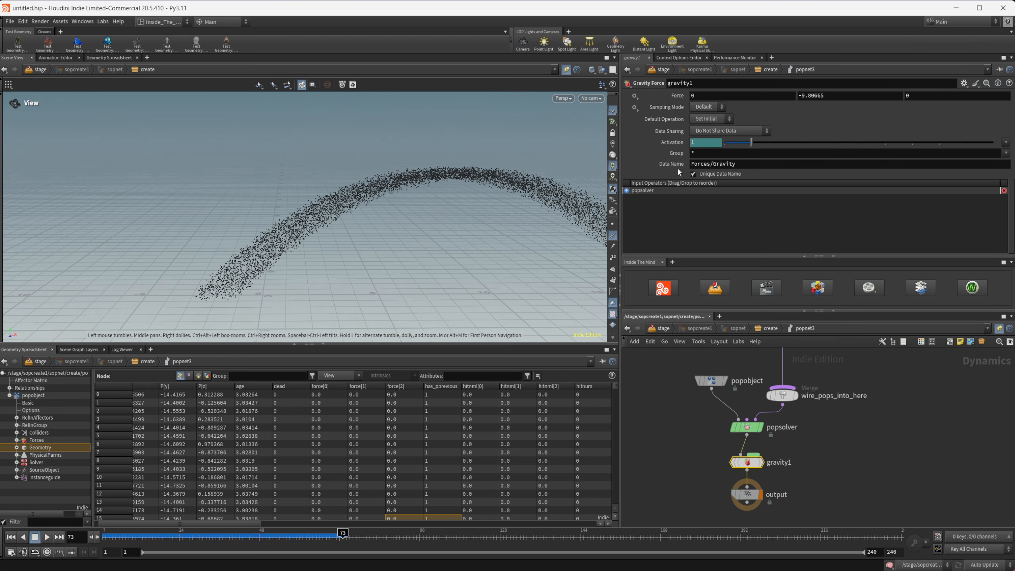
pyautogui.moveTo(742, 164); pyautogui.dragTo(675, 171)
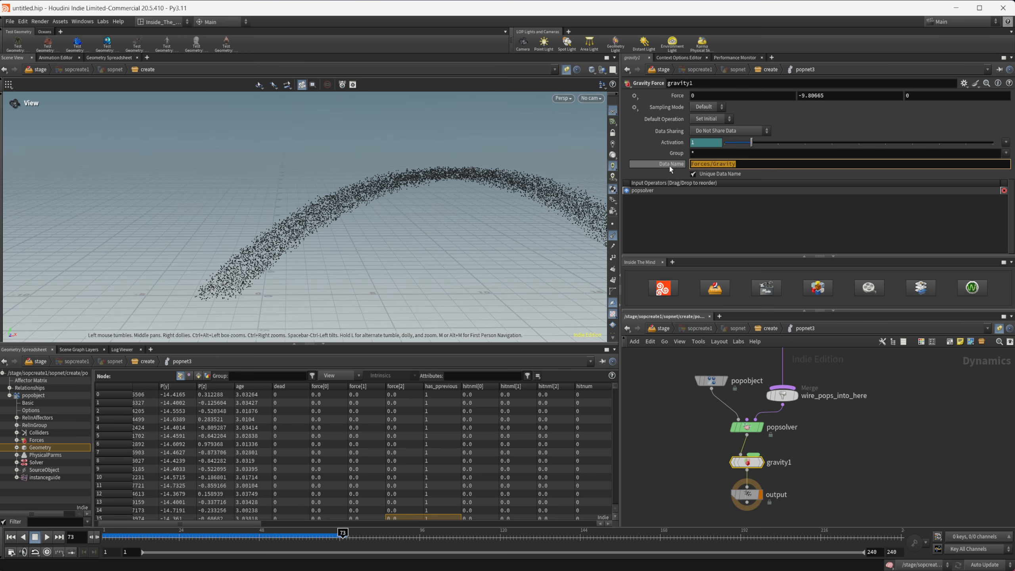
pyautogui.moveTo(669, 166)
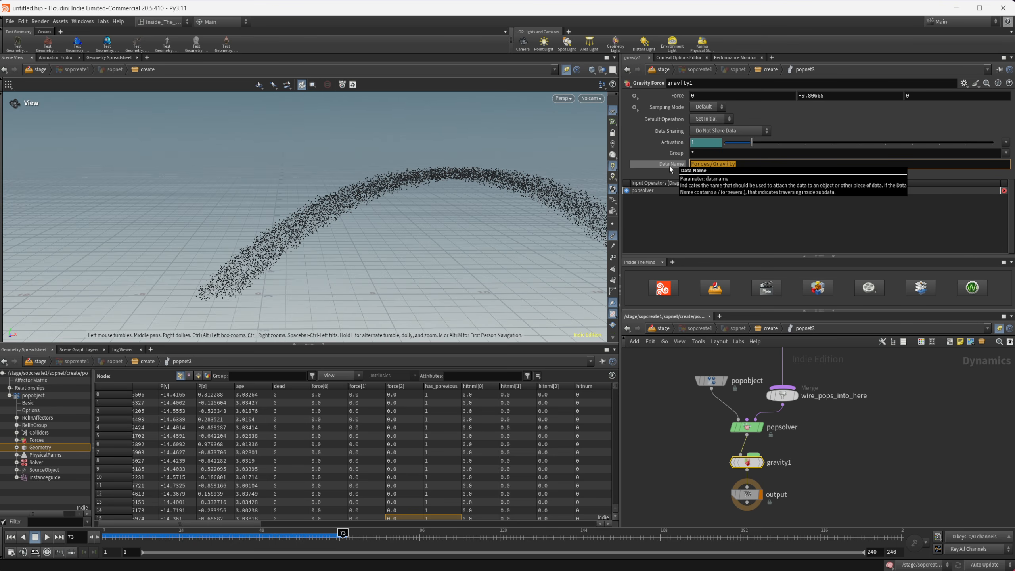
pyautogui.click(678, 218)
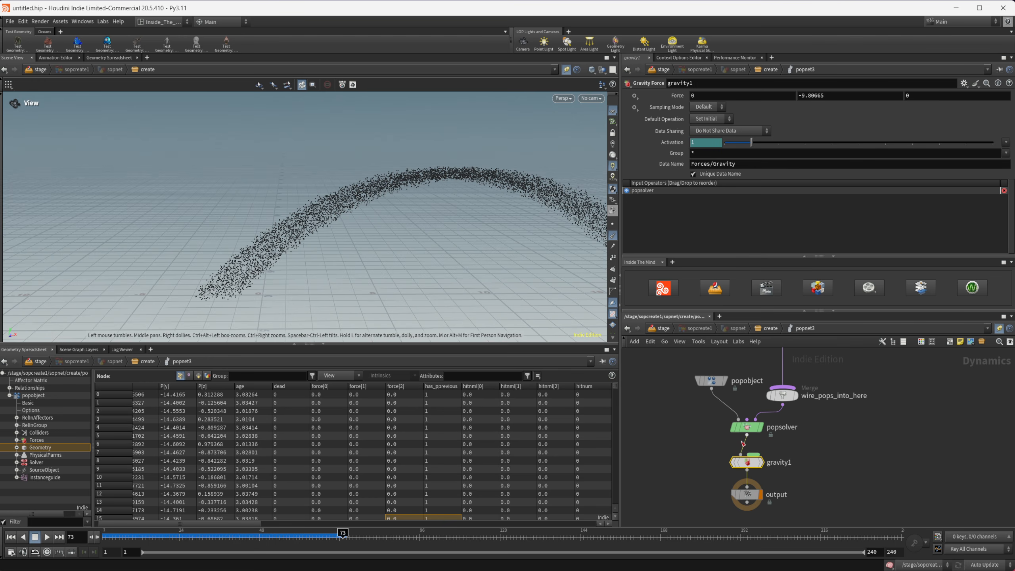
# Step: Insert a POP Spin node on the wire between source_first_input and wire_pops_into_here
pyautogui.moveTo(808, 441); pyautogui.dragTo(779, 482, button='middle')
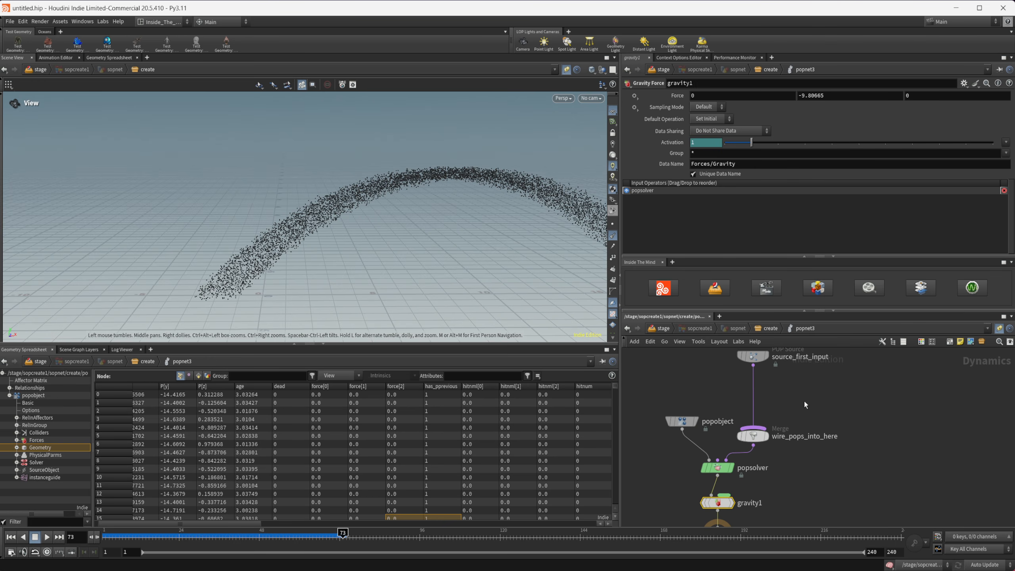
pyautogui.press('Tab')
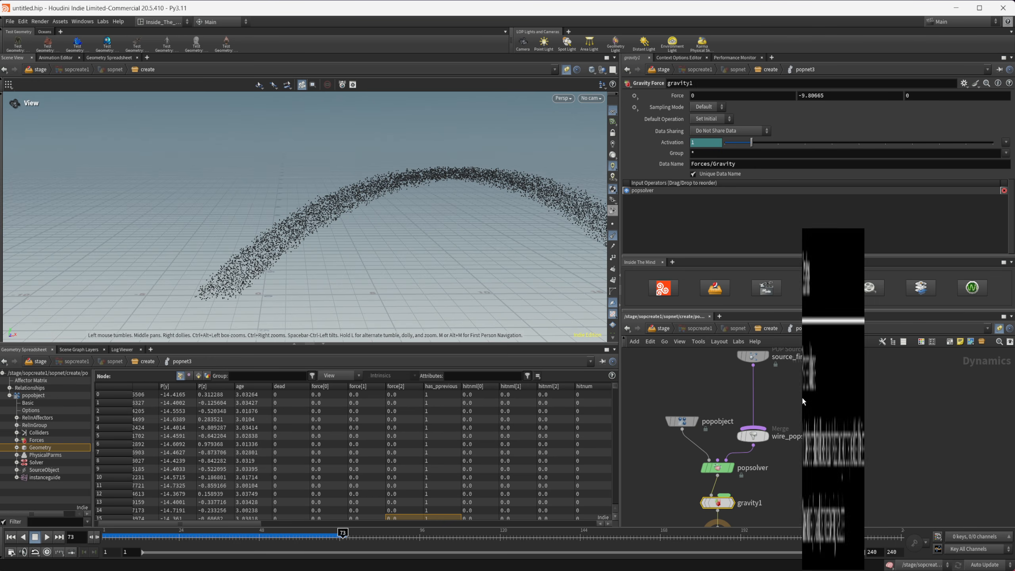
pyautogui.write('popsp')
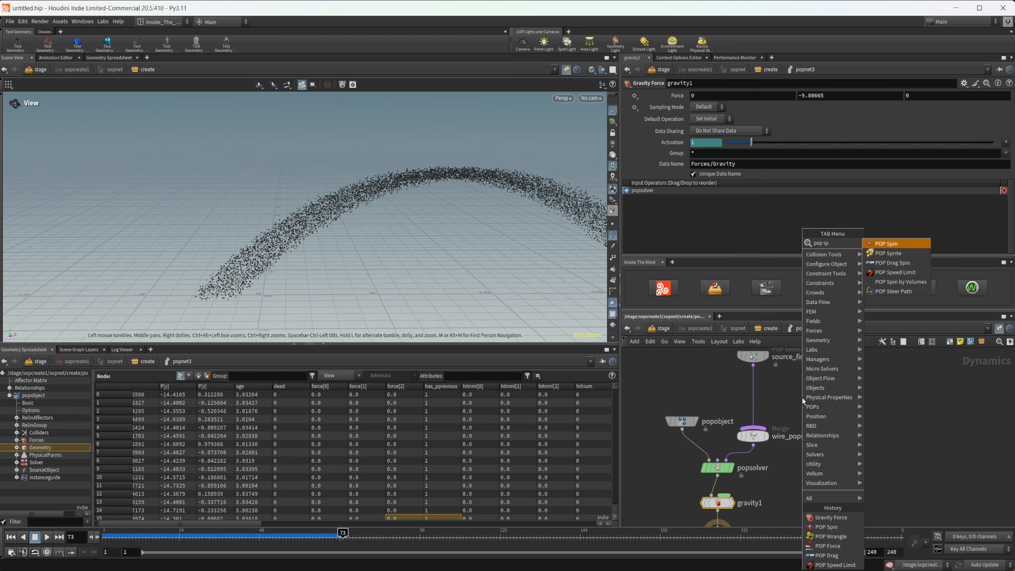
pyautogui.press('Return')
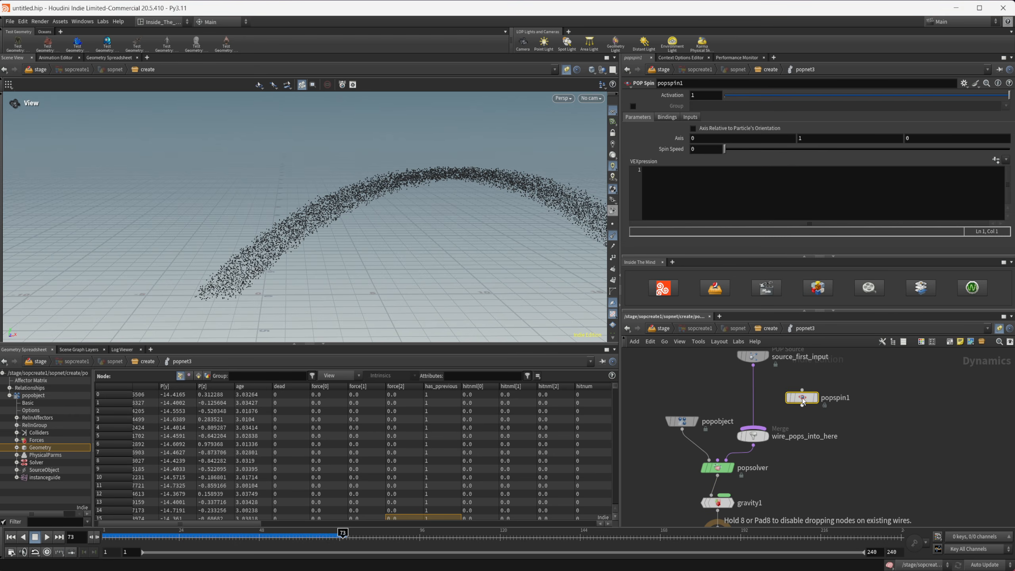
pyautogui.click(760, 395)
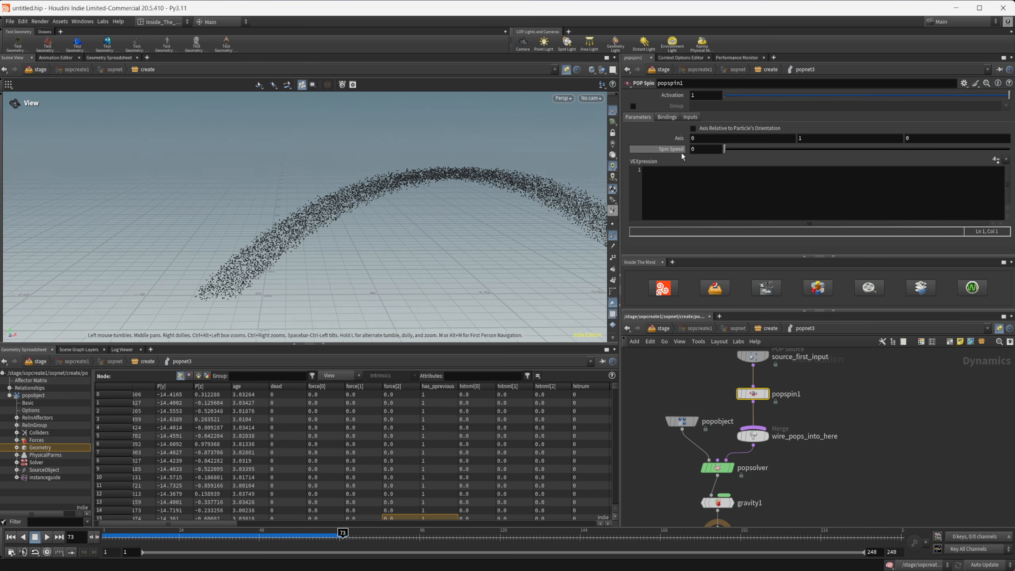
# Step: Set the Spin Speed of popspin1 to 180 and return the timeline to frame 1
pyautogui.click(709, 151)
pyautogui.write('180')
pyautogui.press('Return')
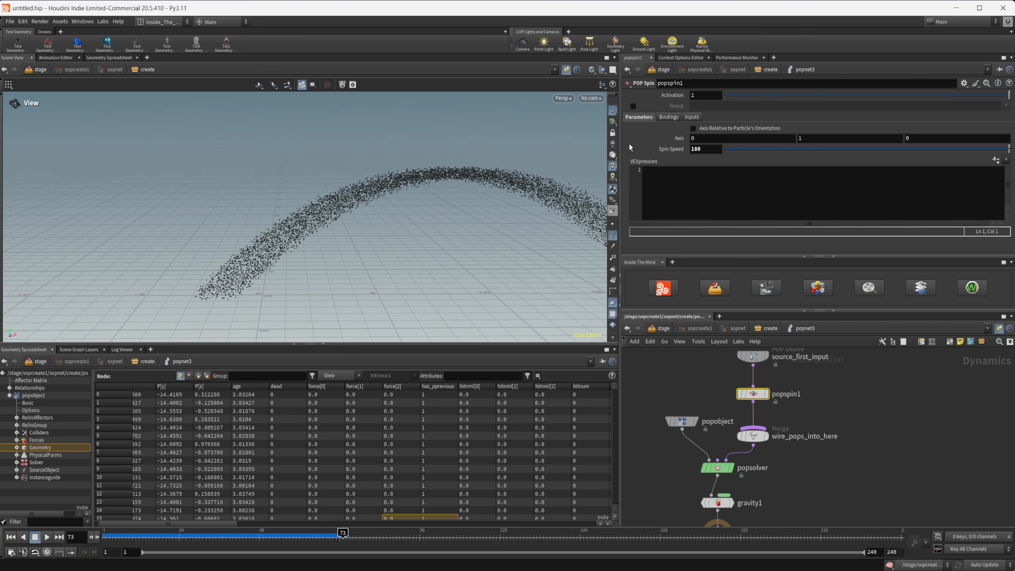
pyautogui.moveTo(134, 536); pyautogui.dragTo(86, 537)
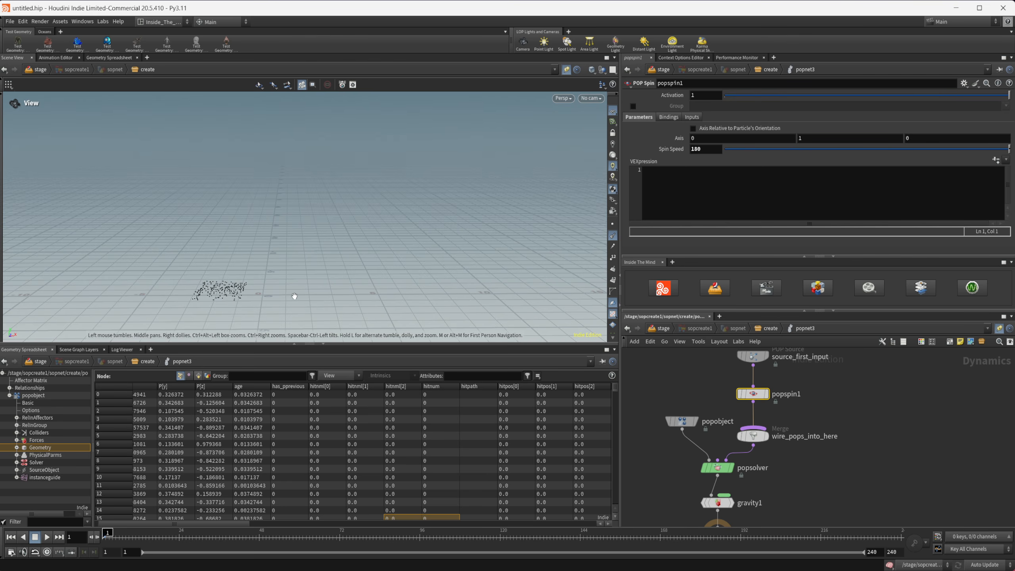
# Step: Return to the create network and add a box beside the popnet3 branch with its Y size set to 3
pyautogui.click(766, 335)
pyautogui.press('Tab')
pyautogui.write('cuve')
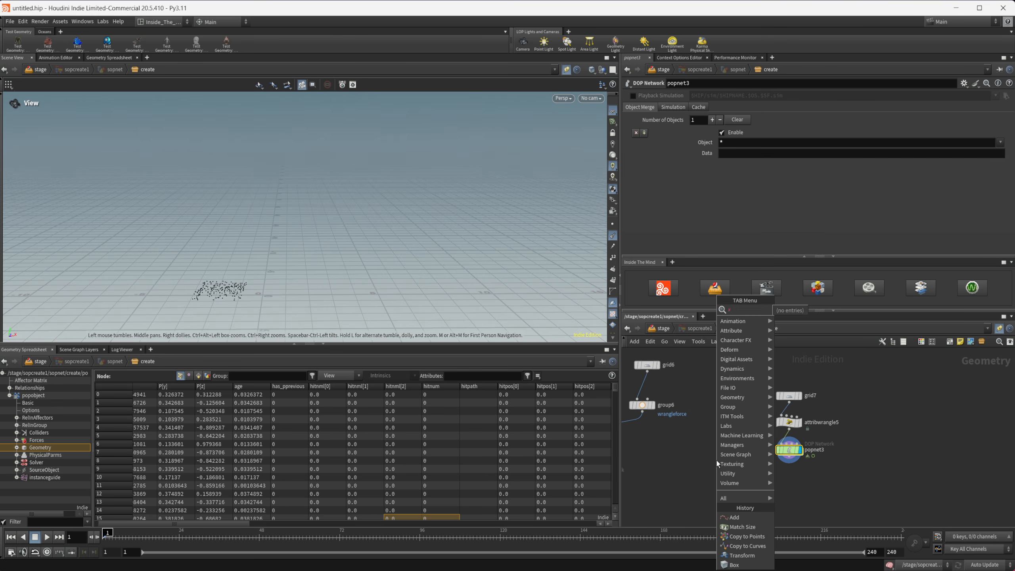
pyautogui.press('BackSpace')
pyautogui.press('BackSpace')
pyautogui.write('be')
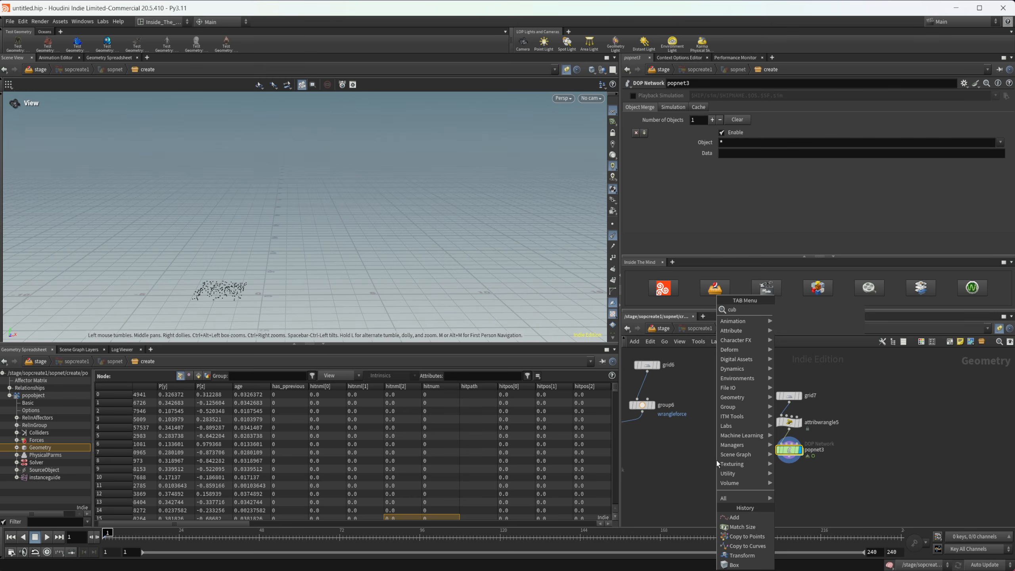
pyautogui.press('Return')
pyautogui.click(717, 461)
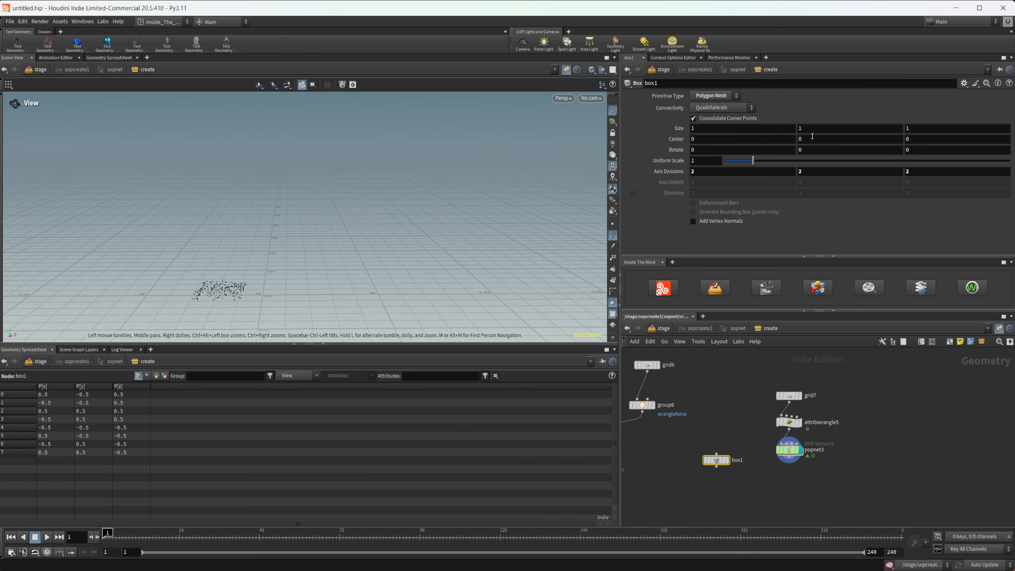
pyautogui.moveTo(811, 127); pyautogui.dragTo(750, 124)
pyautogui.write('3')
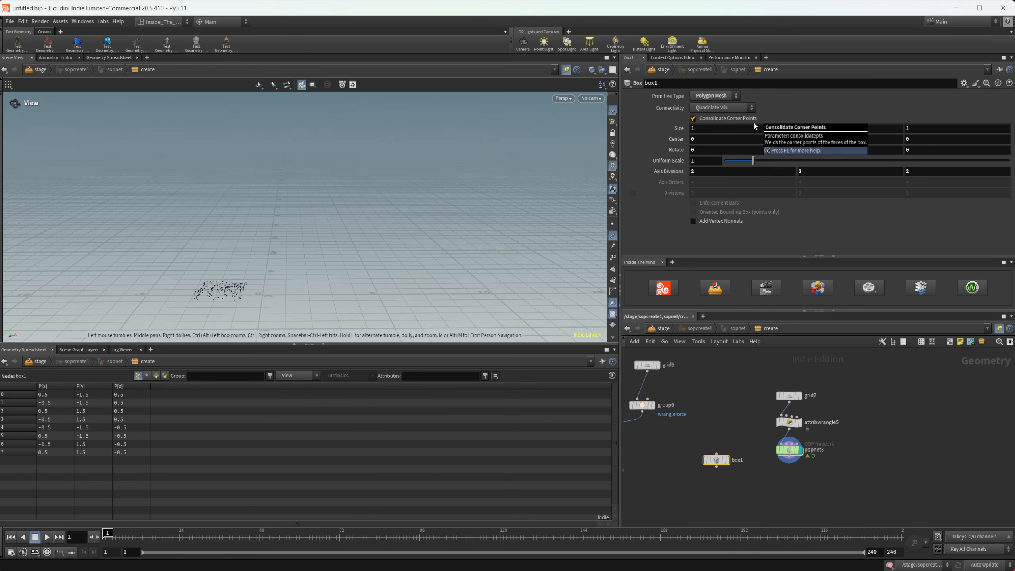
pyautogui.press('Return')
# Step: Add a Transform node connected below box1 and display its result
pyautogui.scroll(-2, 716, 440)
pyautogui.press('Tab')
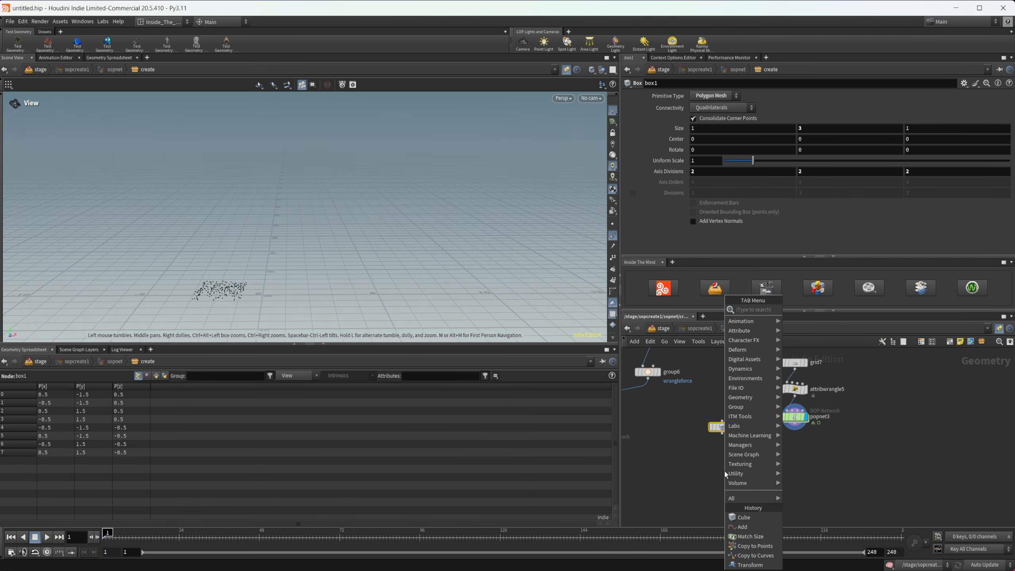
pyautogui.write('tra')
pyautogui.hotkey('shift', 'Return')
pyautogui.scroll(1, 746, 454)
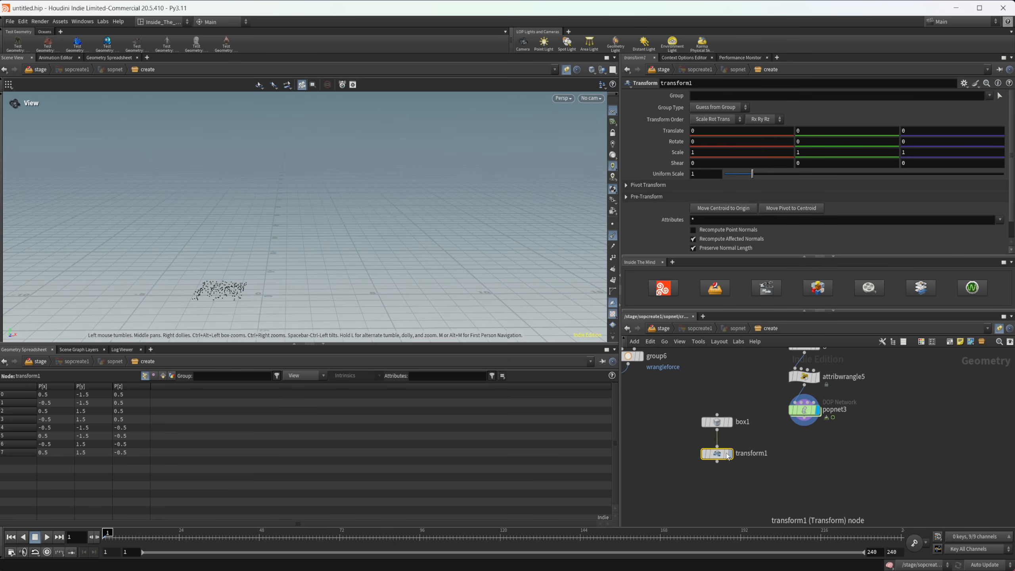
pyautogui.click(727, 454)
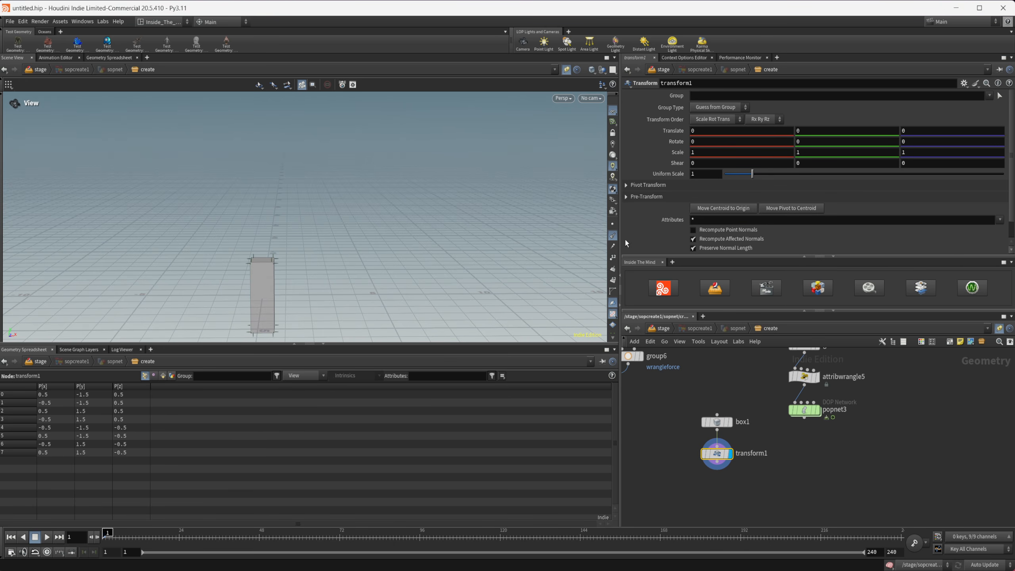
# Step: Limit transform1 to the box's top points (2-3 6-7) and set its Uniform Scale to 0 to form a pyramid
pyautogui.click(1000, 95)
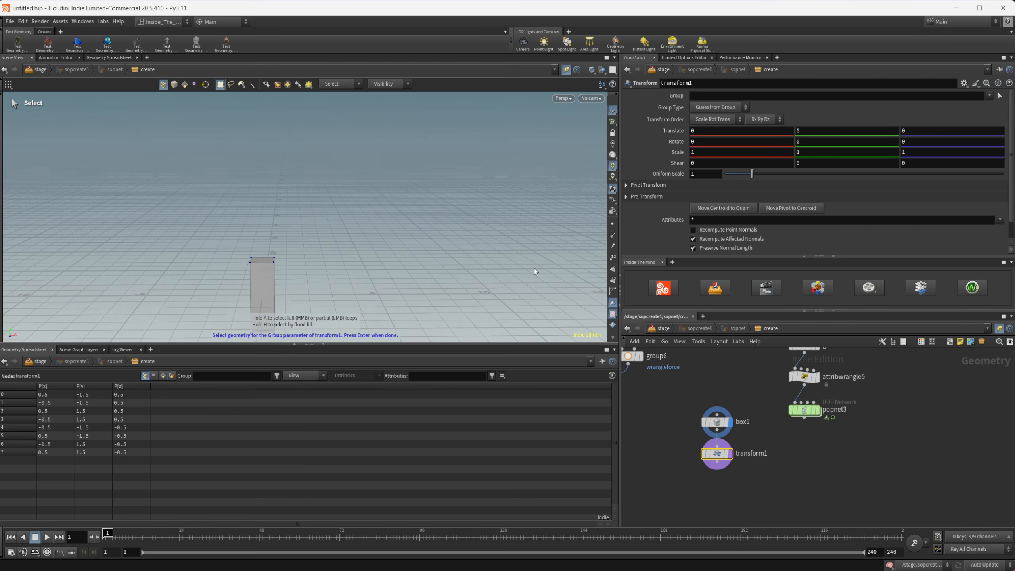
pyautogui.press('Return')
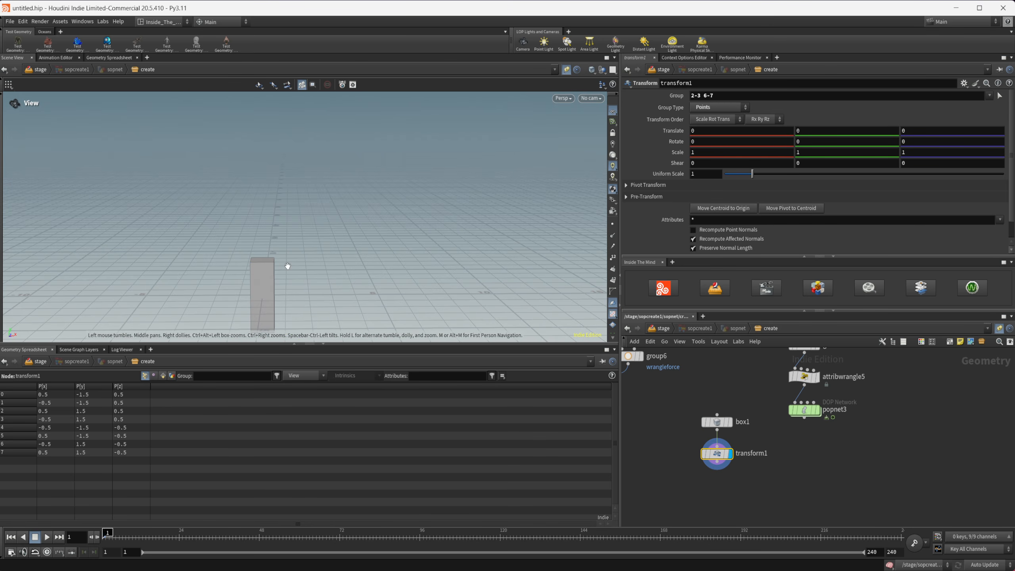
pyautogui.moveTo(732, 176); pyautogui.dragTo(689, 177)
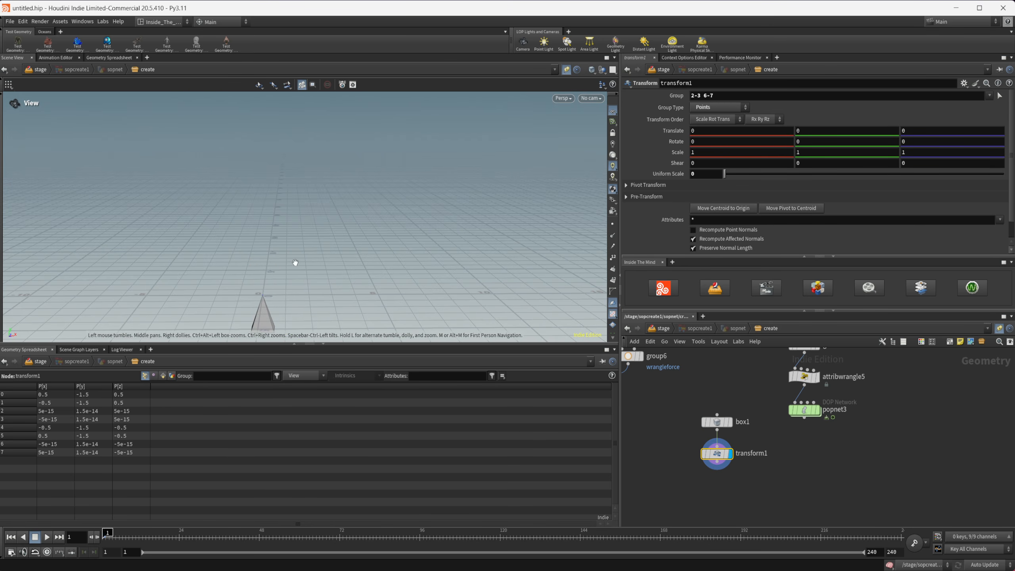
pyautogui.moveTo(282, 288)
pyautogui.mouseDown()
pyautogui.moveTo(280, 324)
pyautogui.moveTo(264, 298)
pyautogui.mouseUp()
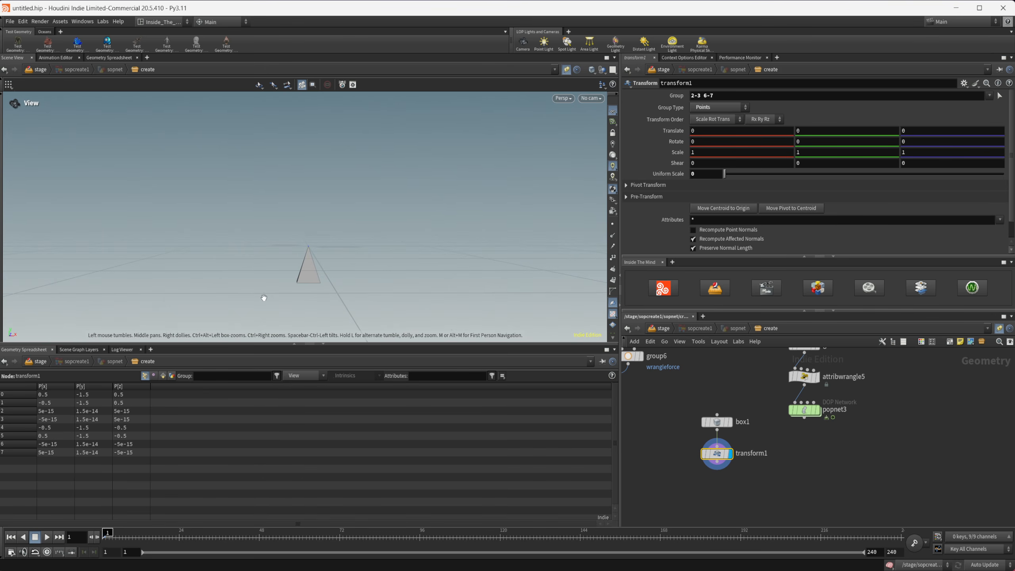
# Step: Add a Copy to Points node that copies transform1 onto the popnet3 particles and display its result
pyautogui.press('Tab')
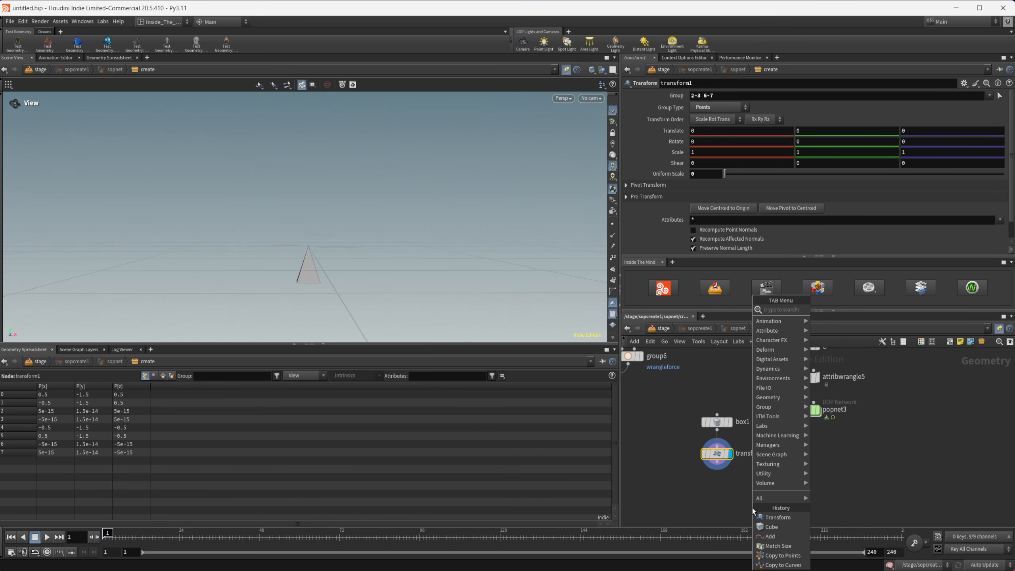
pyautogui.write('copy to')
pyautogui.press('Down')
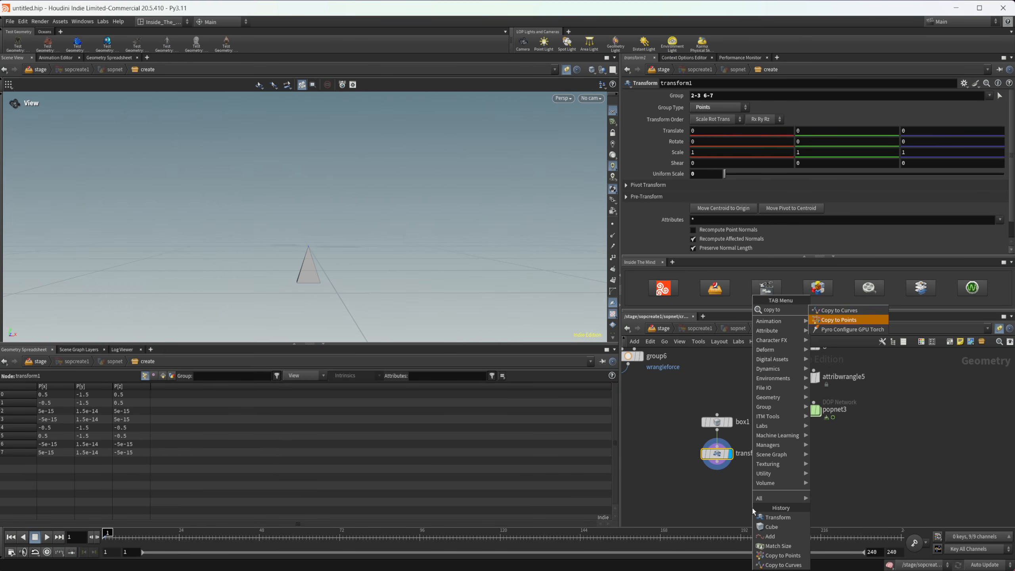
pyautogui.press('Return')
pyautogui.click(752, 508)
pyautogui.moveTo(717, 469); pyautogui.dragTo(747, 501)
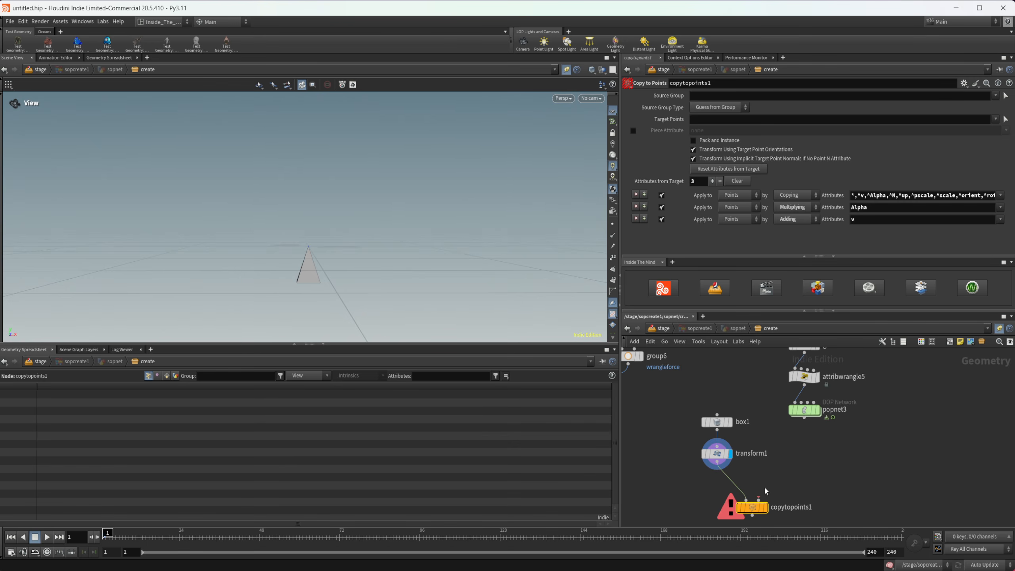
pyautogui.moveTo(804, 418); pyautogui.dragTo(759, 501)
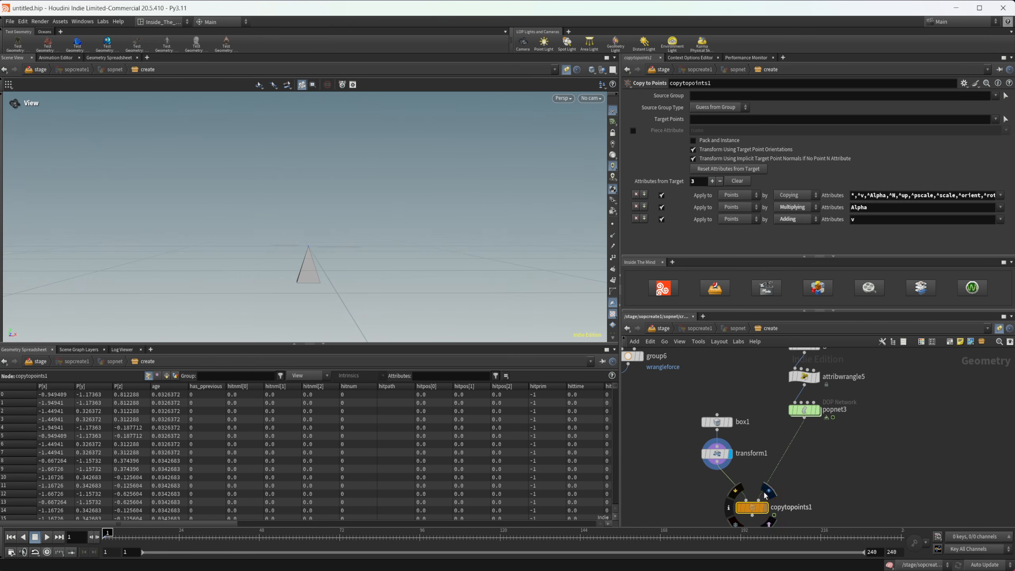
# Step: Inside popnet3, set the Const. Birth Rate of source_first_input to 10
pyautogui.doubleClick(804, 410)
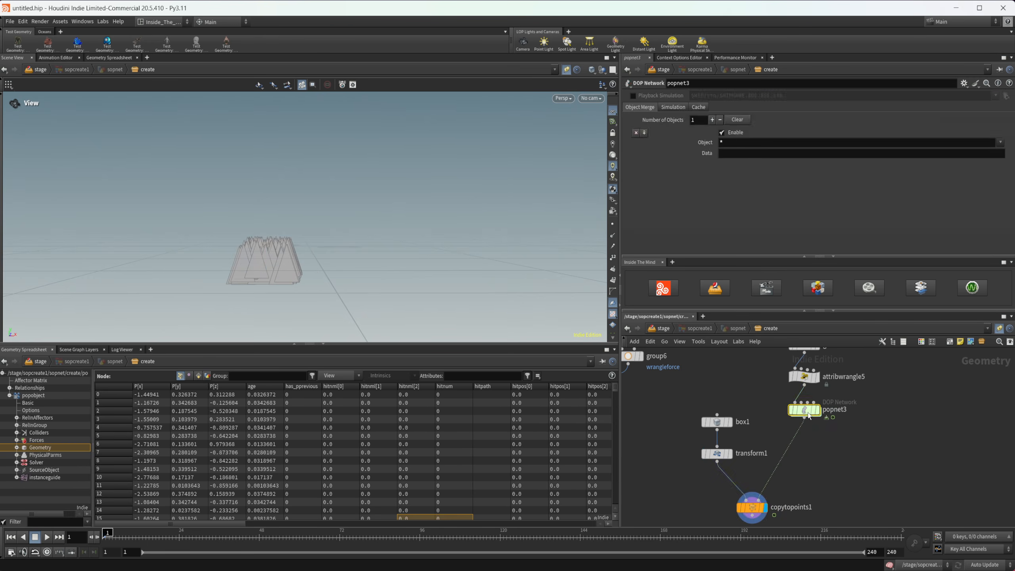
pyautogui.moveTo(816, 391); pyautogui.dragTo(807, 418, button='middle')
pyautogui.click(746, 382)
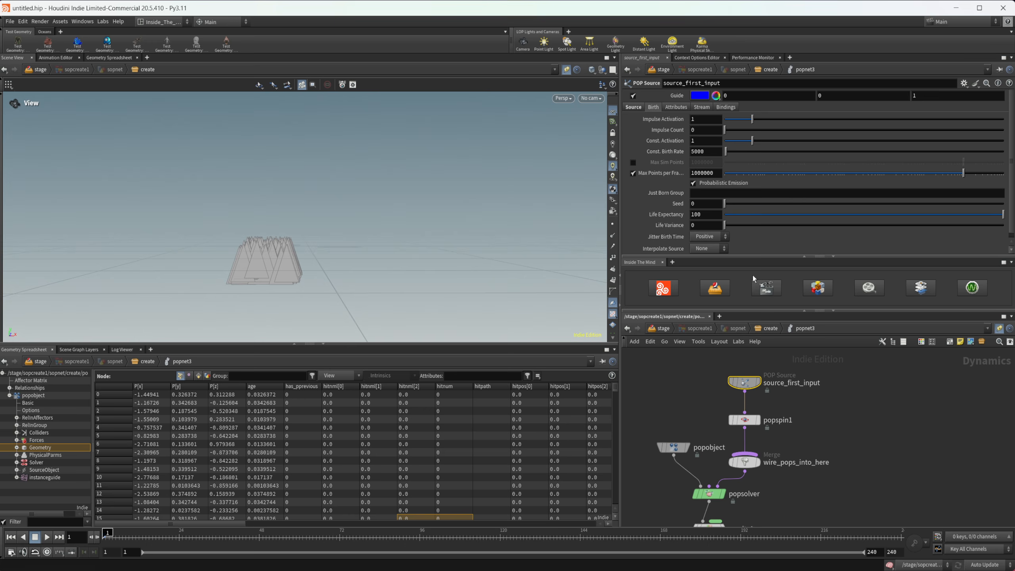
pyautogui.doubleClick(710, 154)
pyautogui.write('10')
pyautogui.press('Return')
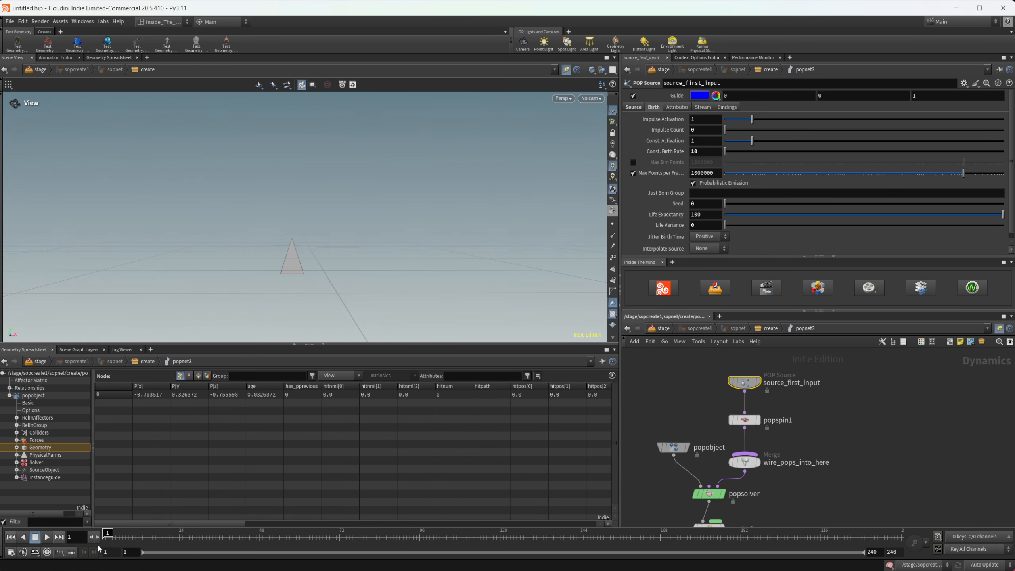
# Step: Scrub the simulation forward to frame 34 and examine how the copied pyramids spin
pyautogui.moveTo(105, 538); pyautogui.dragTo(157, 540)
pyautogui.moveTo(314, 208); pyautogui.dragTo(346, 244)
pyautogui.moveTo(365, 186); pyautogui.dragTo(349, 246, button='middle')
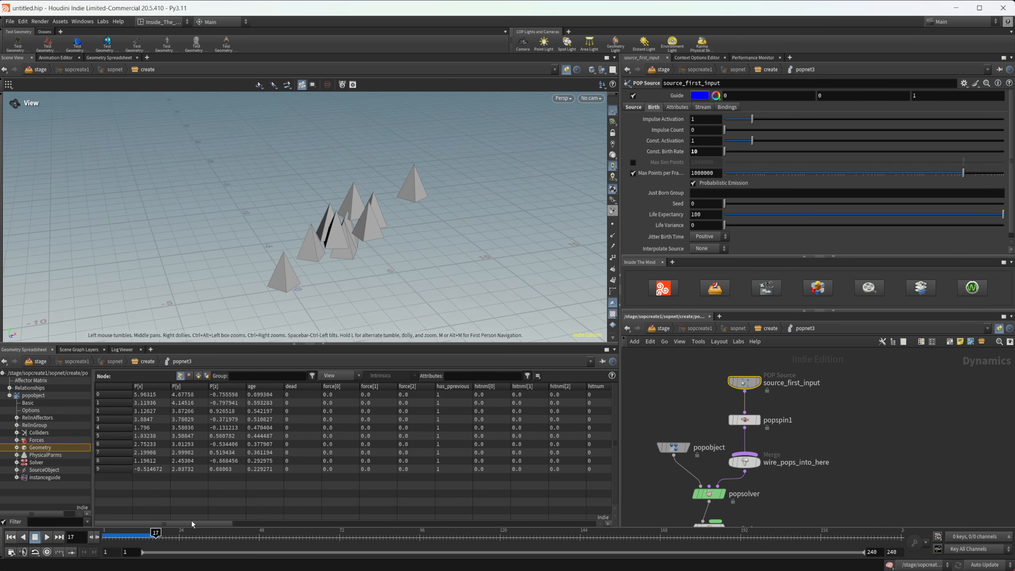
pyautogui.moveTo(156, 533); pyautogui.dragTo(212, 534)
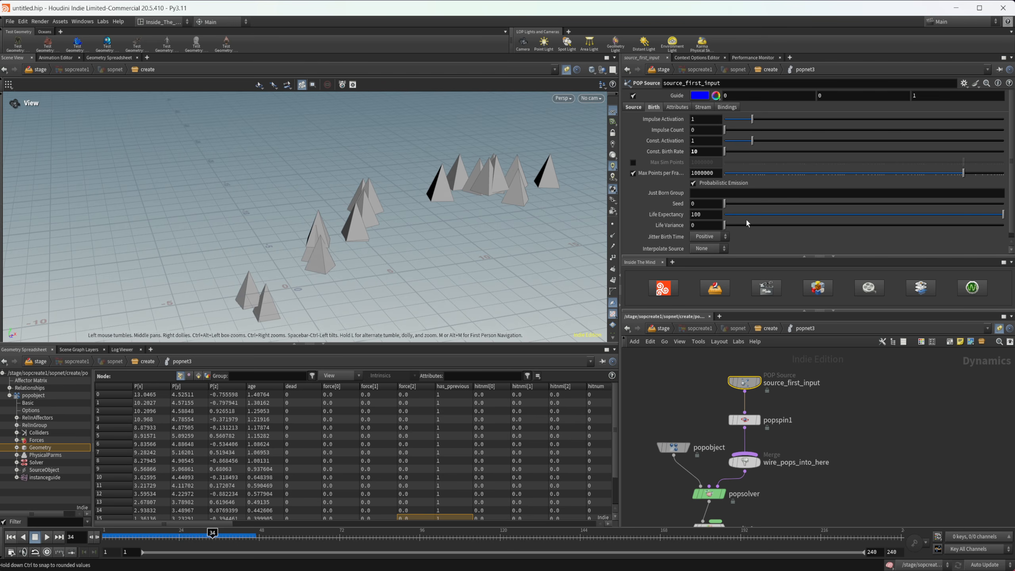
# Step: Set the X component of popspin1's spin Axis to 1
pyautogui.click(744, 420)
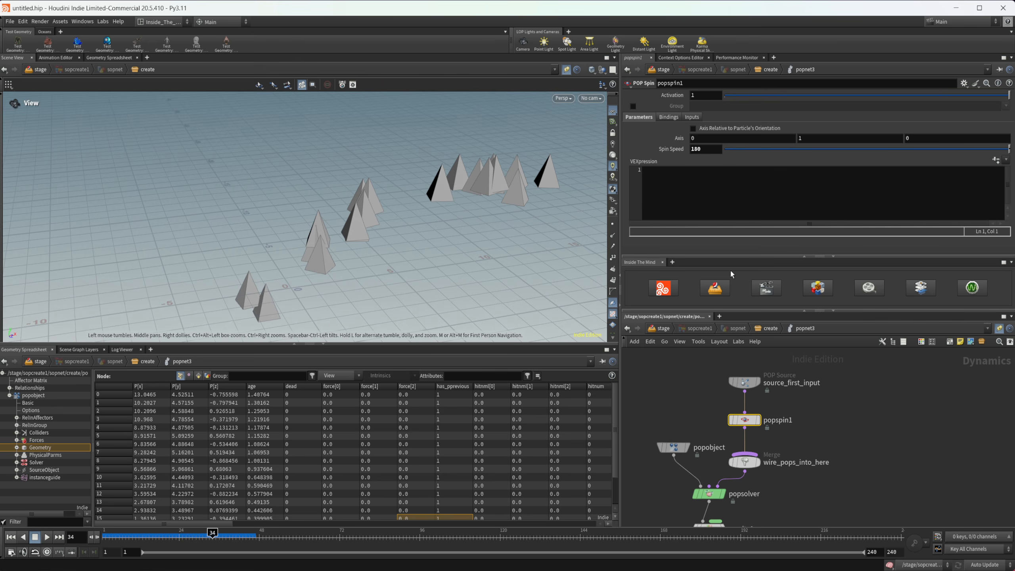
pyautogui.click(703, 138)
pyautogui.press('BackSpace')
pyautogui.write('1')
pyautogui.press('Return')
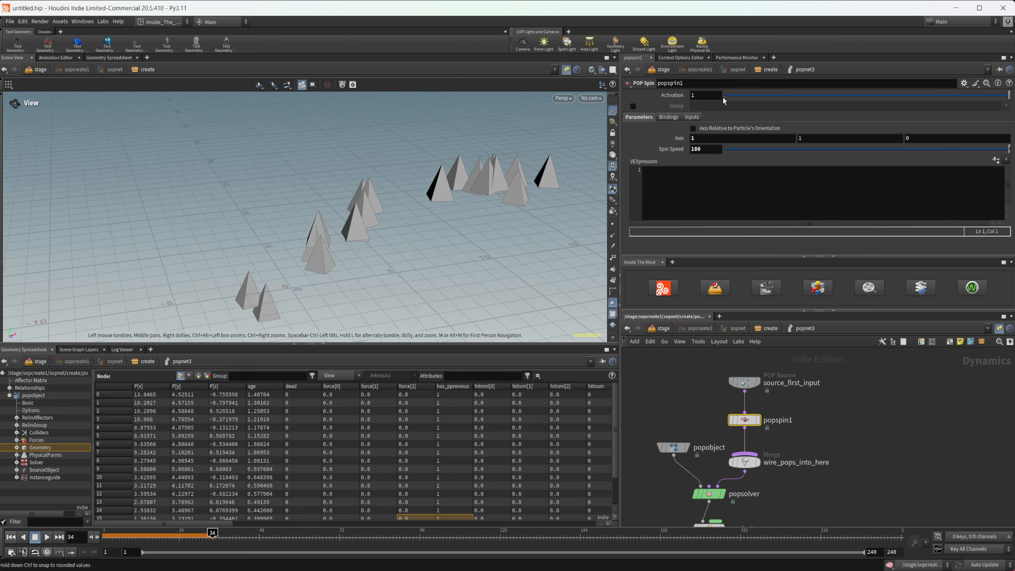
# Step: Play the simulation from frame 1 and scrub back to frame 5 to examine the pyramids' tilted spin
pyautogui.click(11, 537)
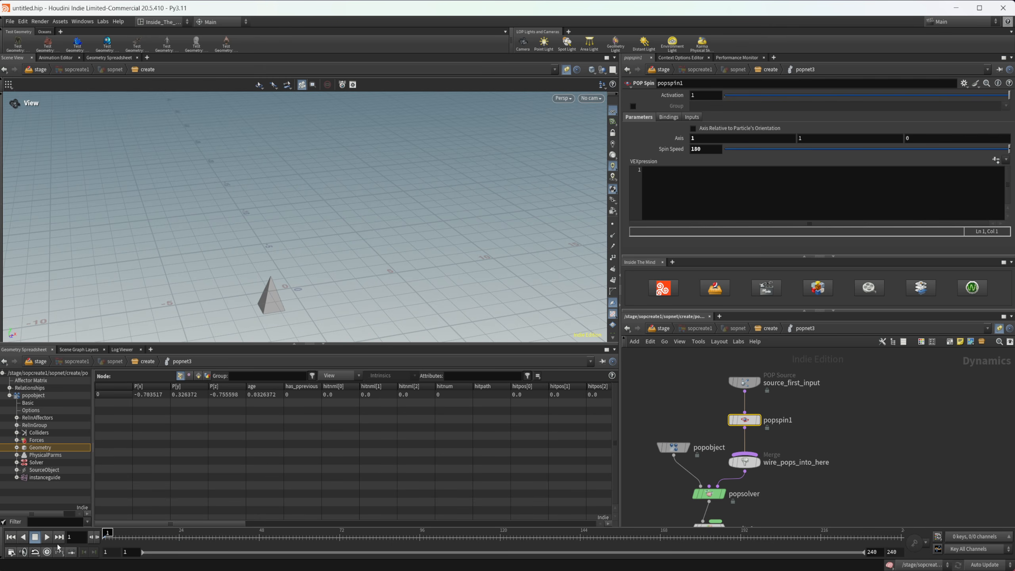
pyautogui.click(47, 537)
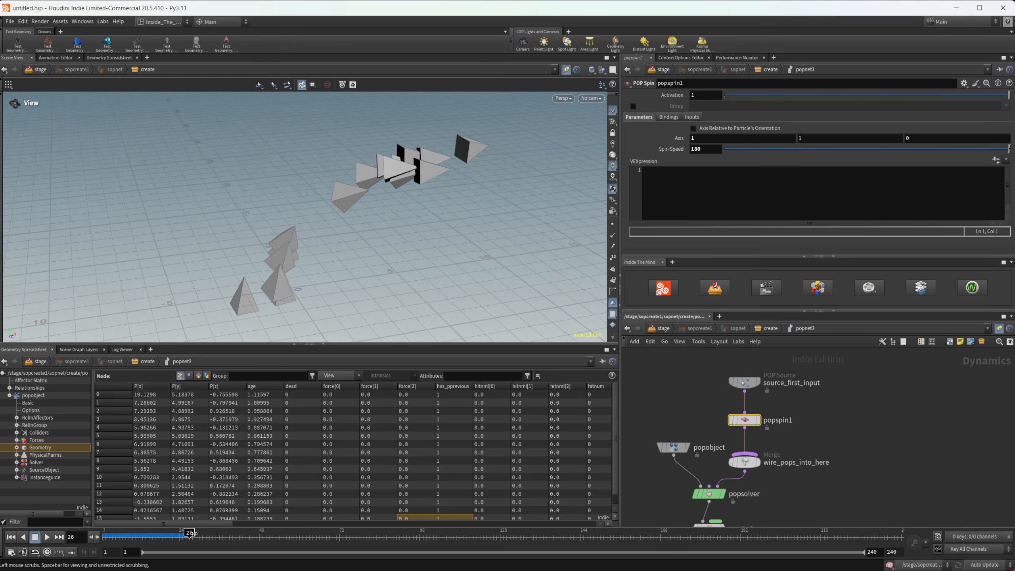
pyautogui.moveTo(194, 533)
pyautogui.mouseDown()
pyautogui.moveTo(253, 547)
pyautogui.moveTo(279, 533)
pyautogui.moveTo(307, 555)
pyautogui.moveTo(116, 535)
pyautogui.mouseUp()
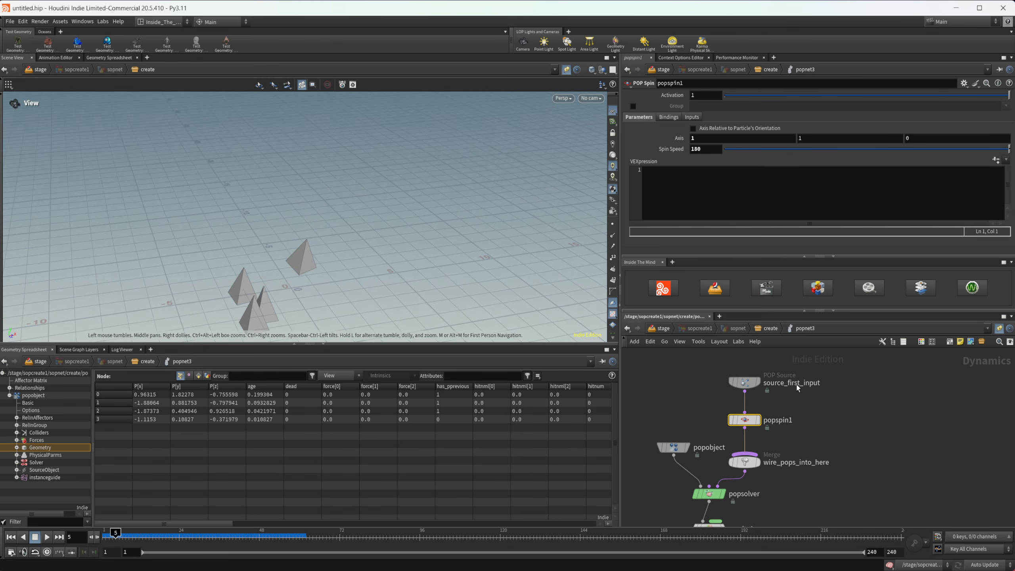